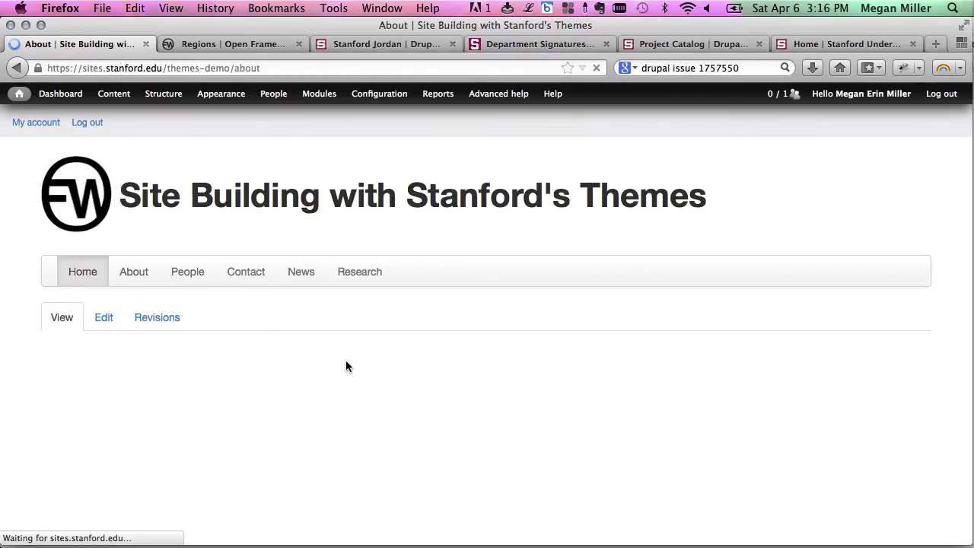
Step: Go from the demo site's home page to the Modules administration page
left_click(91, 277)
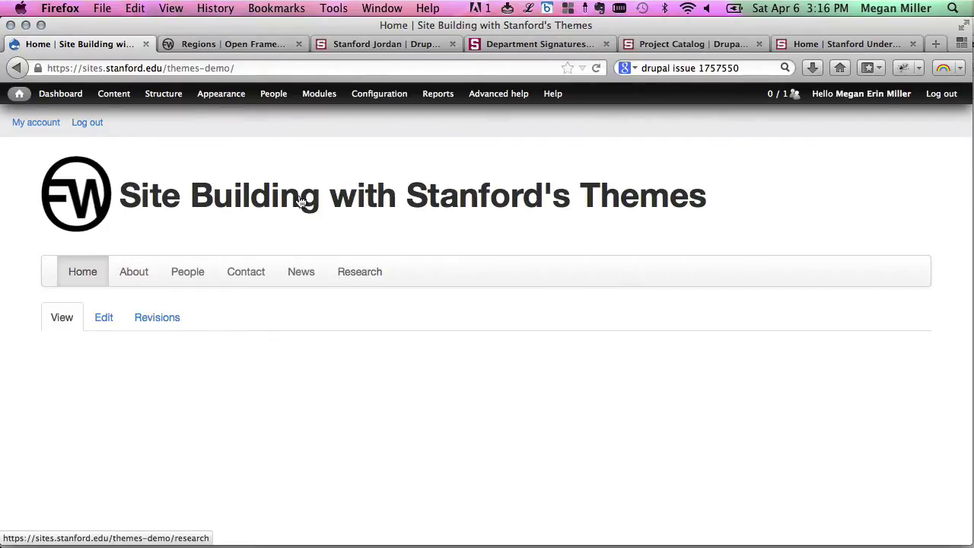
mouse_move(168, 106)
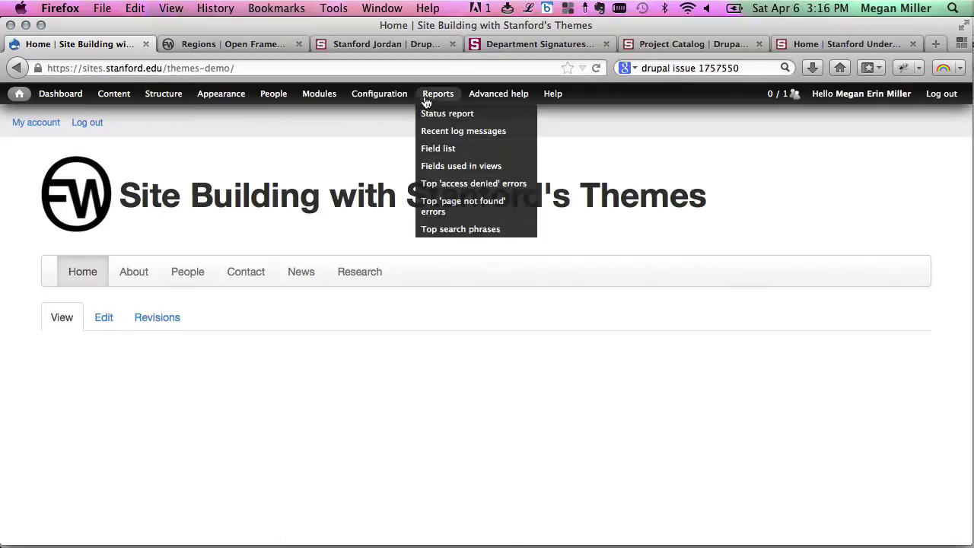
left_click(357, 114)
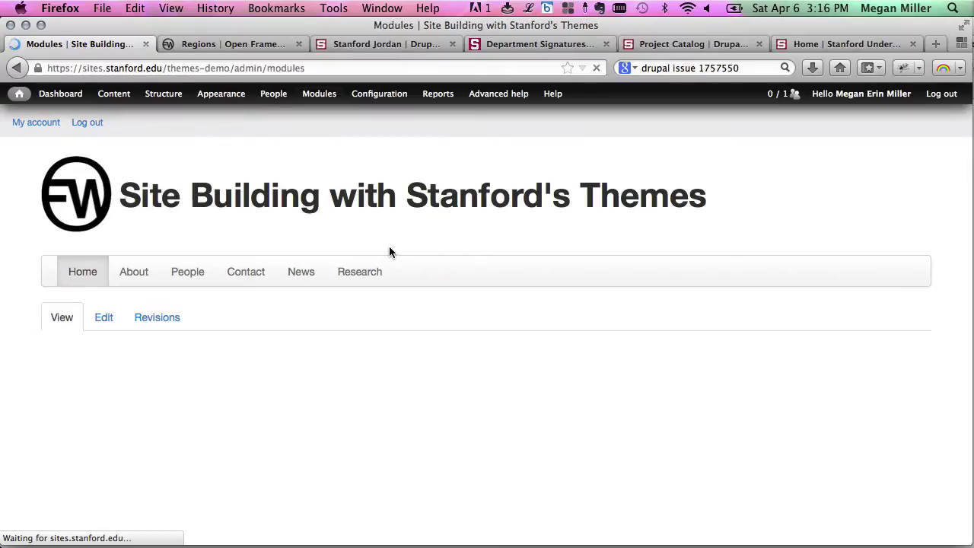
scroll(243, 273, "down", 5)
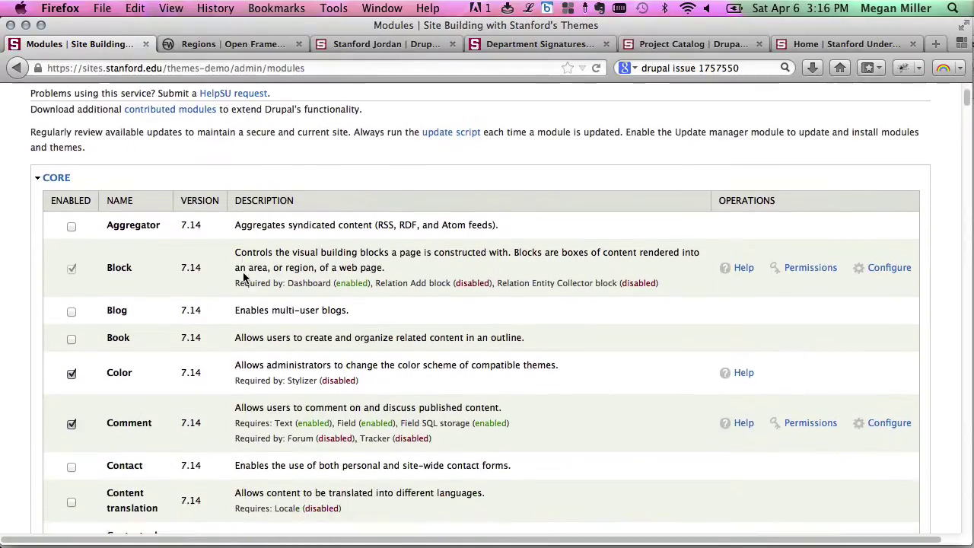
Step: Search the Modules page for 'context' and highlight every match
key("super+f")
type("context")
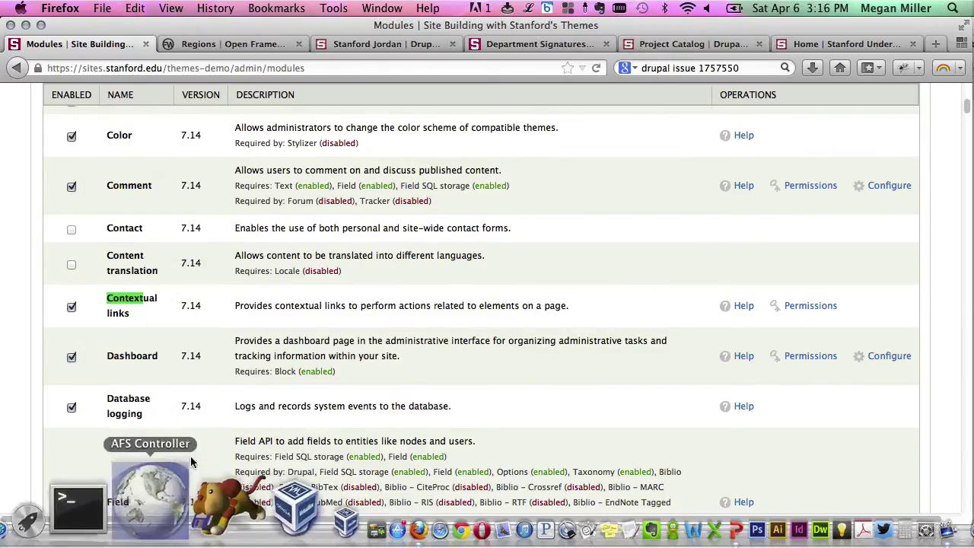
left_click(205, 536)
left_click(205, 535)
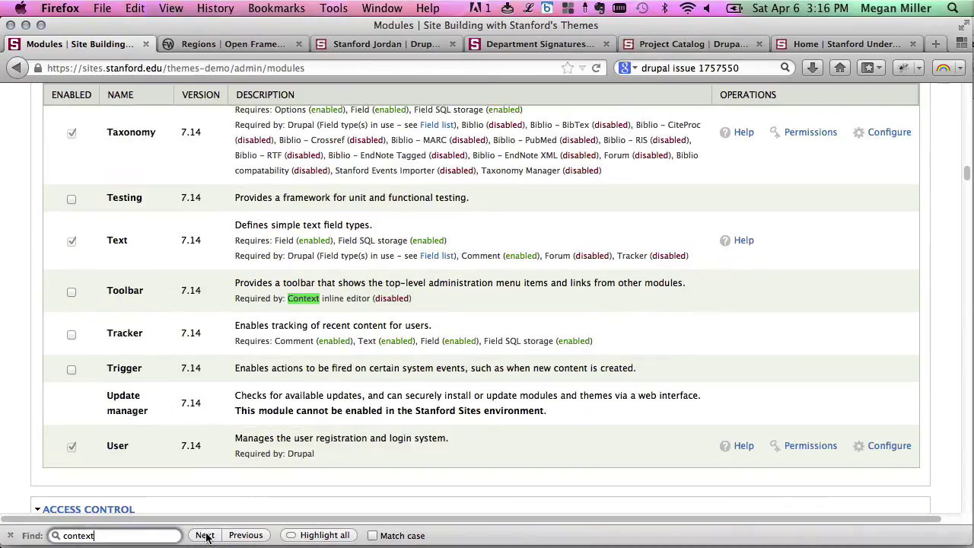
left_click(205, 535)
left_click(206, 536)
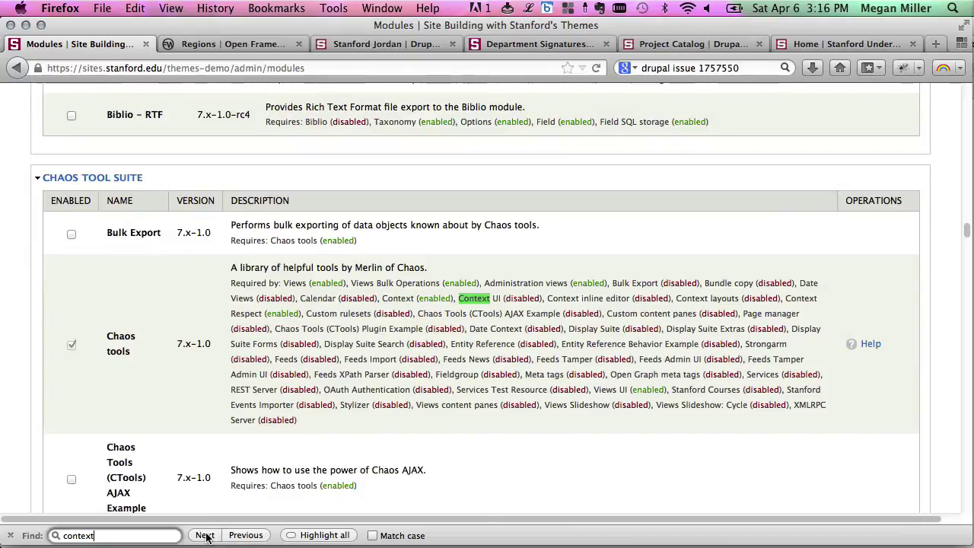
left_click(206, 536)
left_click(205, 536)
left_click(205, 536)
left_click(205, 536)
left_click(302, 536)
scroll(323, 416, "down", 15)
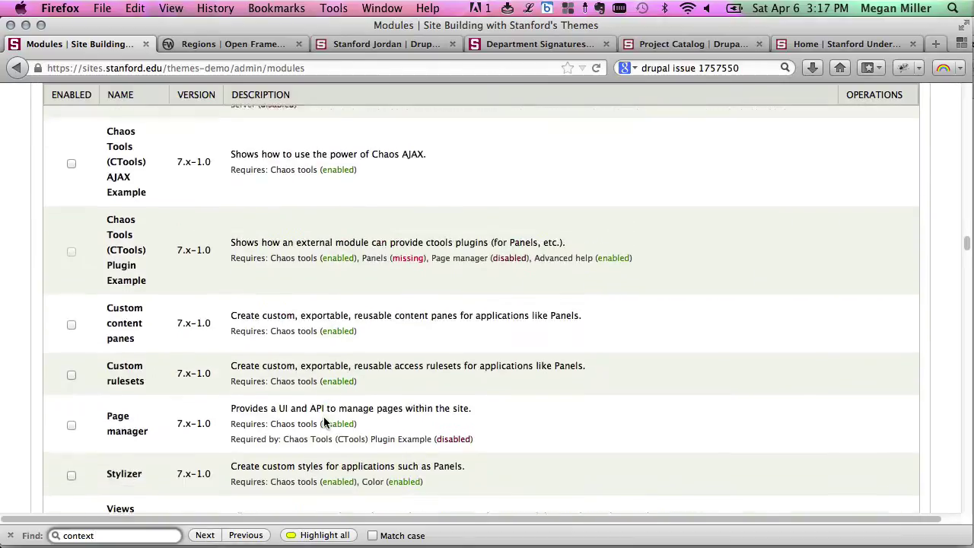
scroll(323, 420, "down", 1)
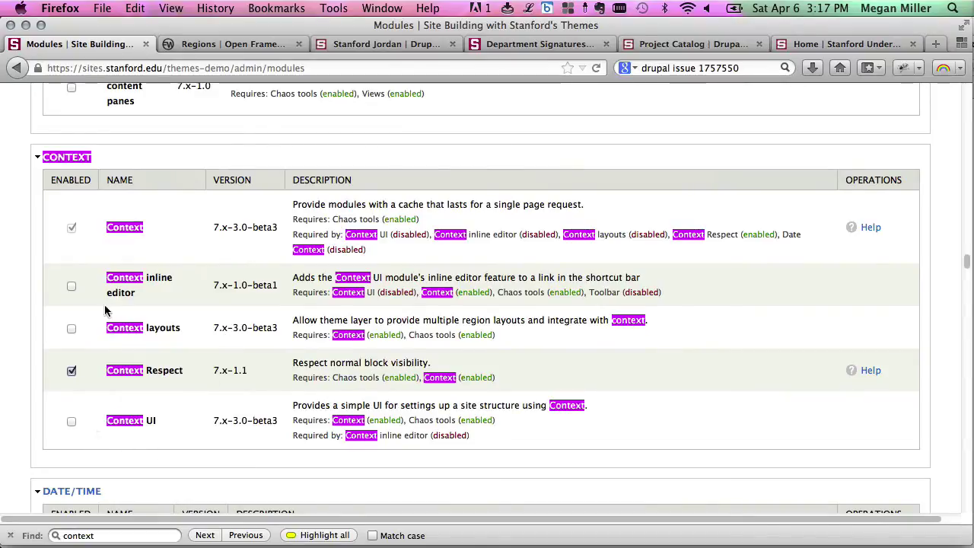
Step: Enable Context UI, save the module configuration and close the find bar
left_click(72, 421)
scroll(241, 441, "down", 20)
scroll(136, 485, "down", 20)
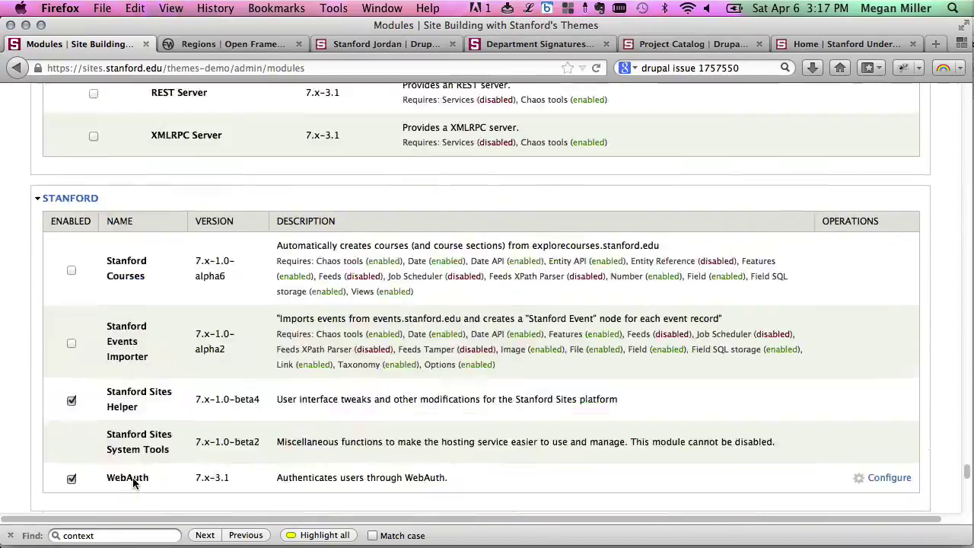
left_click(110, 450)
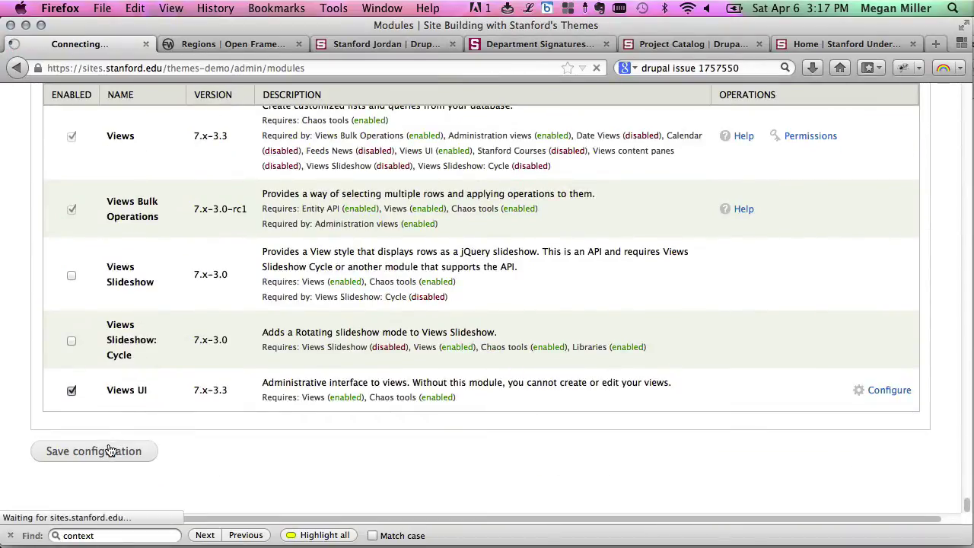
left_click(11, 535)
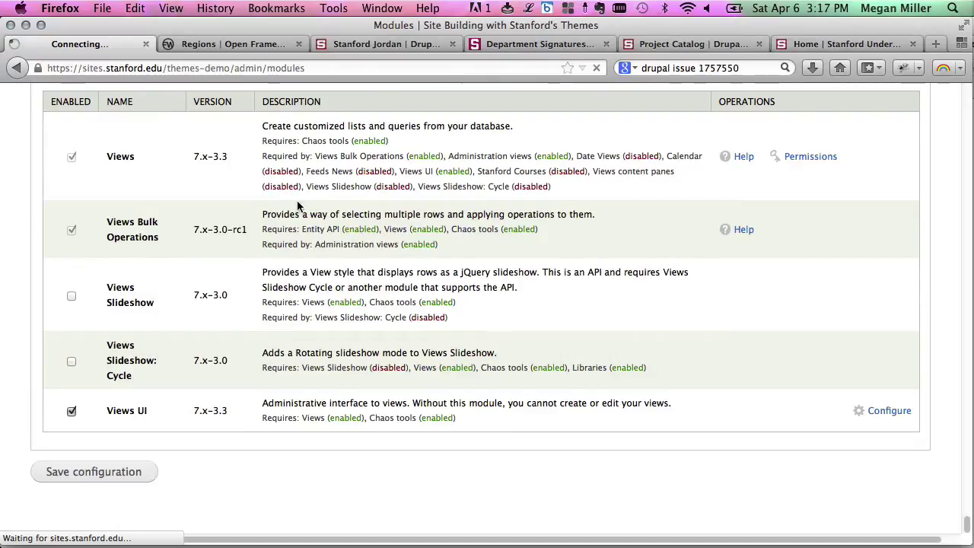
Step: On the Open Framework Regions page, point out Content Top Blocks 1 and 2 as span6
left_click(241, 44)
scroll(498, 315, "down", 5)
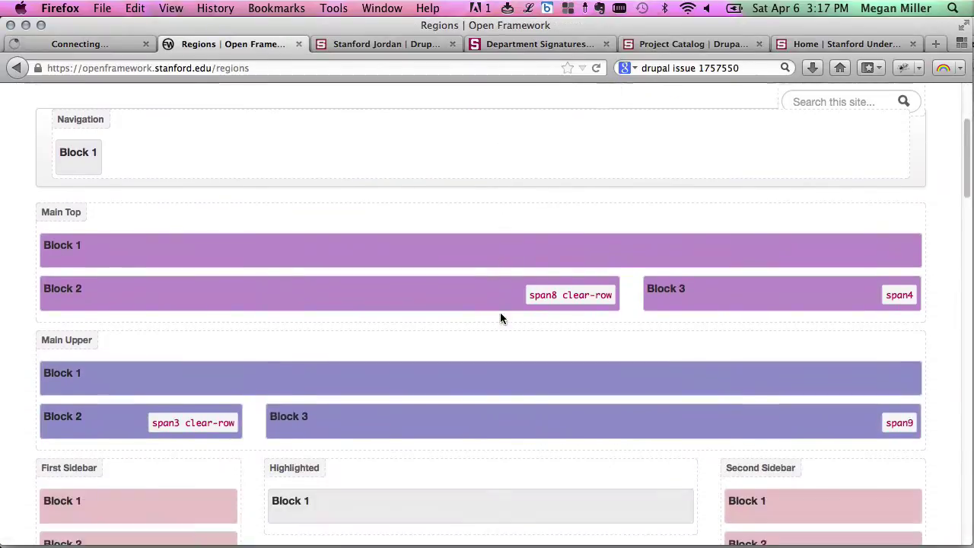
scroll(500, 317, "down", 14)
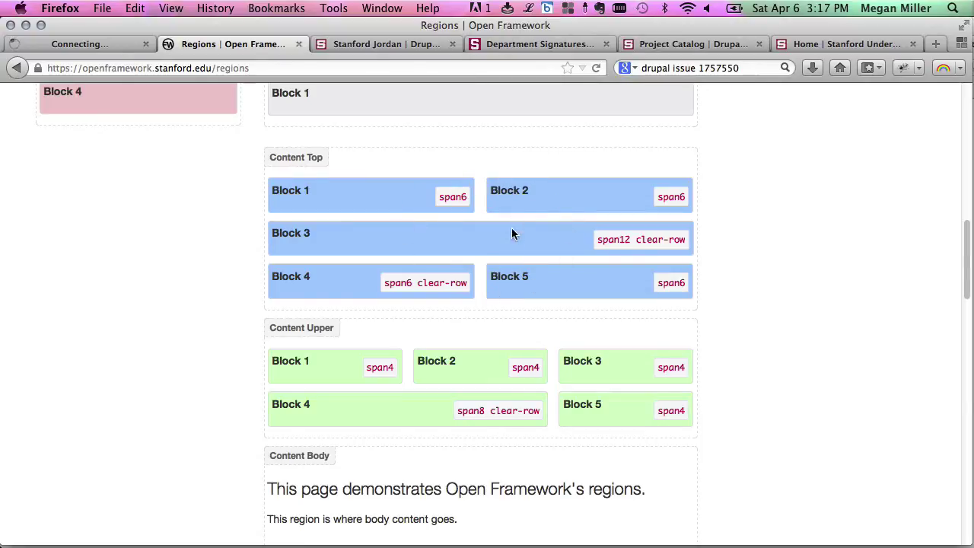
double_click(441, 196)
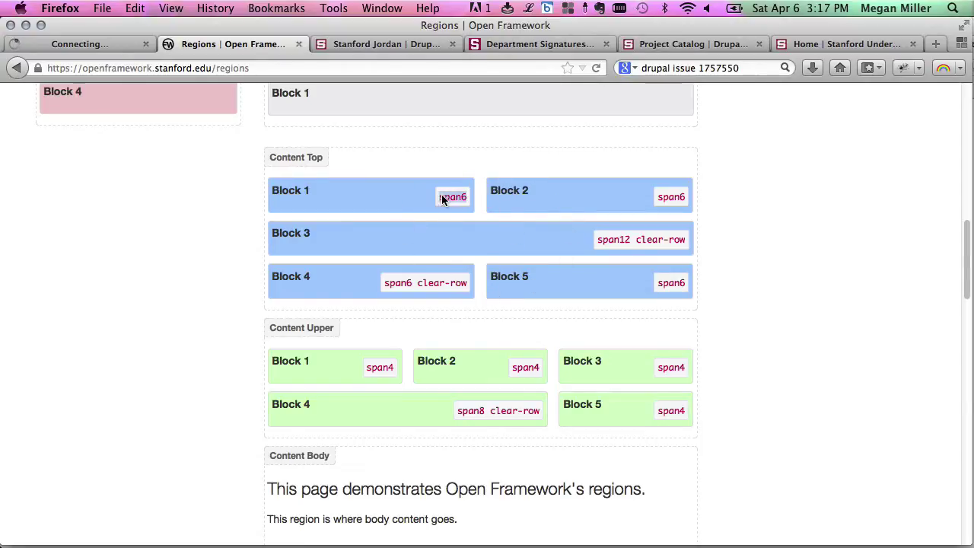
double_click(664, 196)
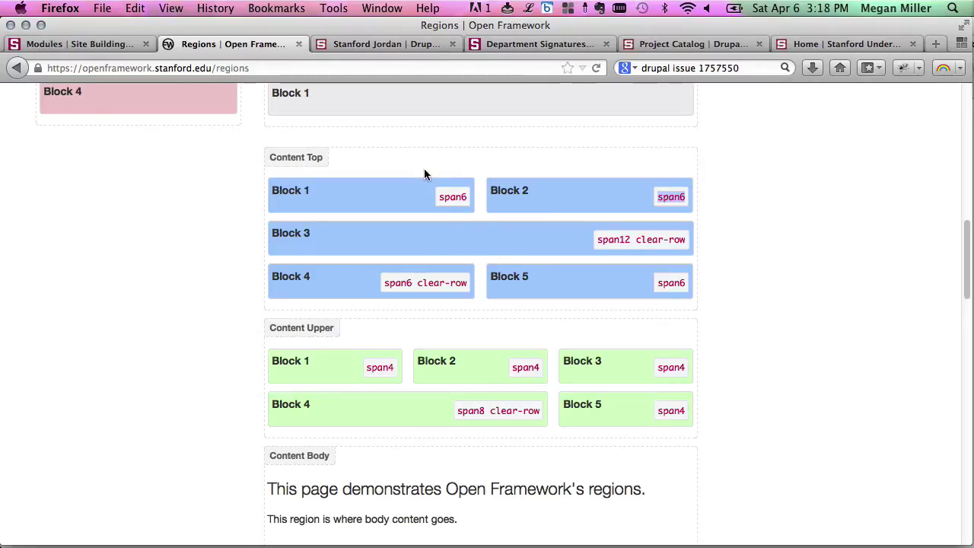
double_click(454, 198)
double_click(673, 196)
Step: Point out Block 3 (span12), Blocks 4–5 (span6), and Content Upper's span8 and span4 blocks
double_click(625, 235)
double_click(671, 282)
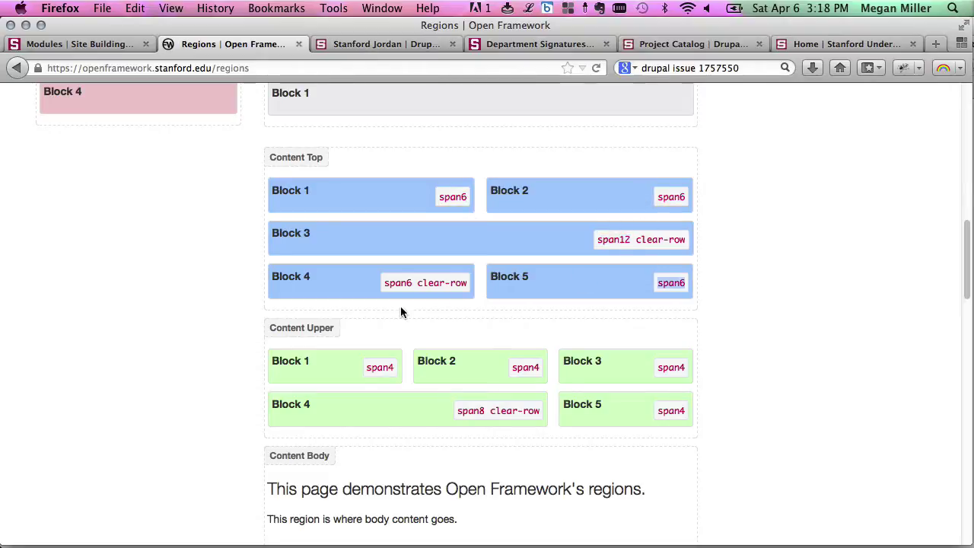
double_click(403, 282)
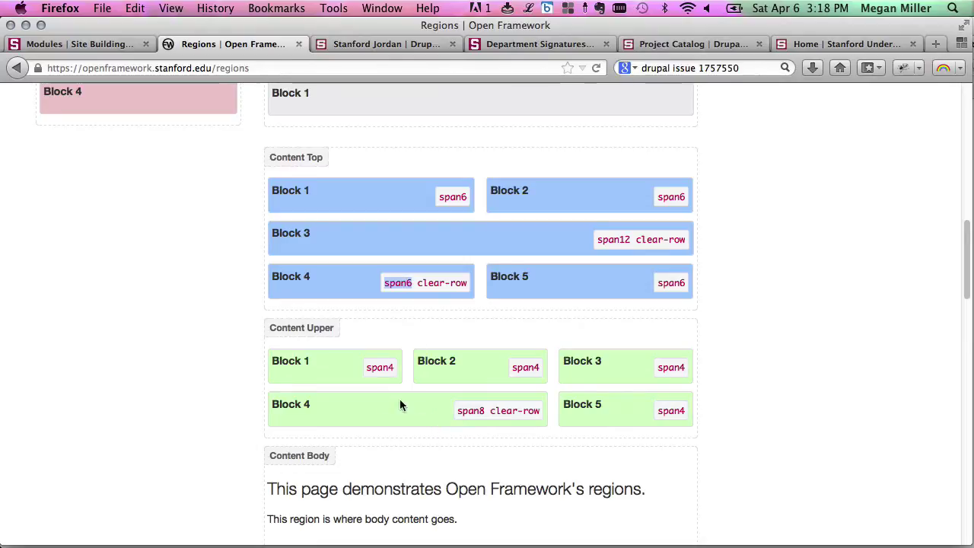
double_click(462, 409)
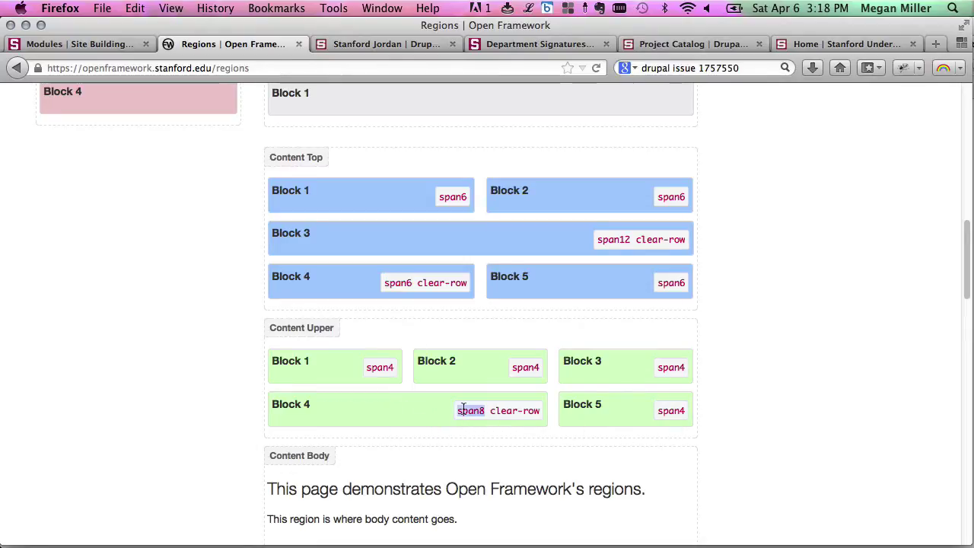
double_click(671, 411)
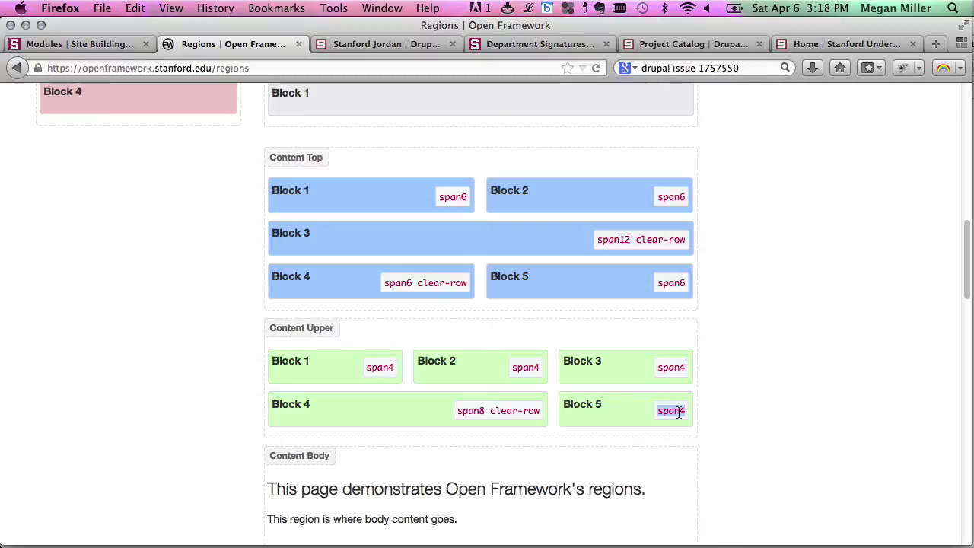
key("super+Tab")
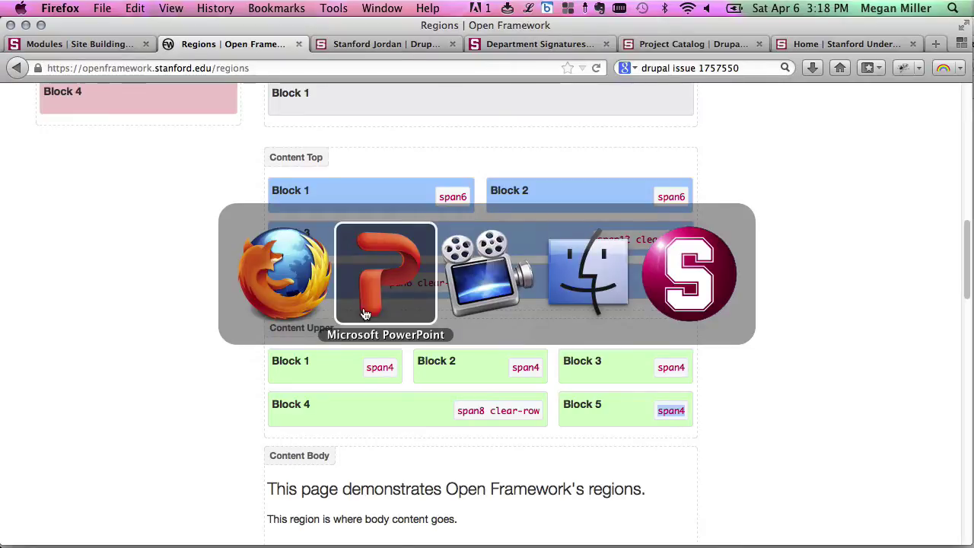
Step: Go to the Context list and start adding a new context
left_click(42, 47)
mouse_move(157, 95)
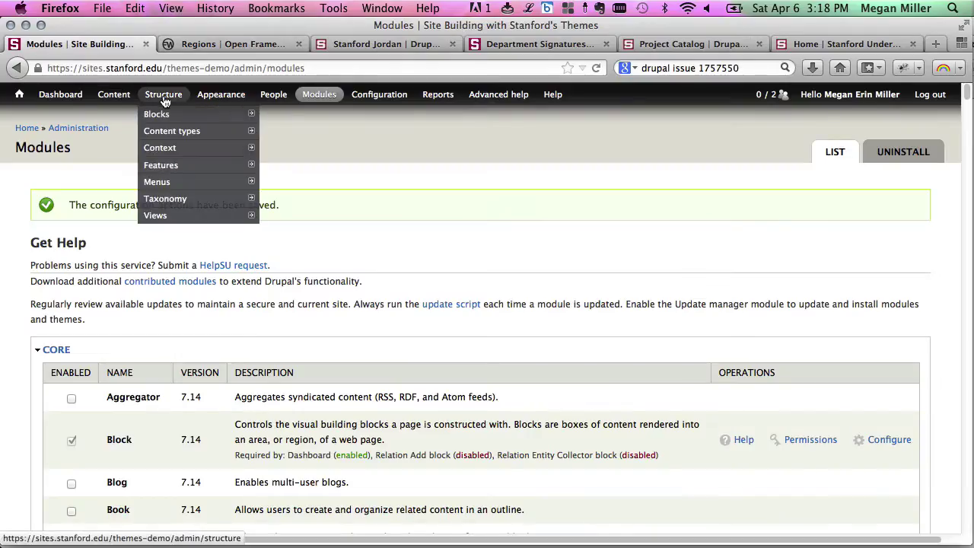
mouse_move(185, 156)
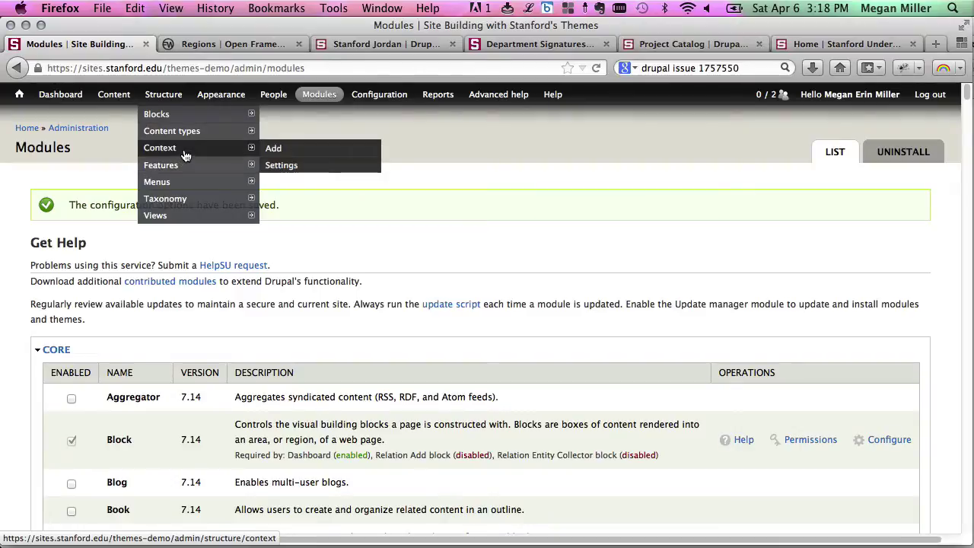
left_click(185, 155)
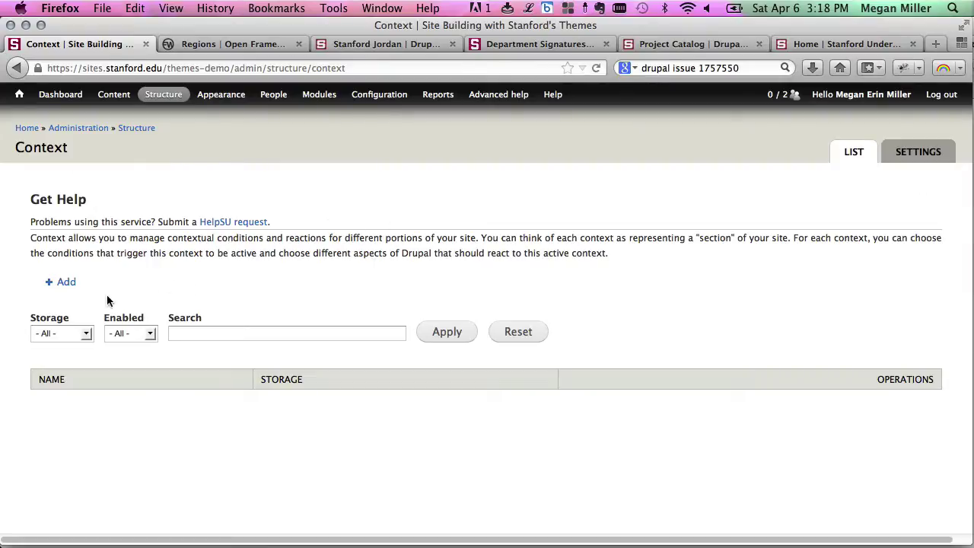
left_click(67, 283)
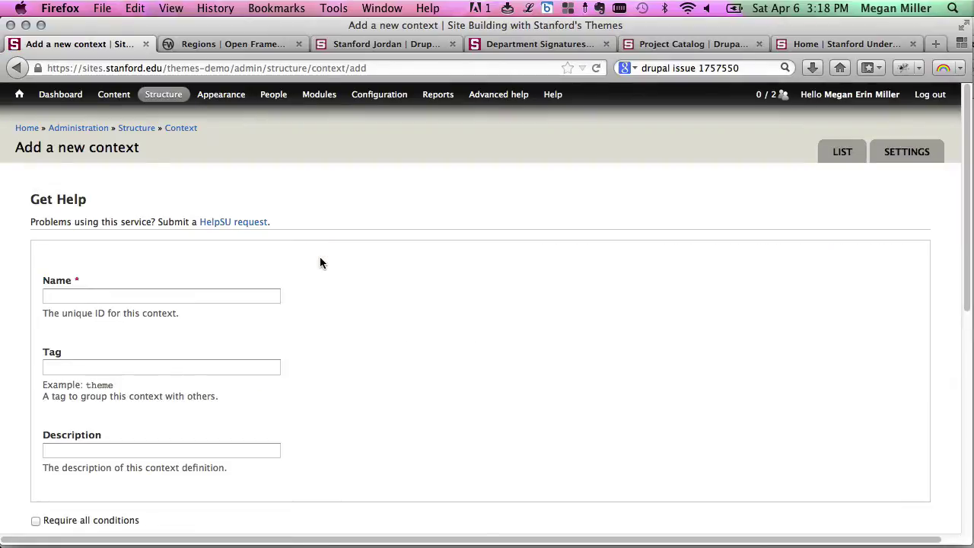
Step: Enter sitewide_context as the new context's name
scroll(280, 246, "down", 1)
left_click(277, 243)
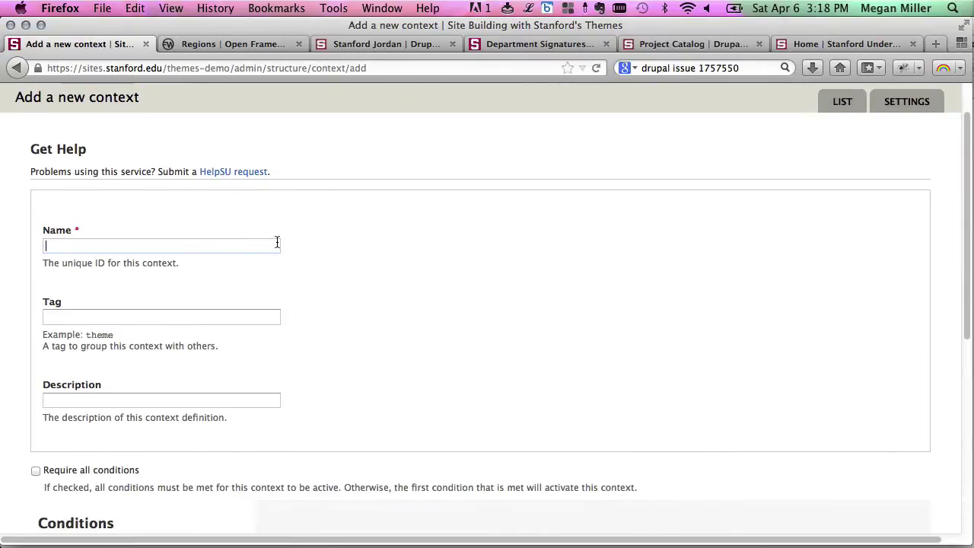
type("home")
key("BackSpace")
key("BackSpace")
key("BackSpace")
key("BackSpace")
type("site")
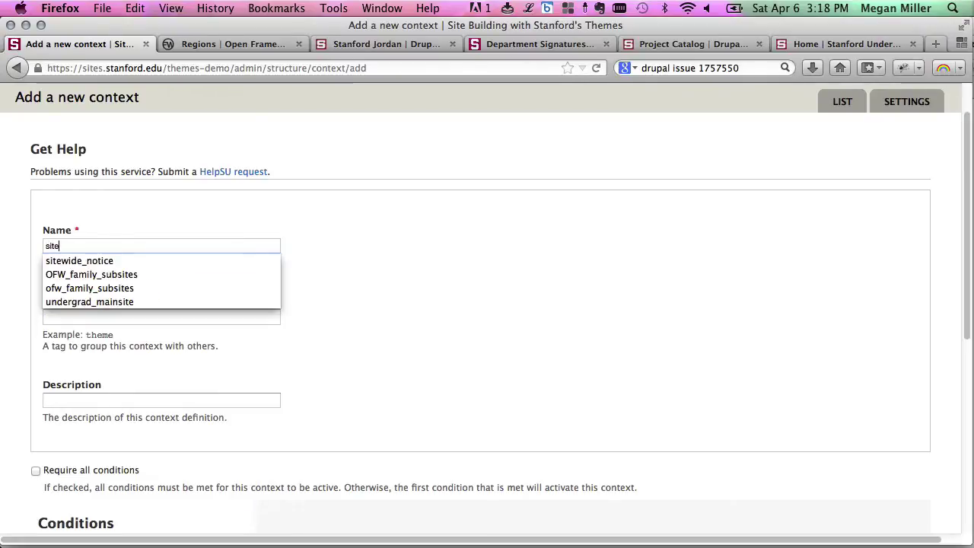
type("s")
key("BackSpace")
type("wide")
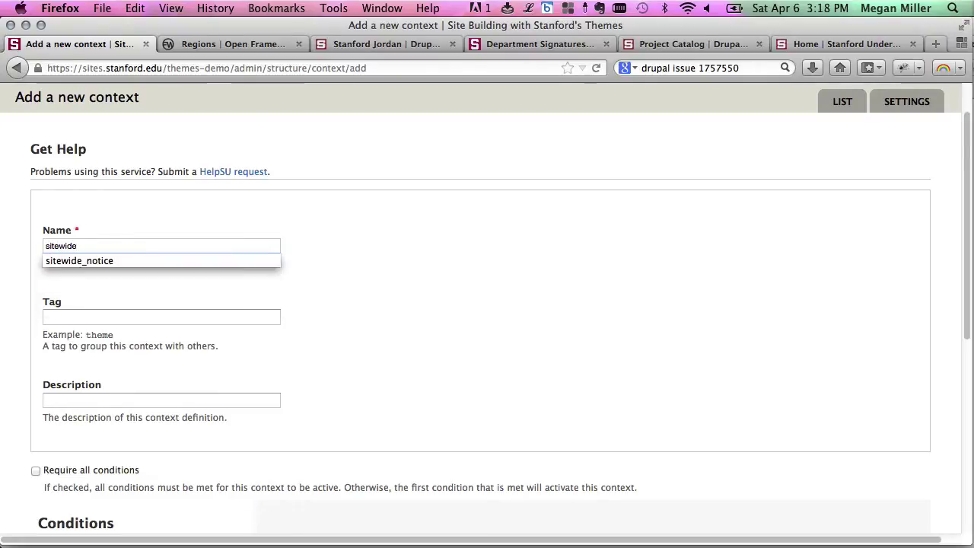
type("_context")
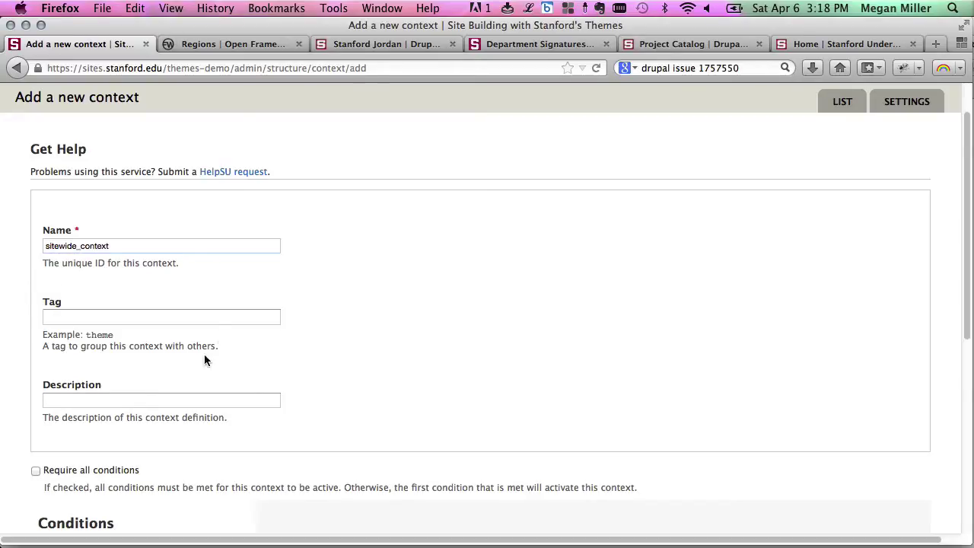
Step: Add an always-active Sitewide context condition and a Blocks reaction
scroll(163, 415, "down", 10)
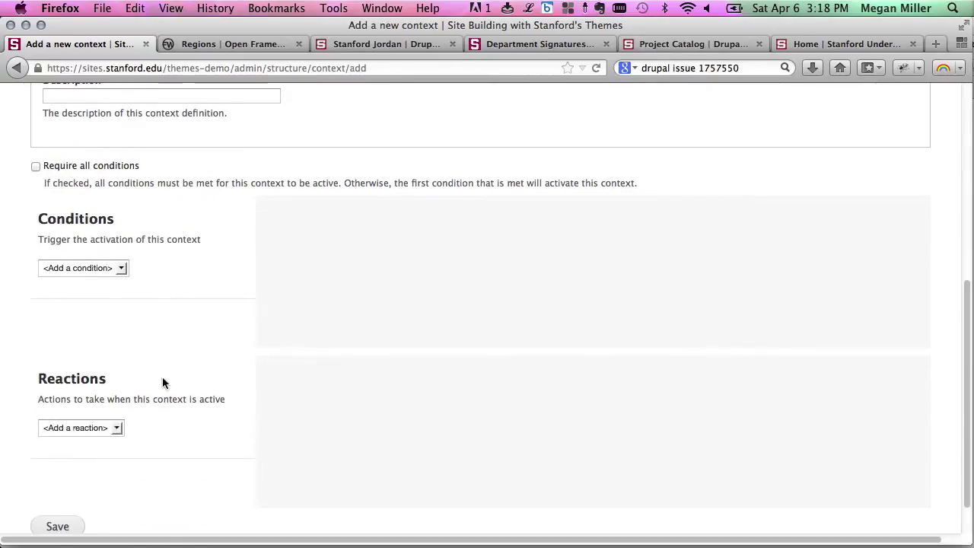
left_click(121, 268)
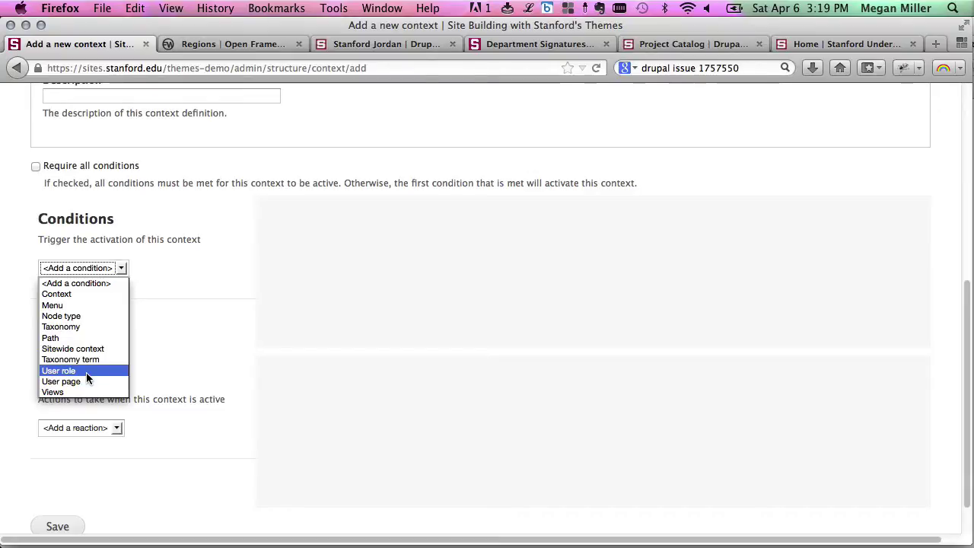
left_click(88, 348)
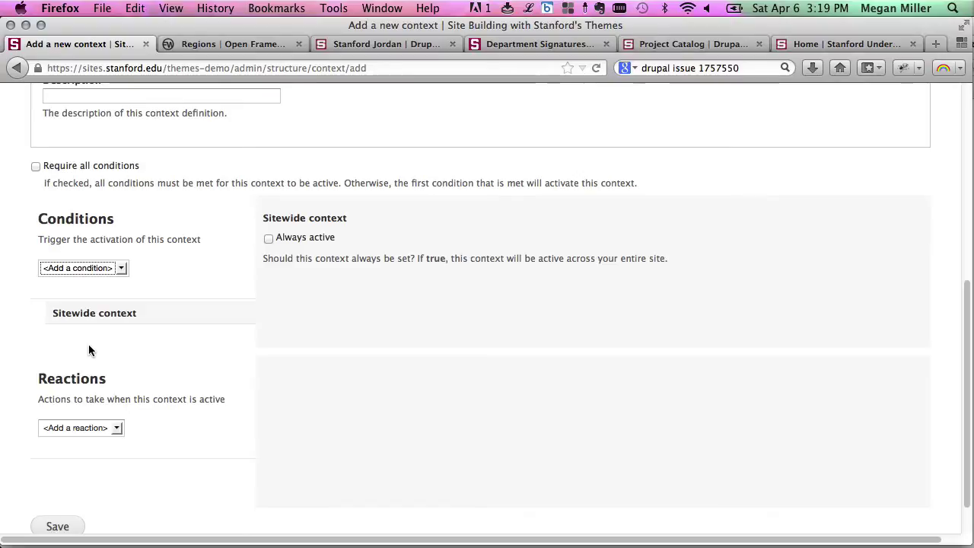
left_click(268, 238)
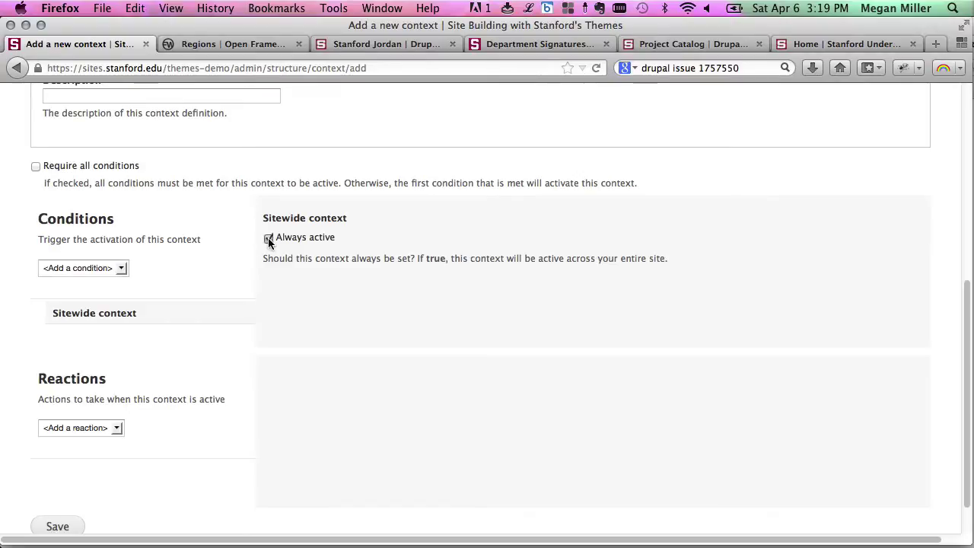
left_click(113, 429)
left_click(112, 457)
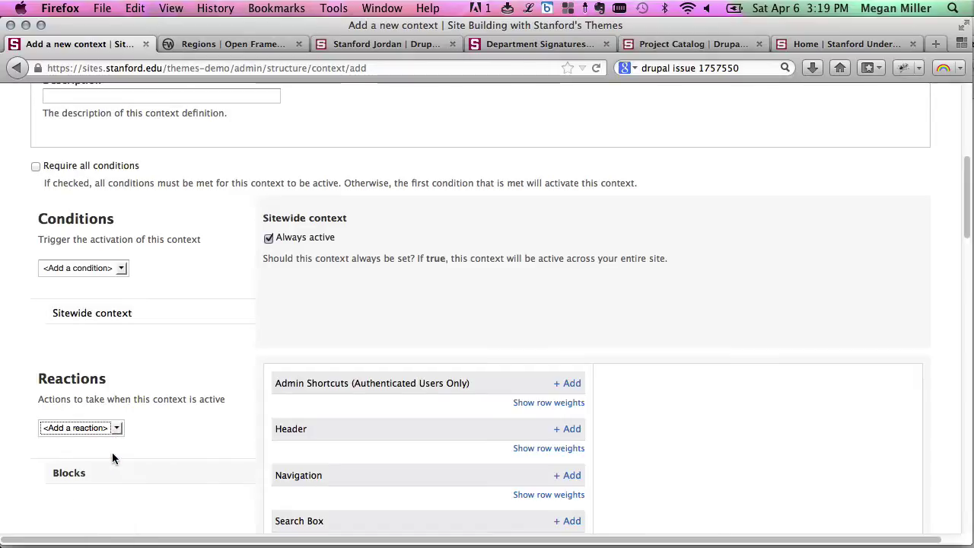
Step: Compare the Blocks reaction's regions with the Open Framework regions reference page
scroll(137, 437, "down", 5)
scroll(138, 438, "down", 2)
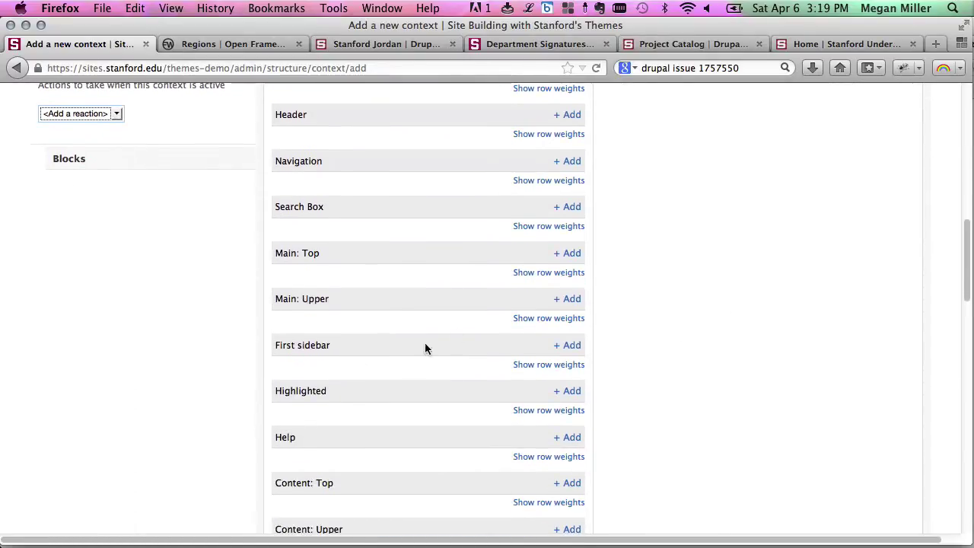
scroll(410, 353, "down", 10)
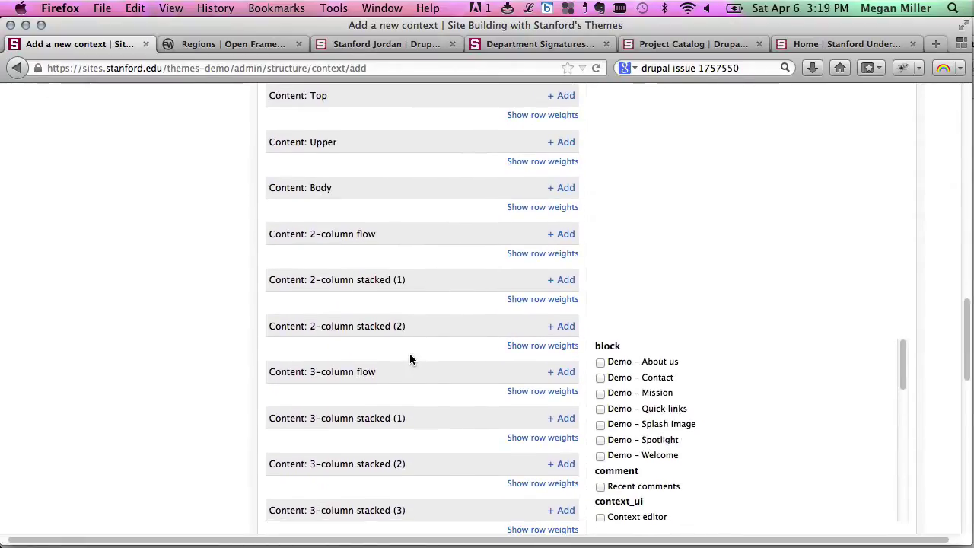
left_click(252, 45)
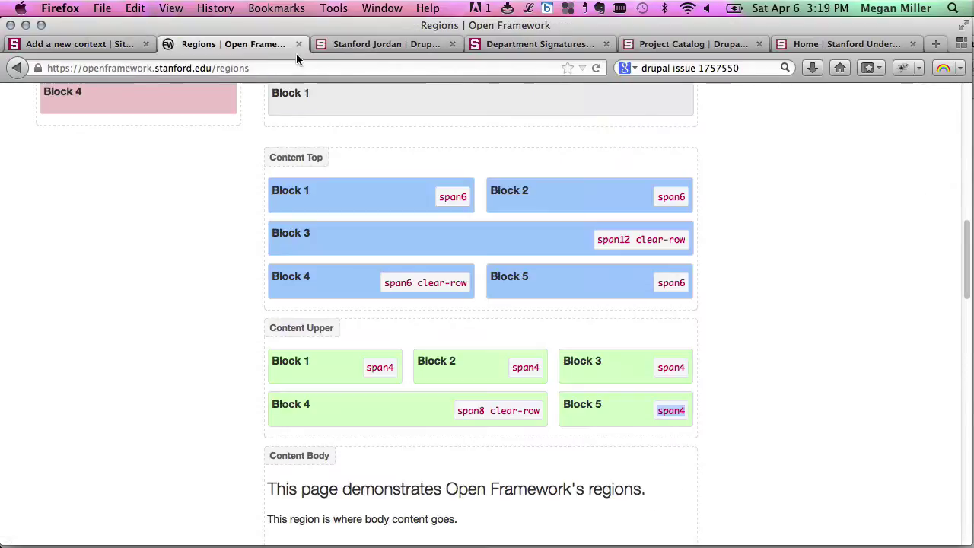
scroll(883, 156, "up", 15)
scroll(881, 154, "down", 8)
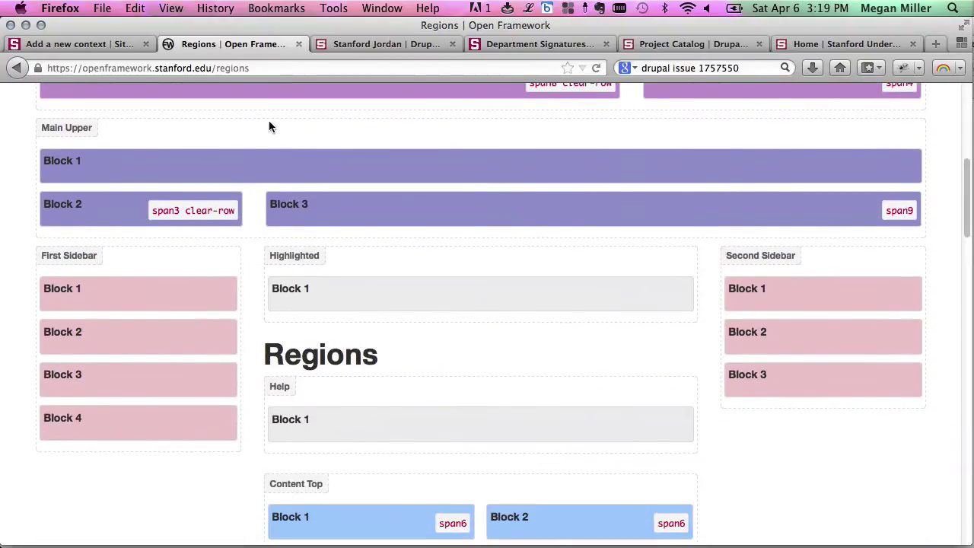
left_click(103, 46)
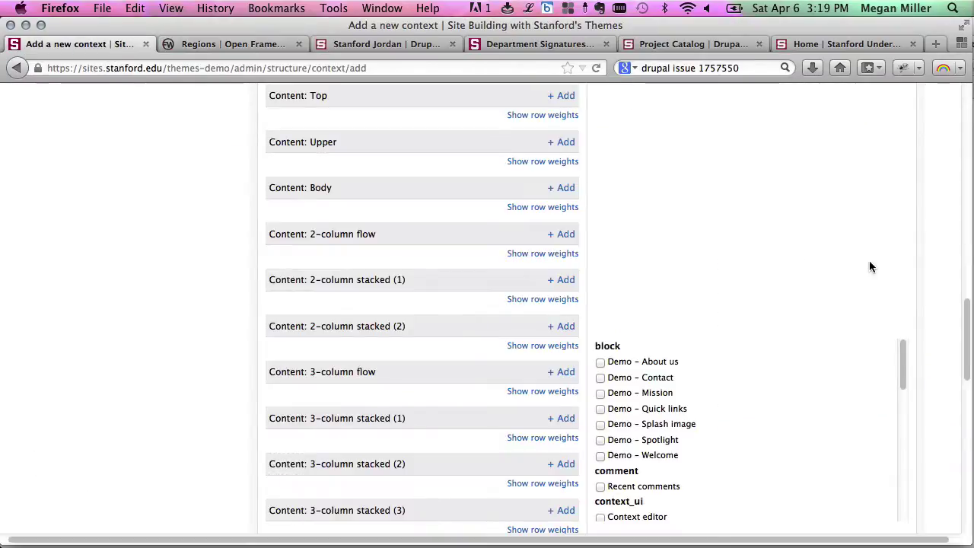
Step: Scroll through the Blocks reaction's region list, then switch to the 'Let's build this!' slide
scroll(157, 396, "down", 10)
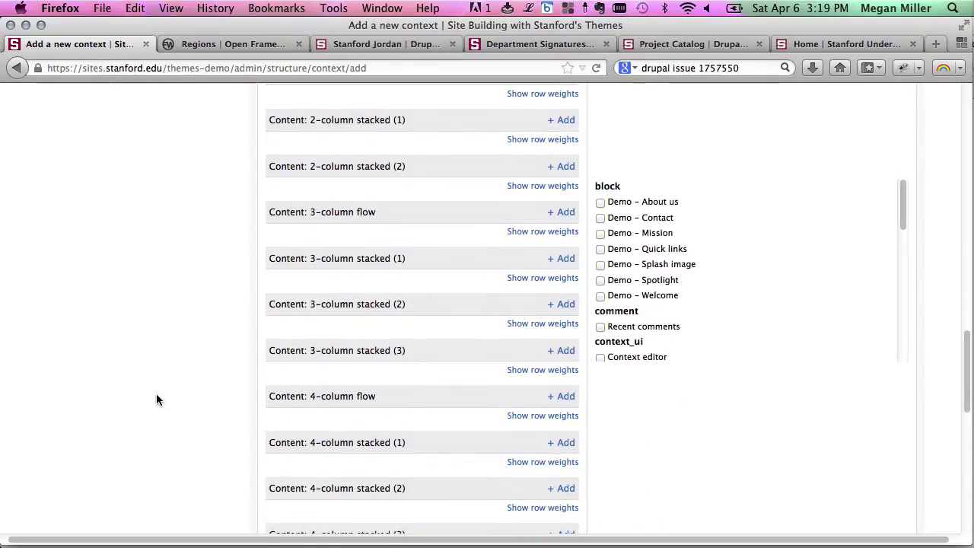
scroll(157, 396, "down", 5)
scroll(157, 396, "up", 7)
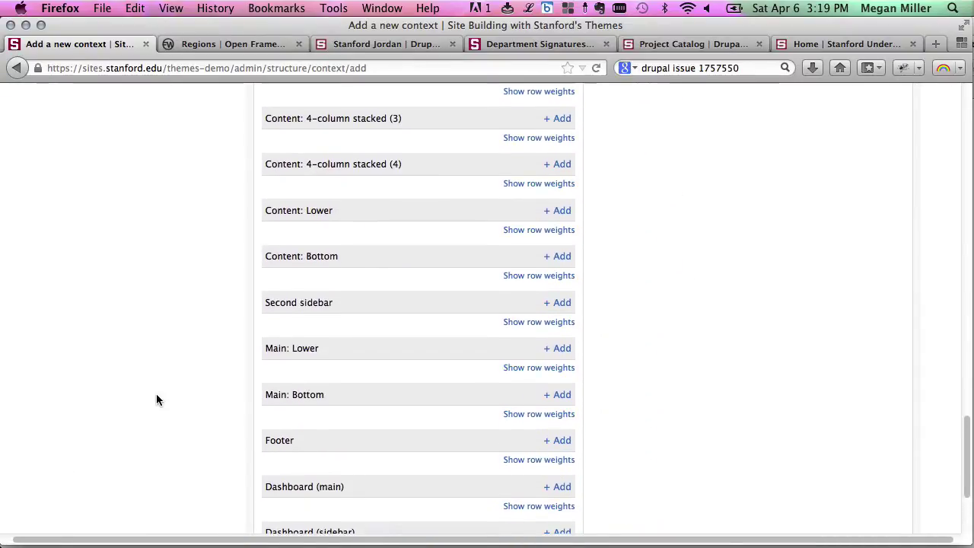
scroll(156, 399, "up", 3)
scroll(156, 399, "up", 4)
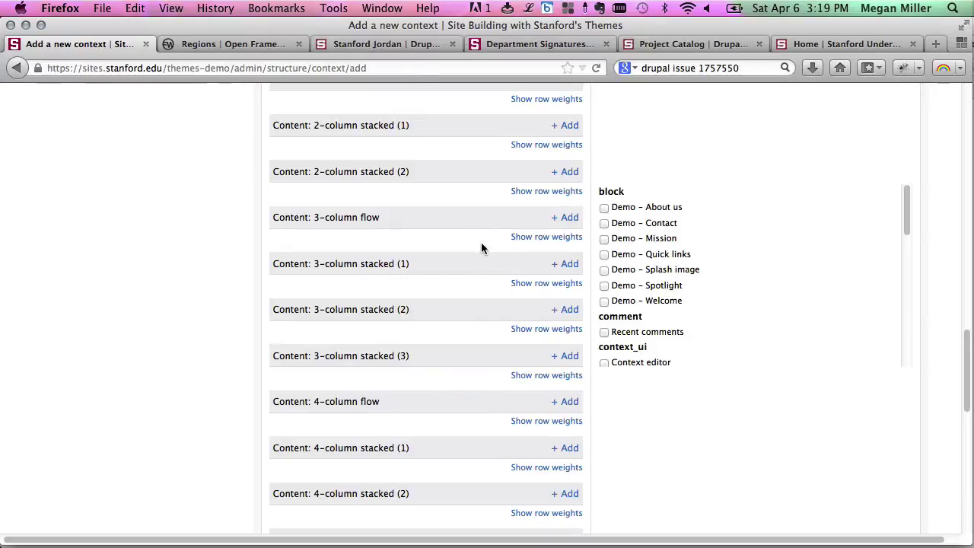
key("super+Tab")
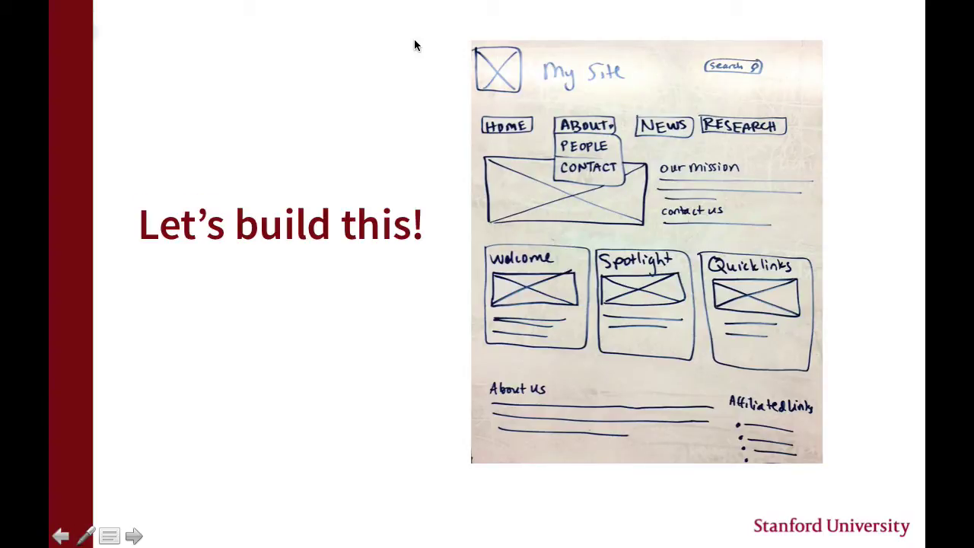
Step: Switch back from the wireframe slide to the Drupal context form in Firefox
key("super+Tab")
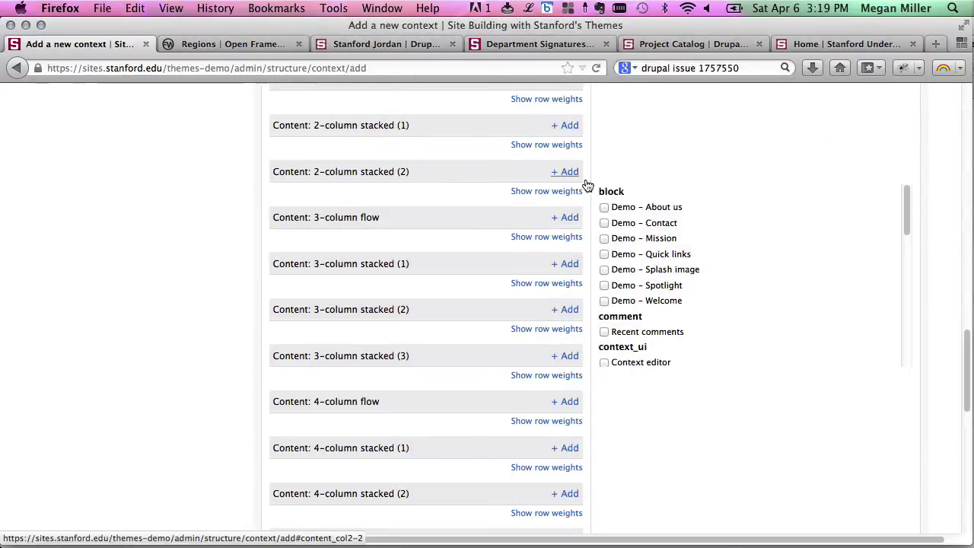
Step: Add the Demo – About us and Affiliated Links blocks to the Footer region
left_click(605, 207)
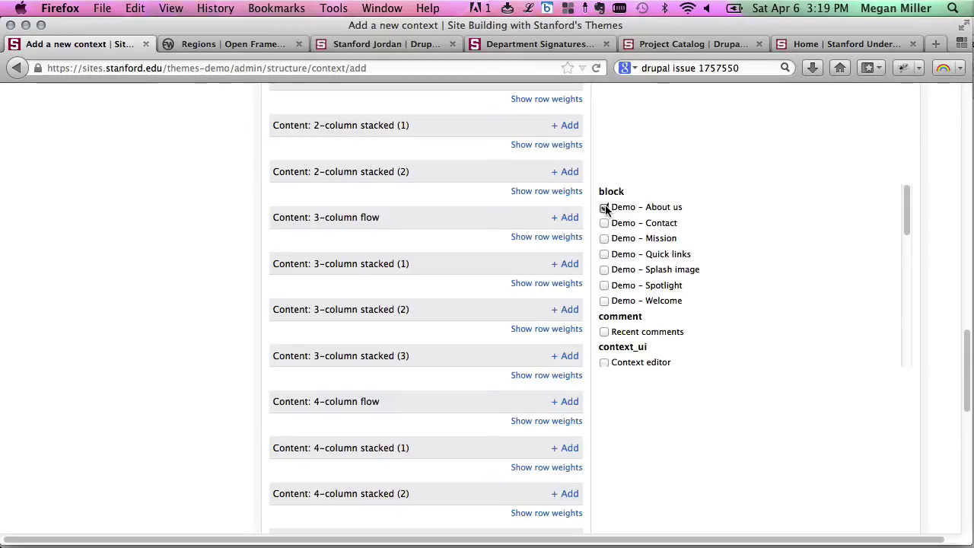
scroll(654, 301, "down", 3)
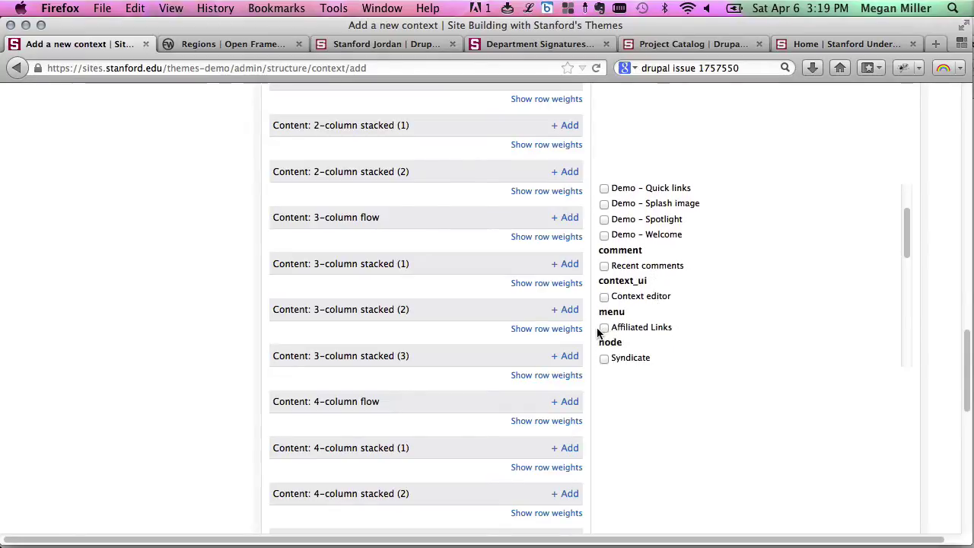
left_click(603, 328)
scroll(373, 369, "down", 5)
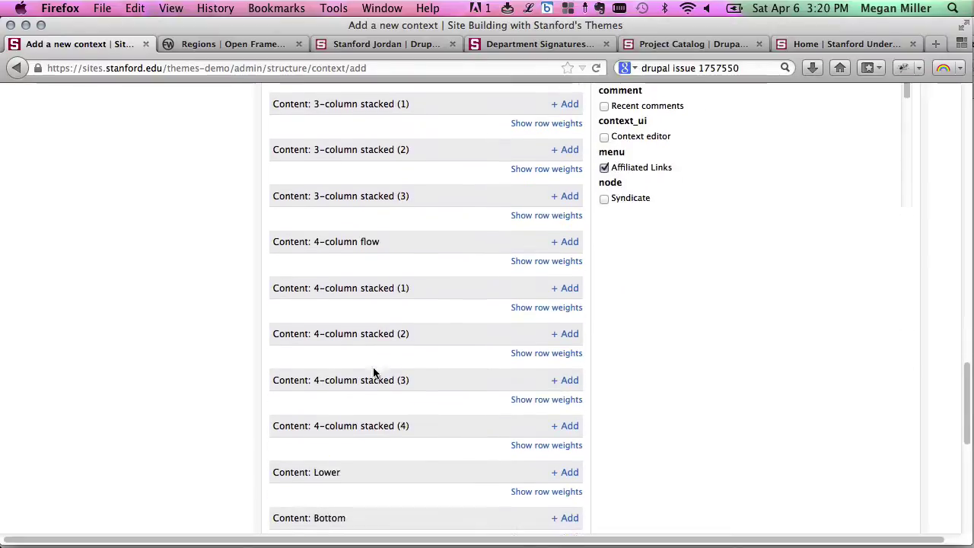
scroll(373, 372, "down", 5)
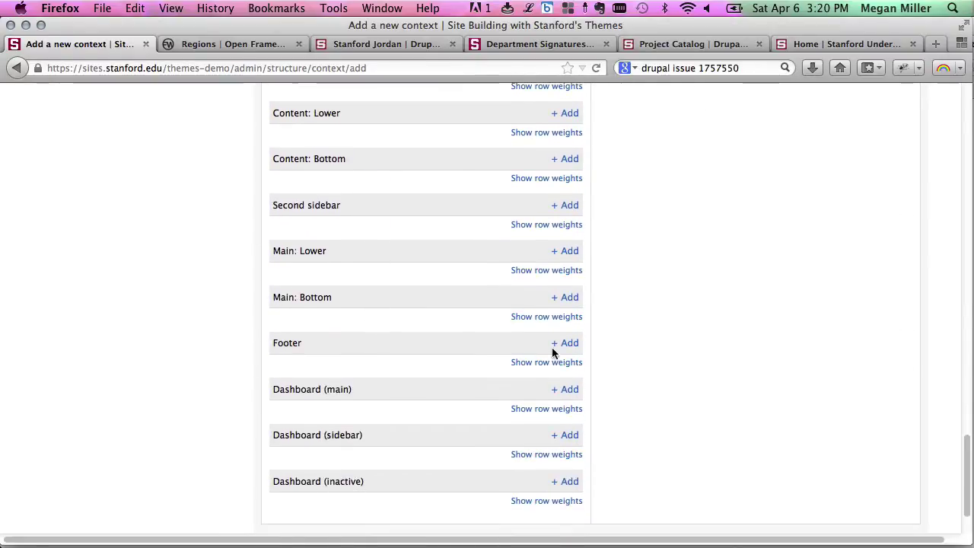
left_click(563, 346)
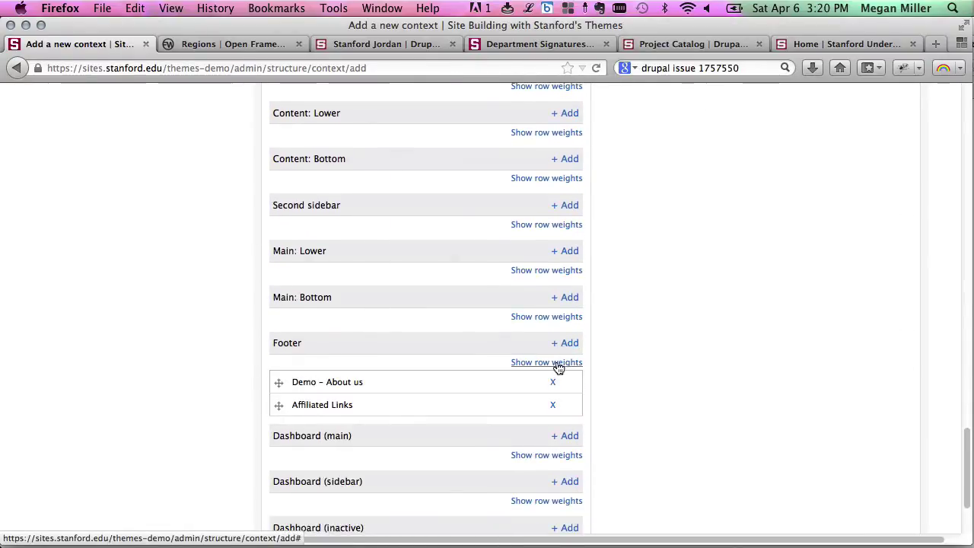
Step: Set Affiliated Links' Footer weight to 0 and save sitewide_context
left_click(557, 364)
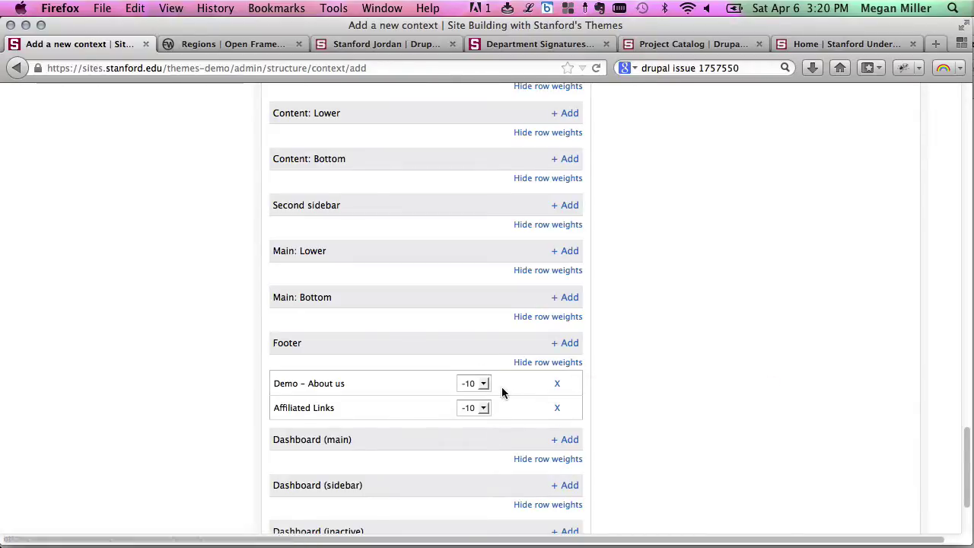
left_click(480, 407)
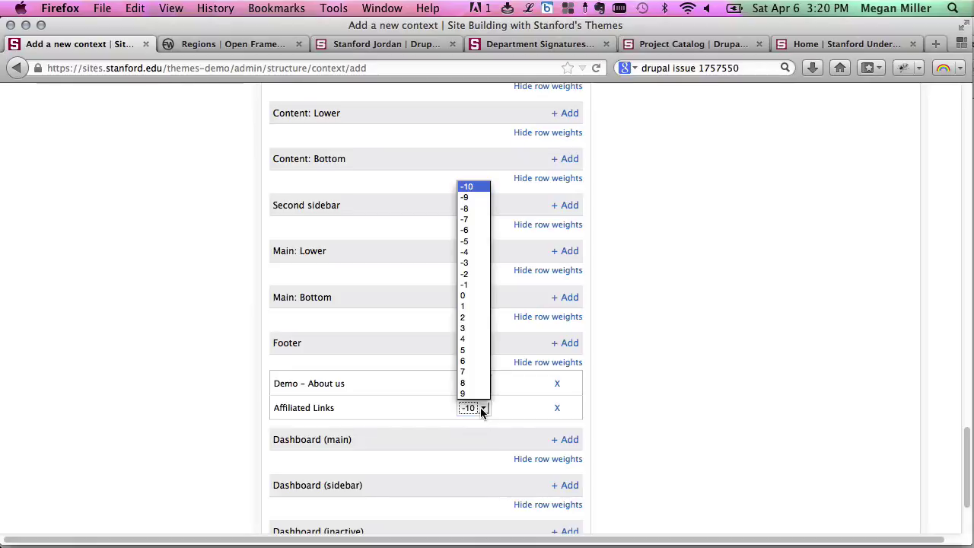
left_click(464, 302)
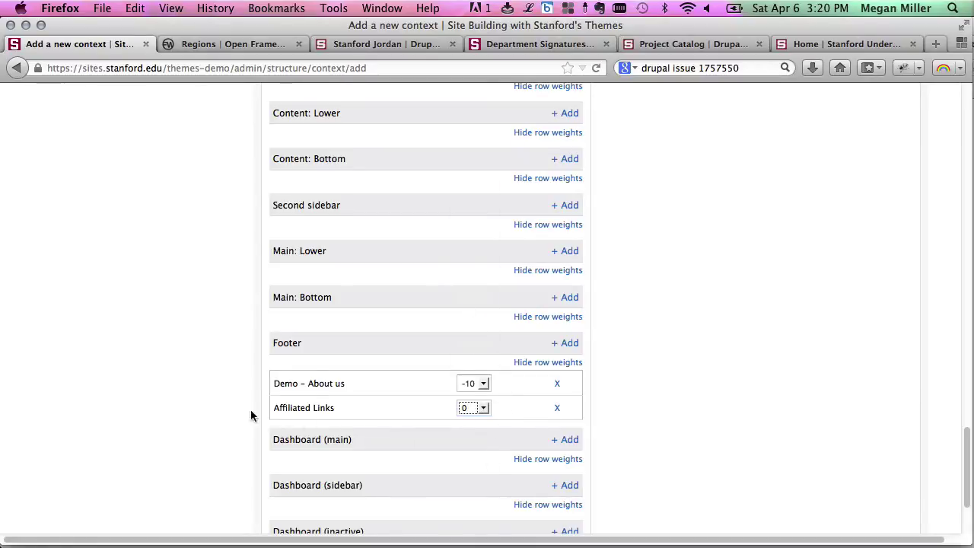
scroll(235, 413, "down", 3)
left_click(50, 482)
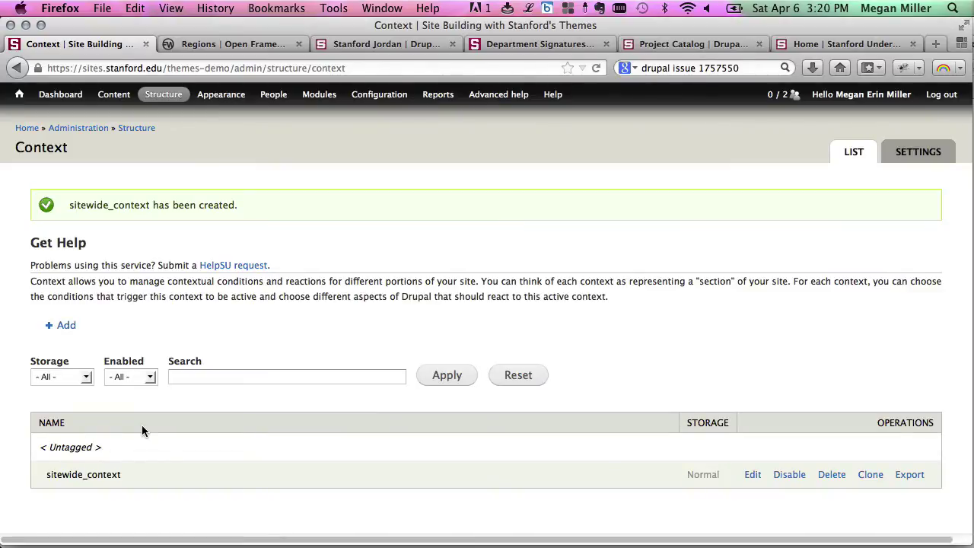
Step: Open the site home page in a new tab and switch to it
right_click(28, 128)
left_click(52, 138)
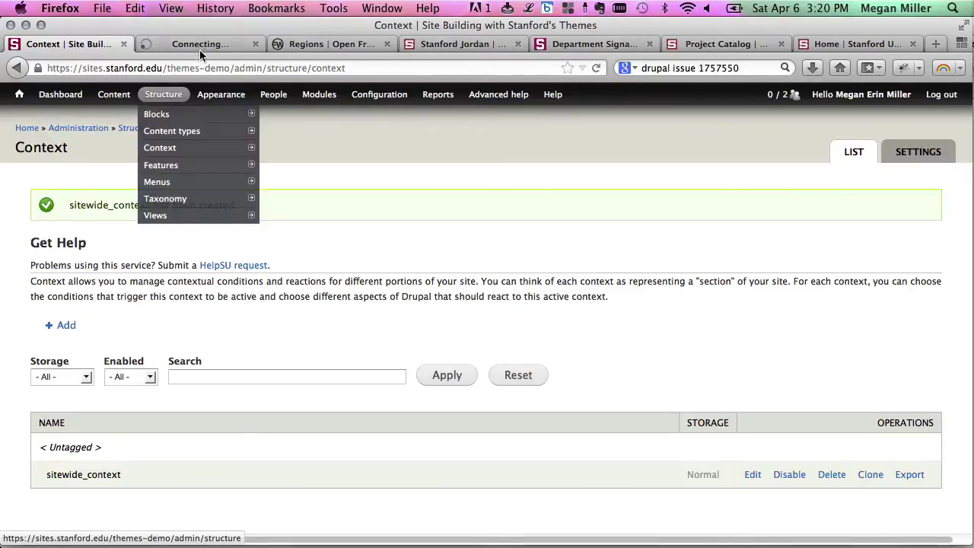
left_click(201, 43)
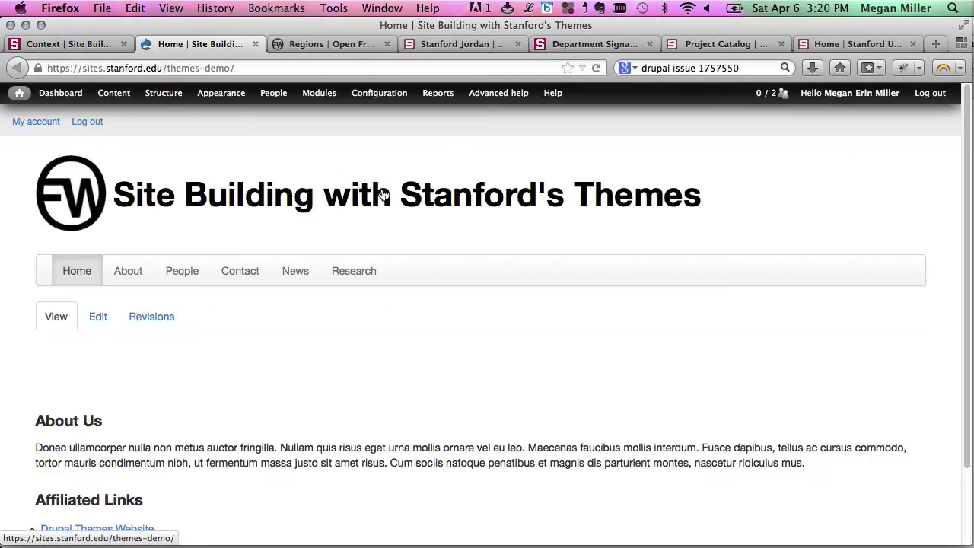
Step: Open the About Us block's configuration in a new tab, then the Affiliated Links block settings
scroll(520, 305, "down", 3)
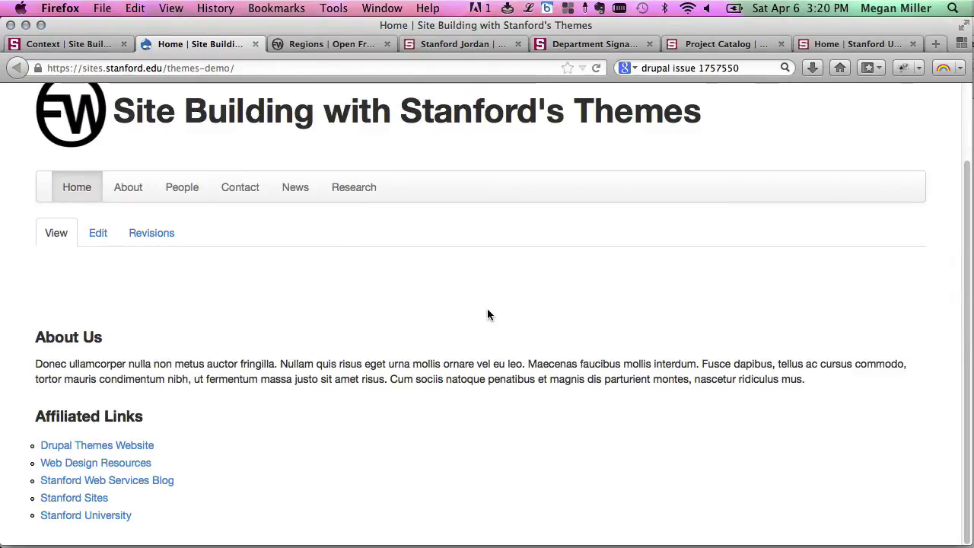
mouse_move(870, 337)
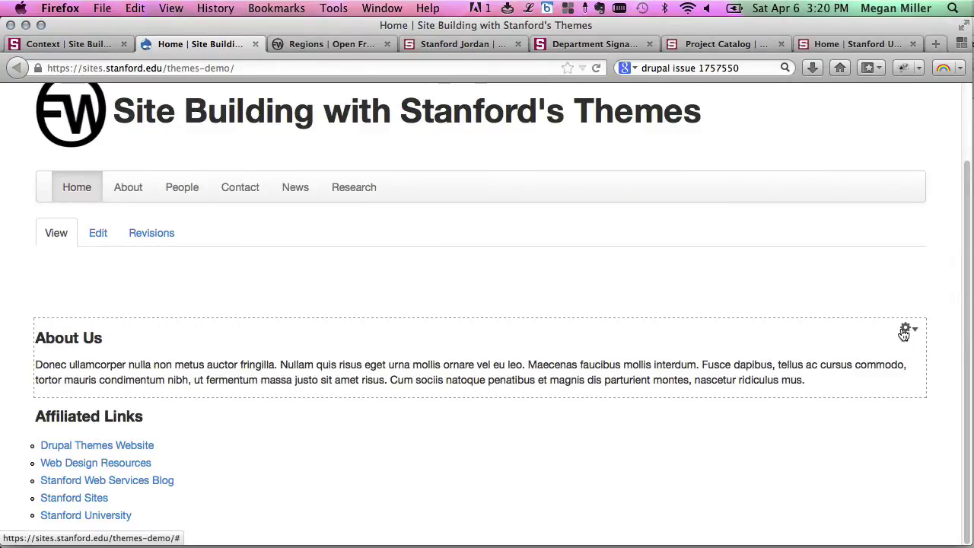
left_click(905, 332)
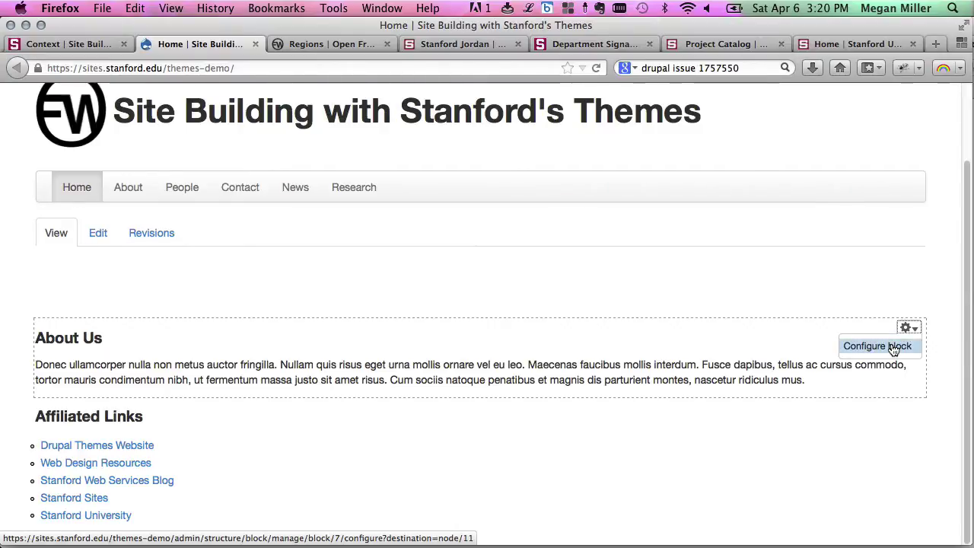
right_click(894, 349)
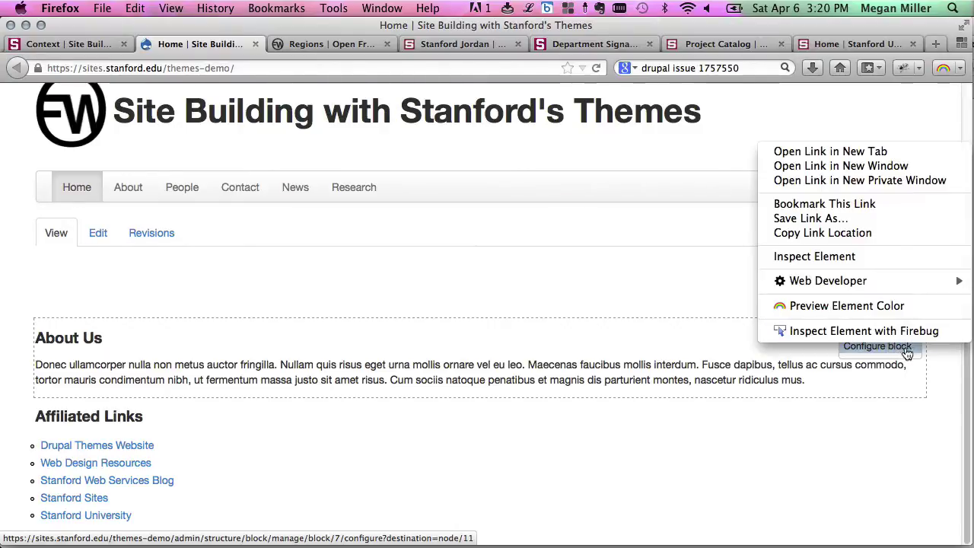
left_click(865, 152)
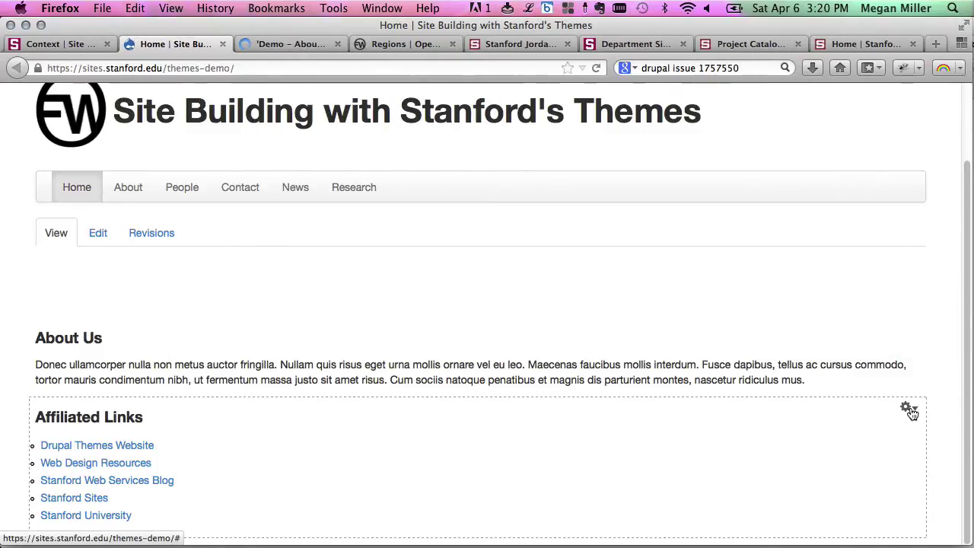
left_click(911, 413)
Step: Look over the Affiliated Links and About Us block settings and check Open Framework's span classes
left_click(899, 459)
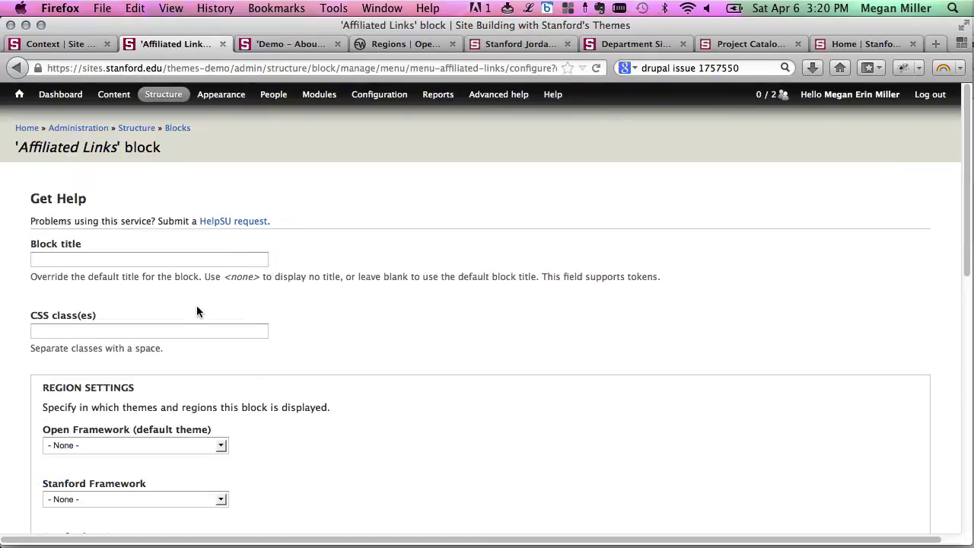
left_click(112, 329)
left_click(286, 44)
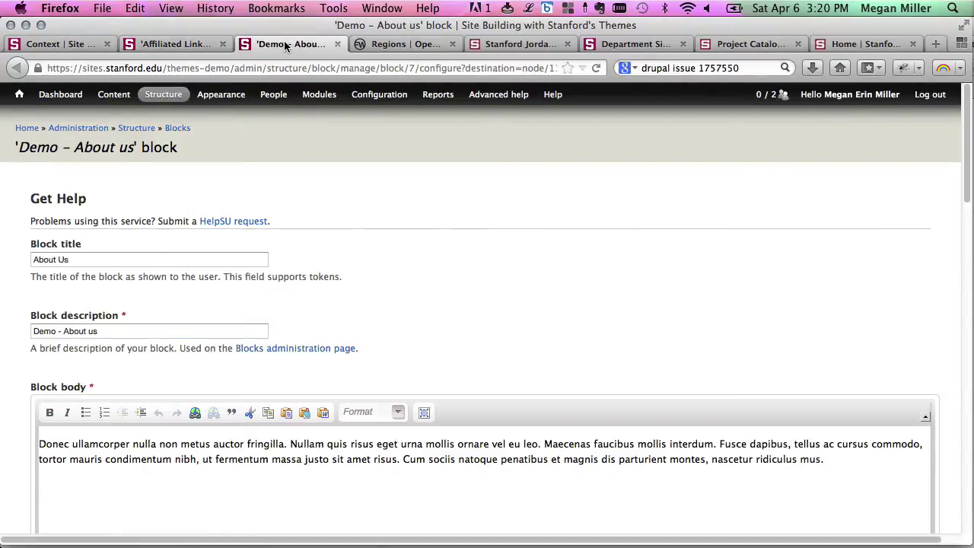
scroll(397, 330, "down", 5)
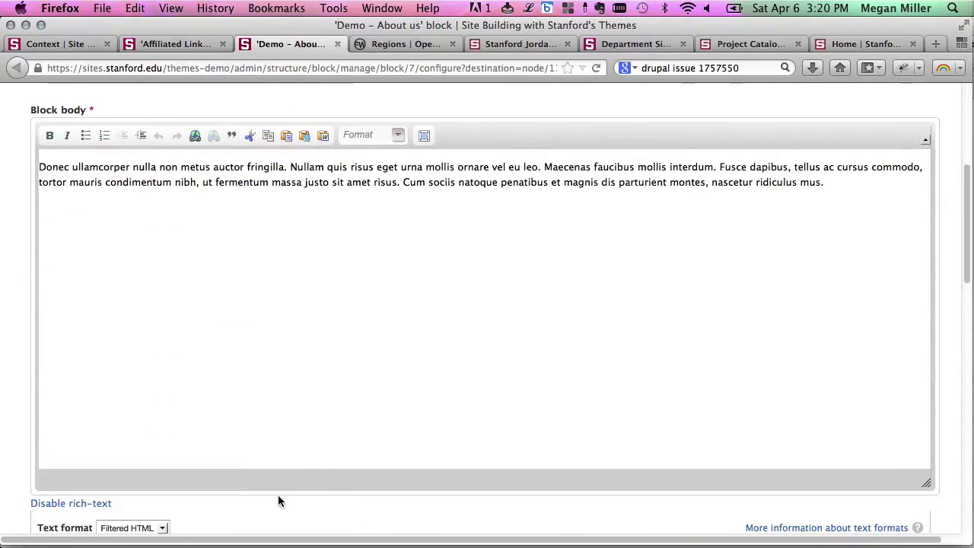
scroll(278, 501, "down", 4)
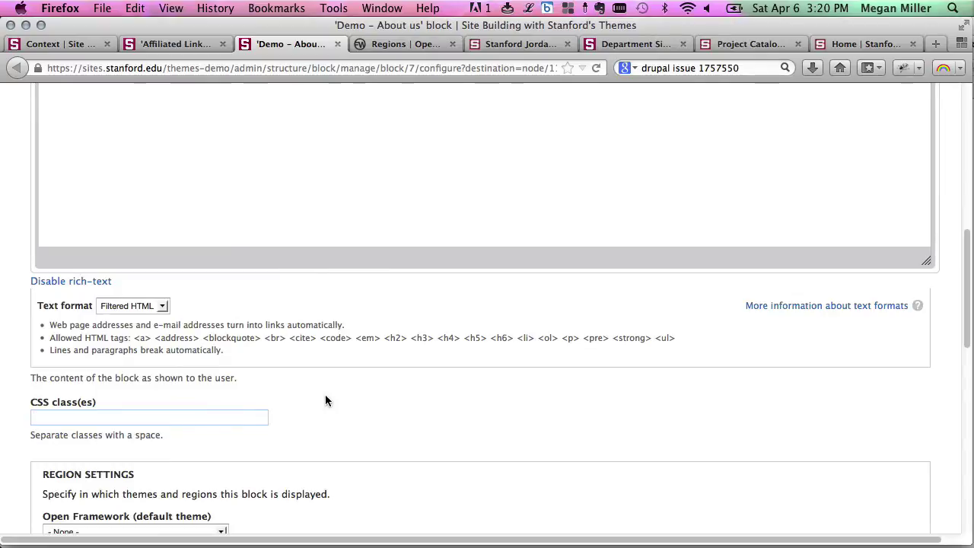
scroll(325, 400, "up", 4)
scroll(325, 400, "down", 4)
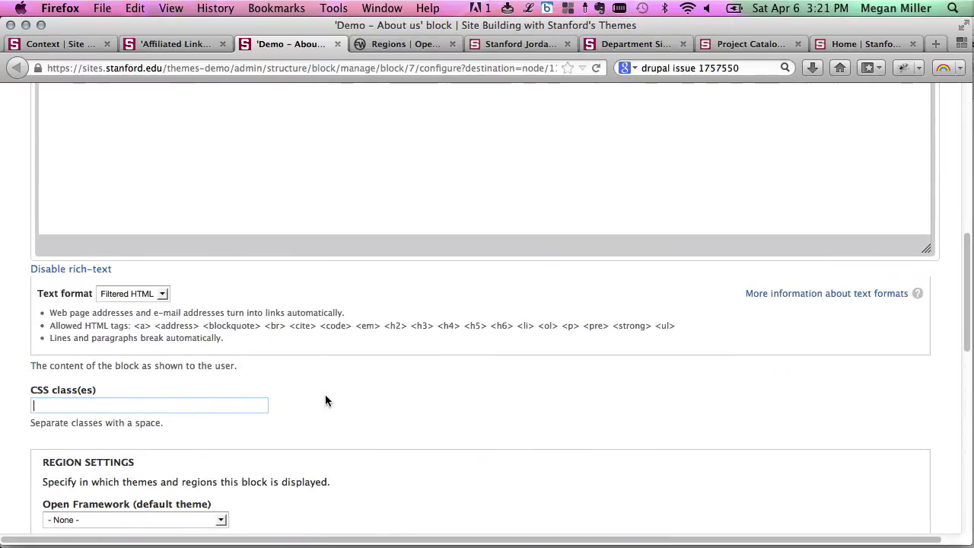
left_click(408, 44)
scroll(438, 391, "down", 5)
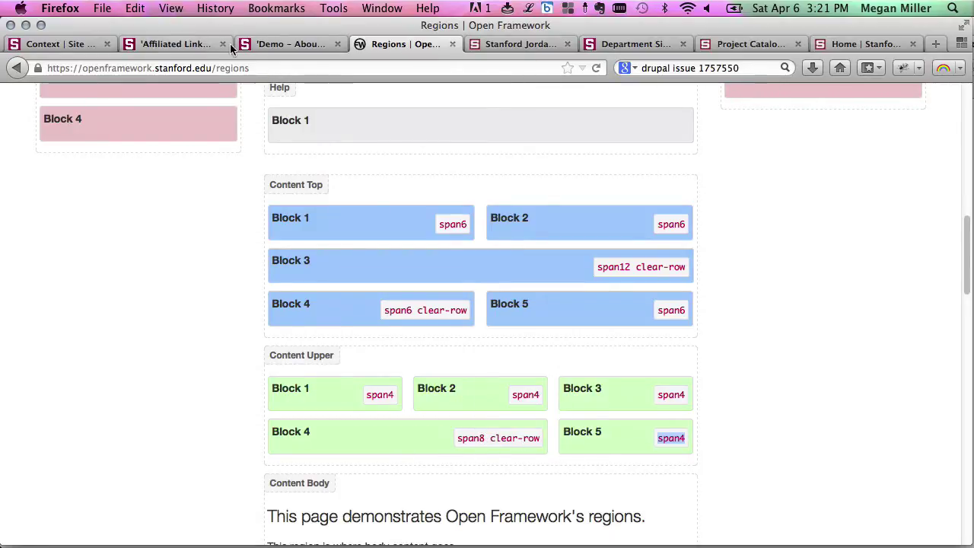
left_click(255, 44)
Step: Set the About Us block's CSS class to span8 and save the block
type("span8")
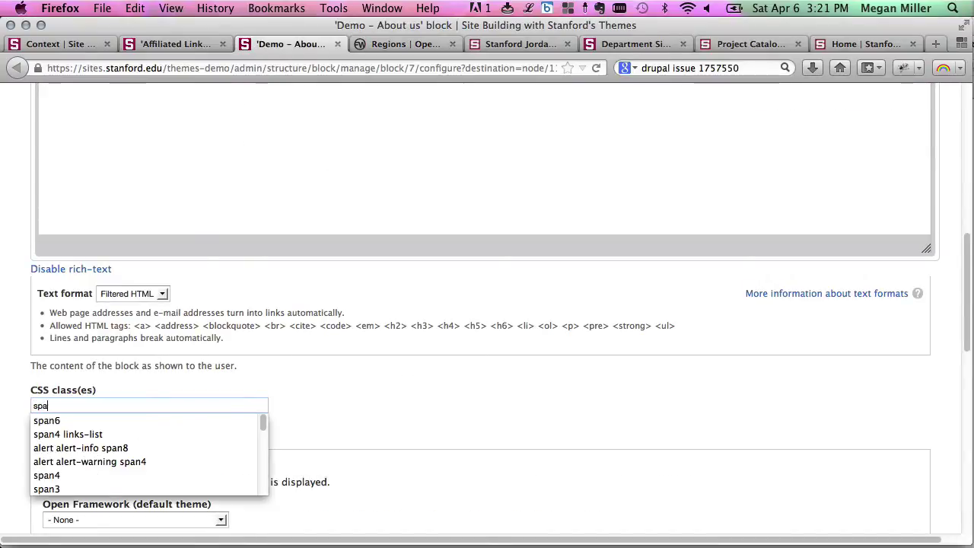
left_click(490, 364)
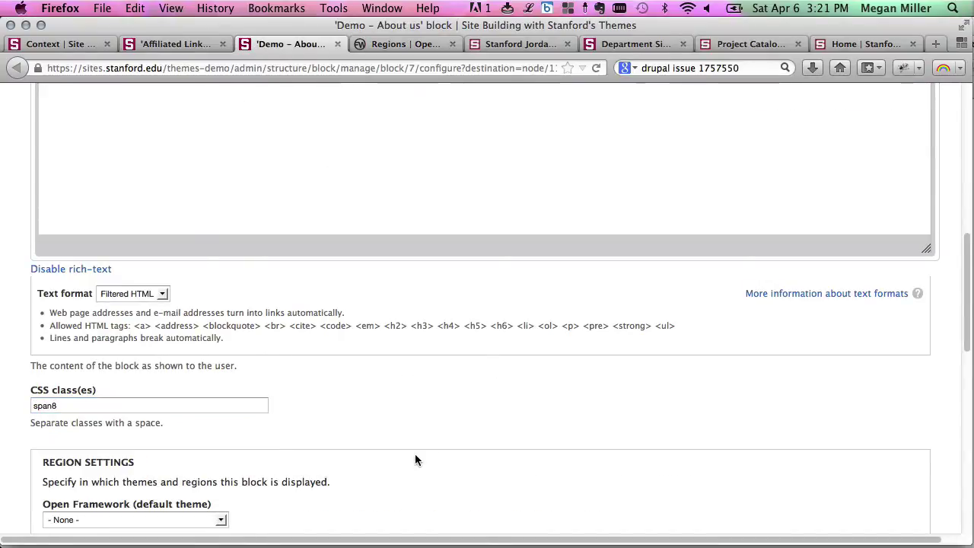
scroll(415, 456, "down", 10)
left_click(63, 469)
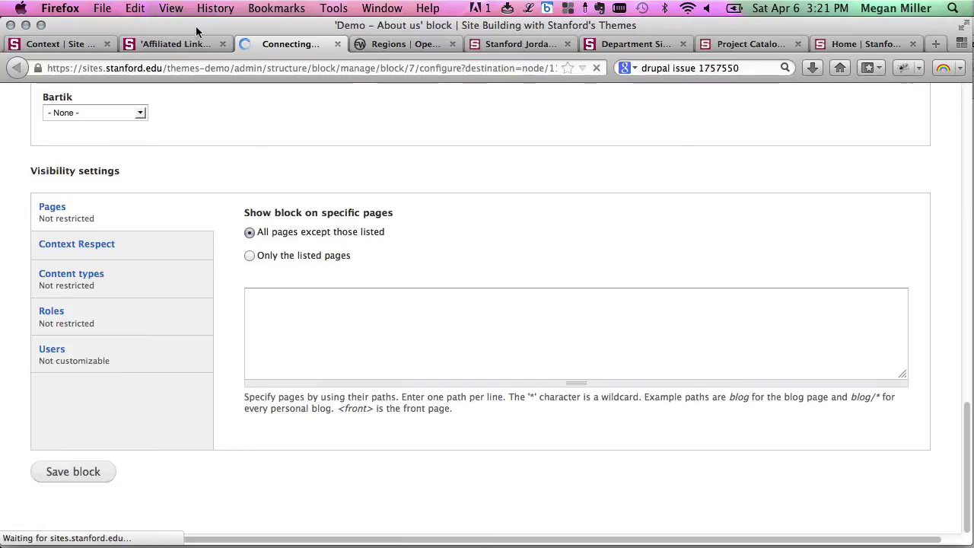
Step: Set the Affiliated Links block's CSS class to span4 and save the block
left_click(175, 44)
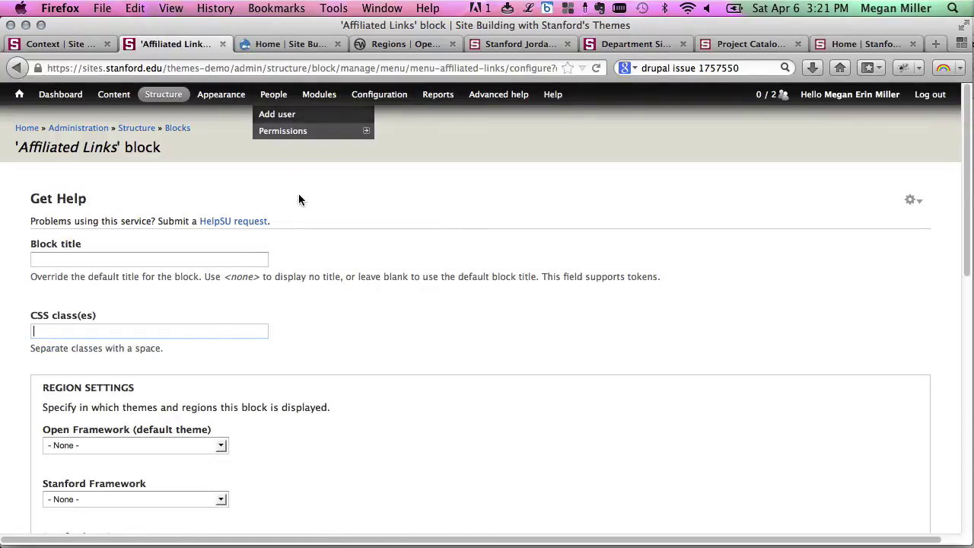
left_click(210, 328)
type("span4")
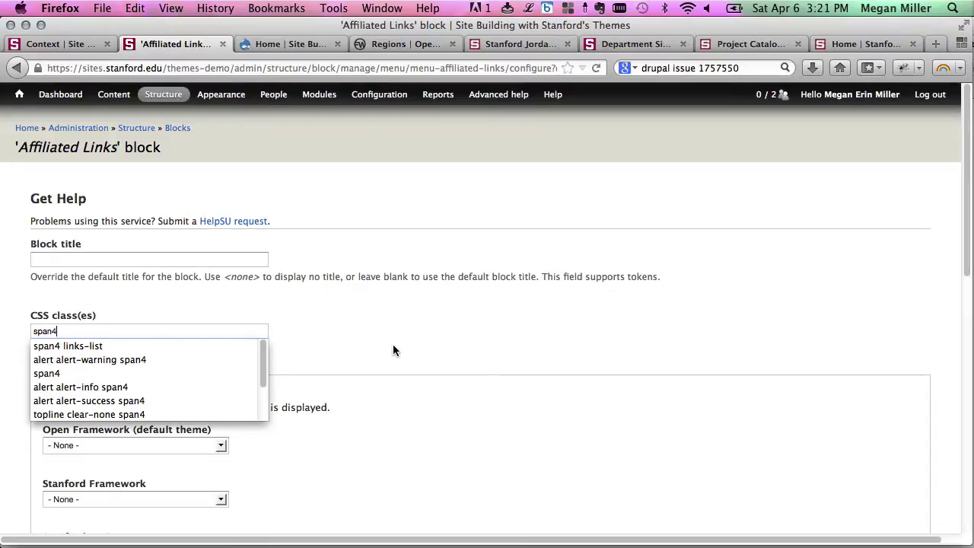
scroll(392, 350, "down", 10)
left_click(96, 472)
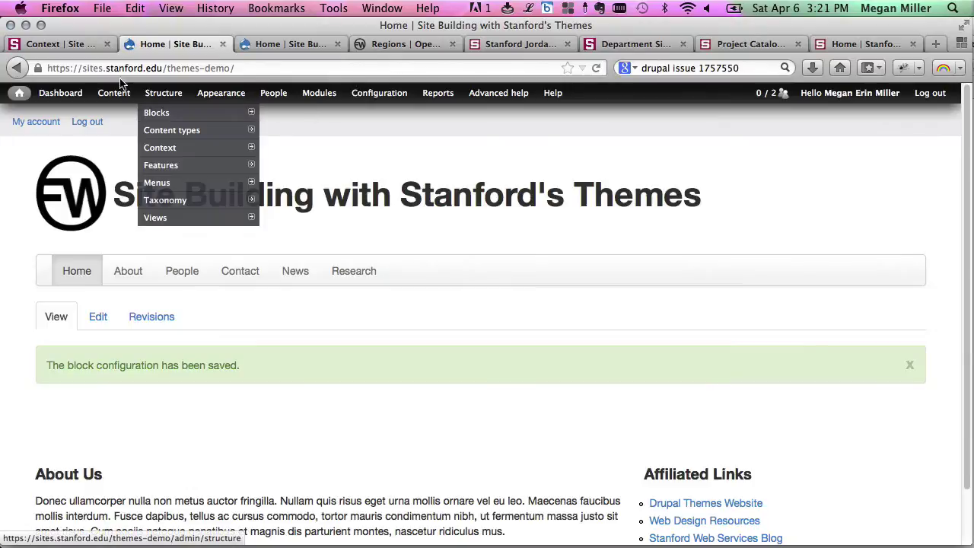
left_click(67, 44)
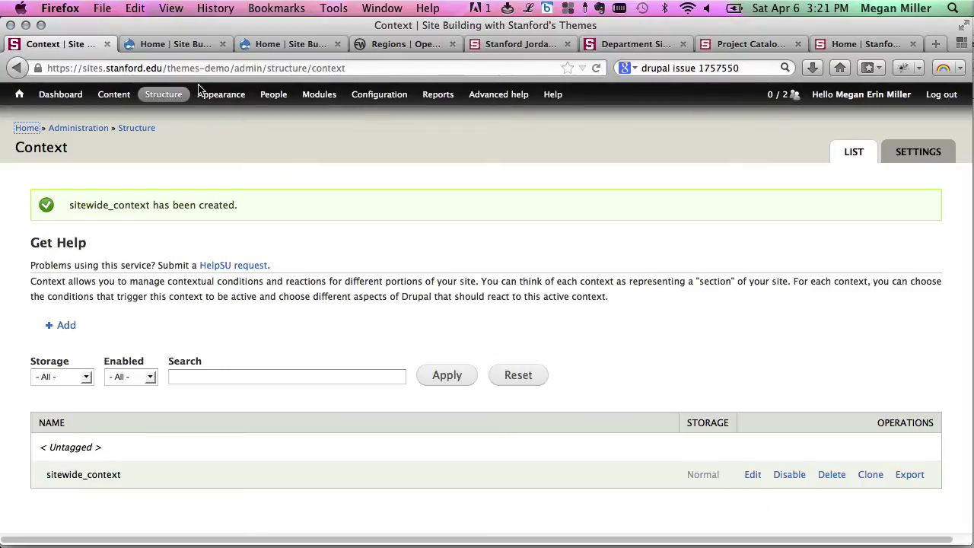
left_click(181, 45)
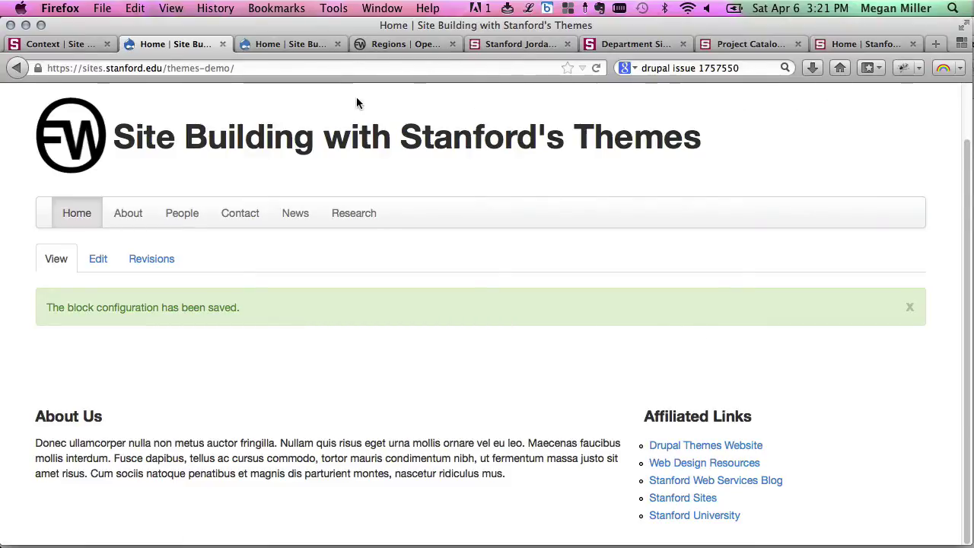
left_click(59, 46)
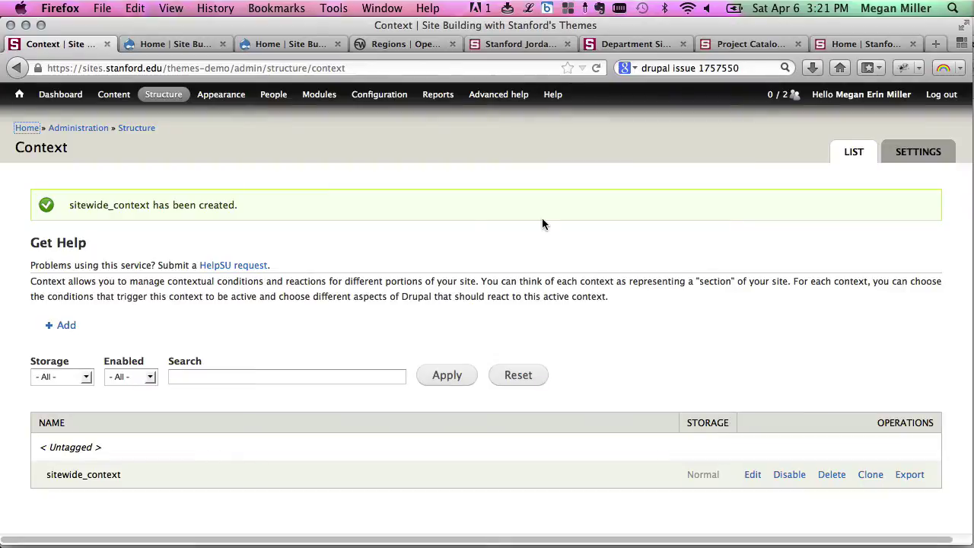
Step: Edit sitewide_context and locate the Search Box region in its Blocks reaction
left_click(750, 476)
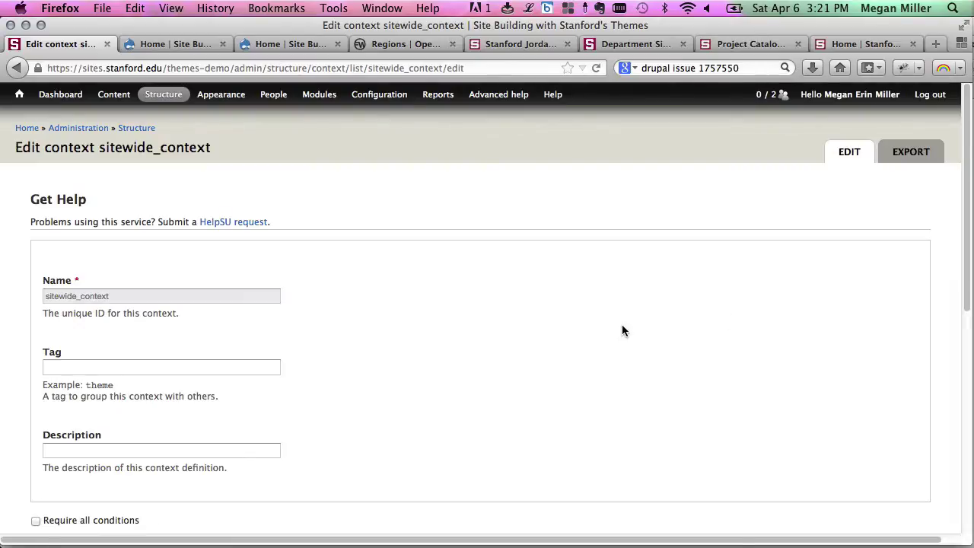
scroll(548, 300, "down", 3)
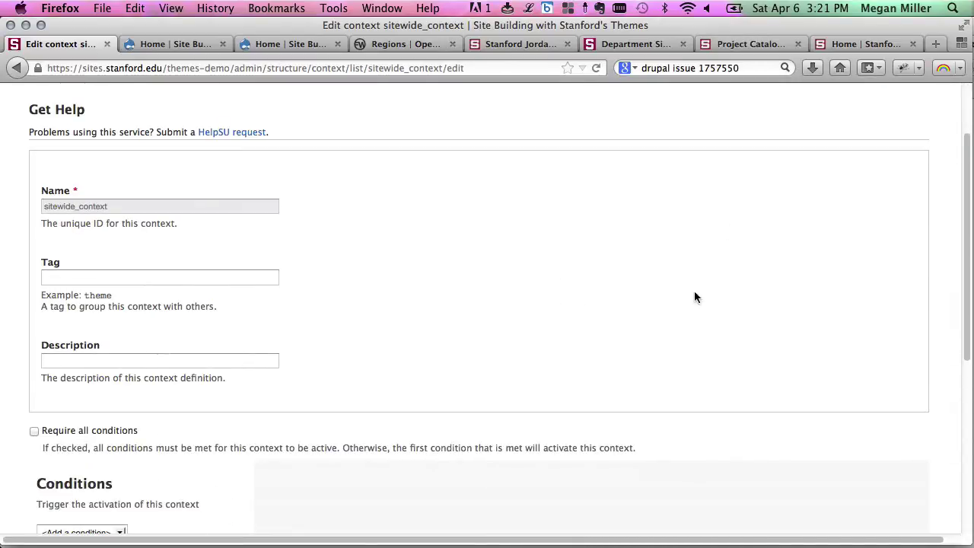
scroll(798, 312, "down", 7)
scroll(798, 313, "down", 5)
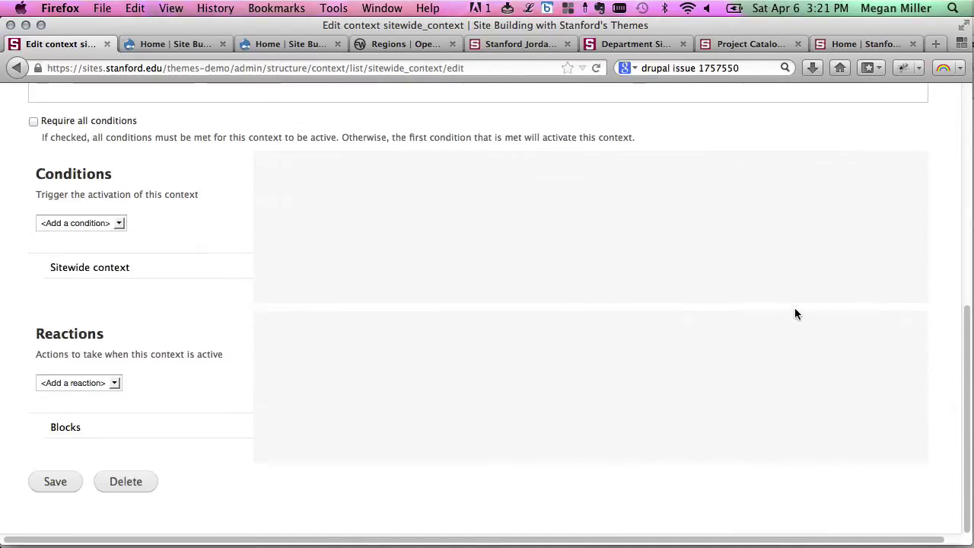
left_click(175, 428)
scroll(772, 422, "down", 7)
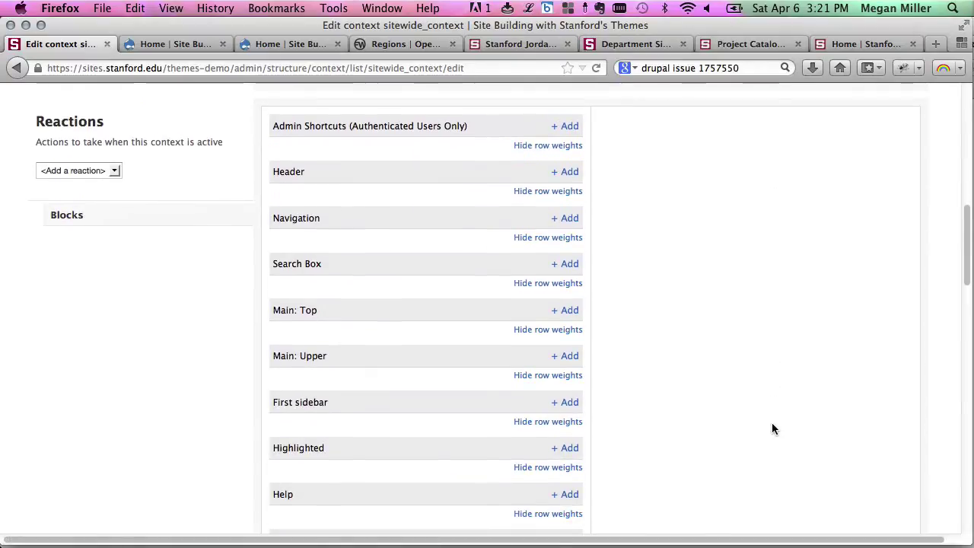
left_click_drag(321, 264, 260, 263)
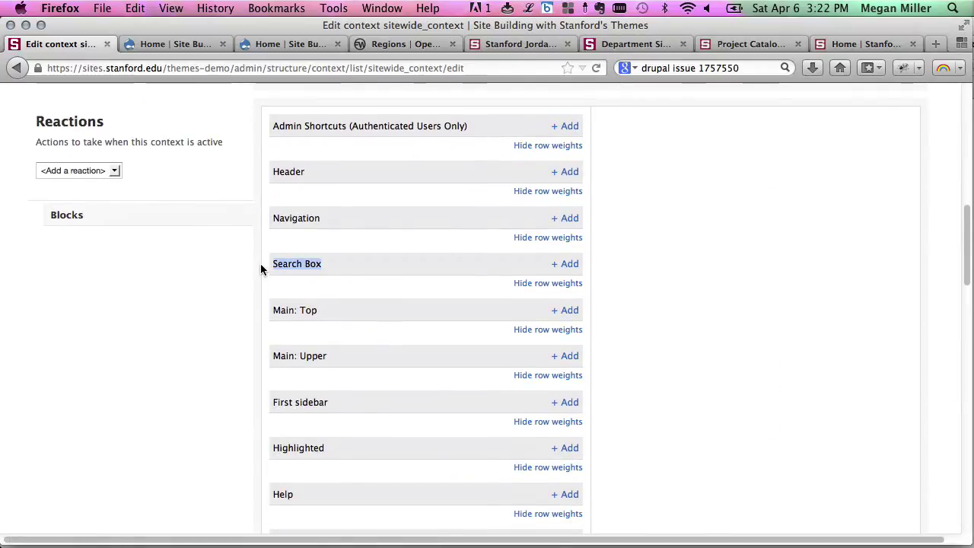
Step: Place the Search form block in the Search Box region and save sitewide_context
scroll(684, 276, "down", 10)
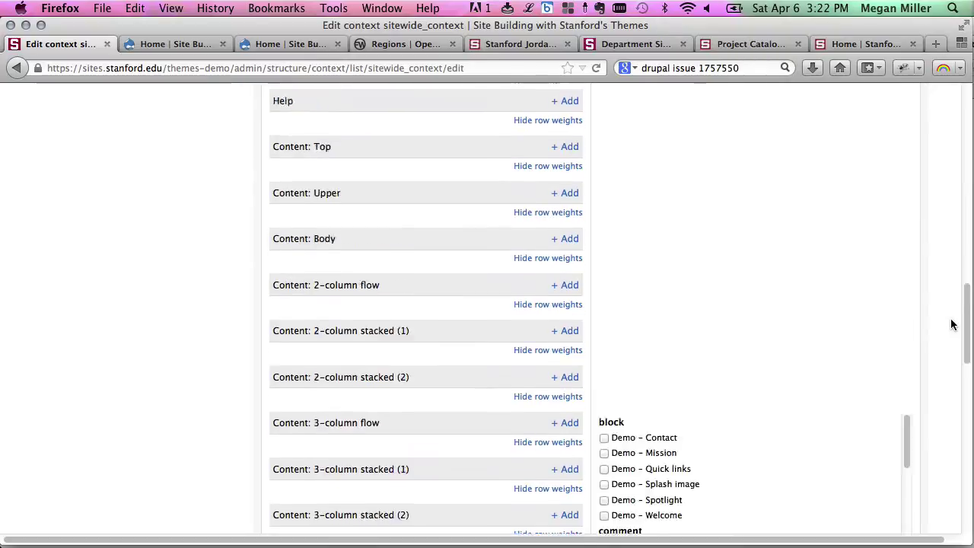
scroll(951, 324, "down", 2)
scroll(720, 289, "down", 4)
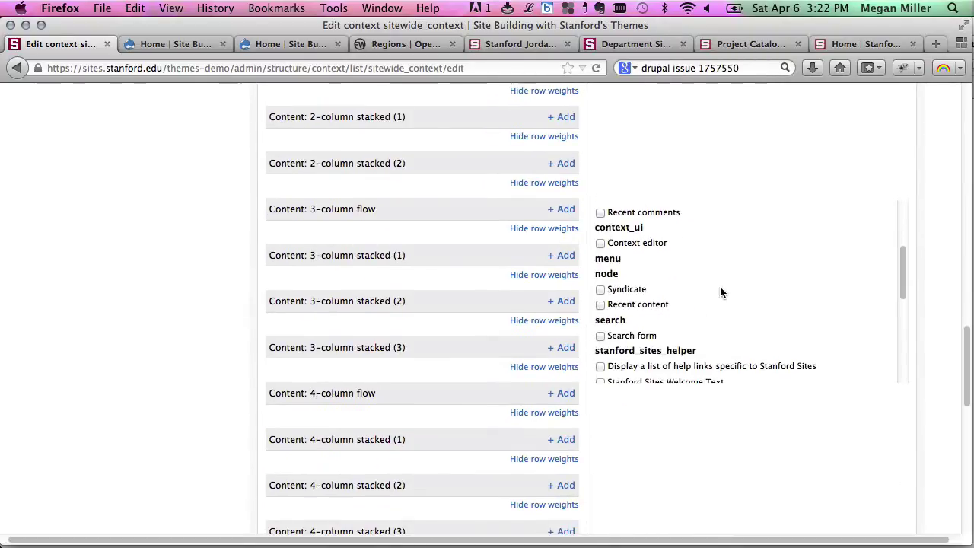
left_click(601, 325)
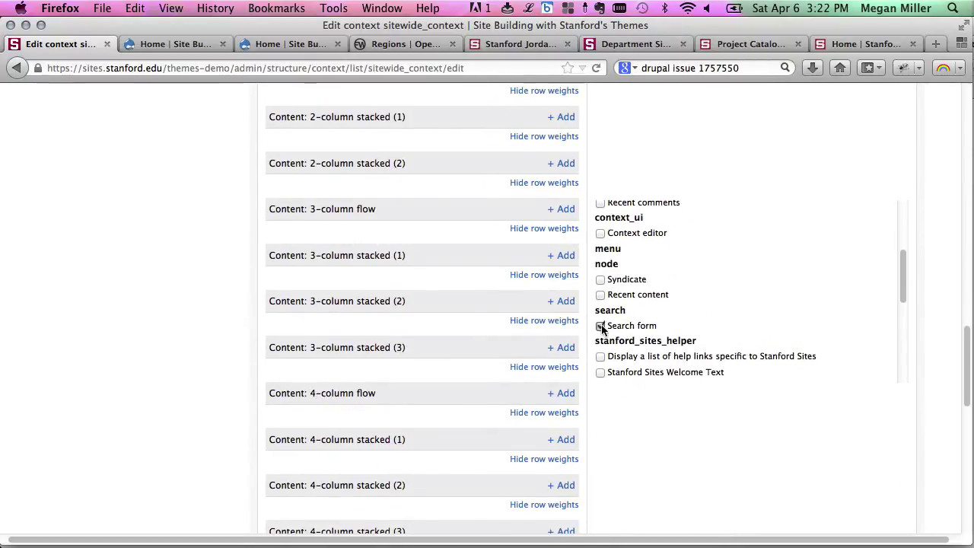
scroll(645, 326, "up", 2)
scroll(711, 93, "up", 5)
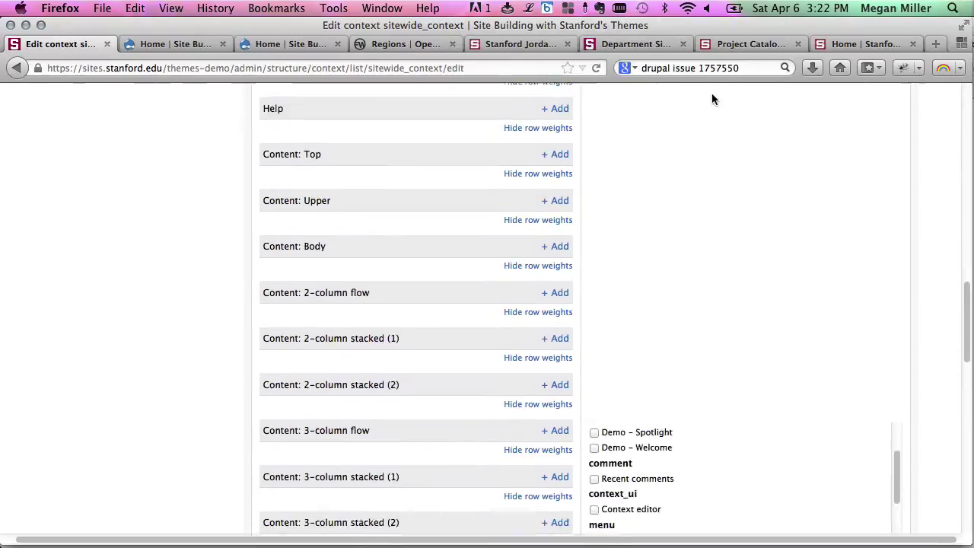
scroll(712, 92, "up", 3)
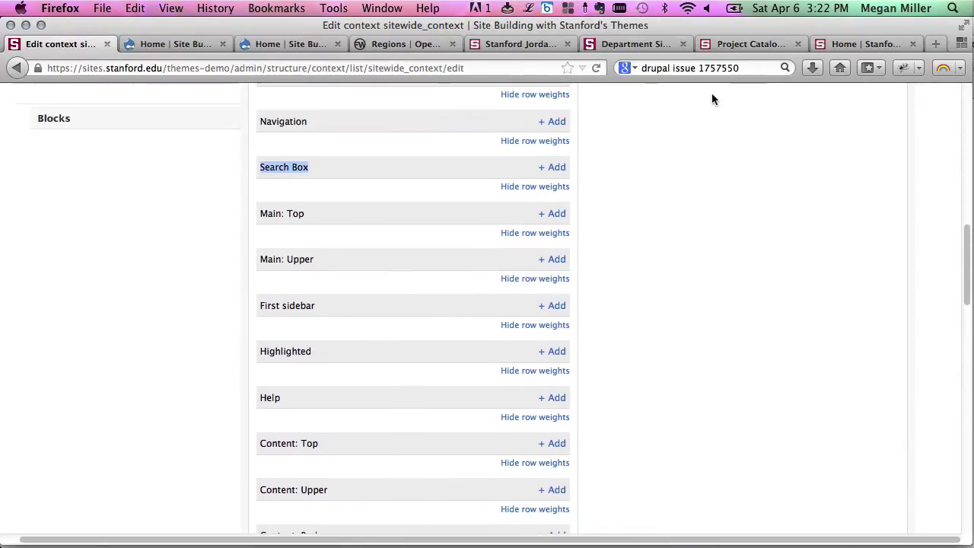
left_click(554, 169)
scroll(110, 280, "down", 10)
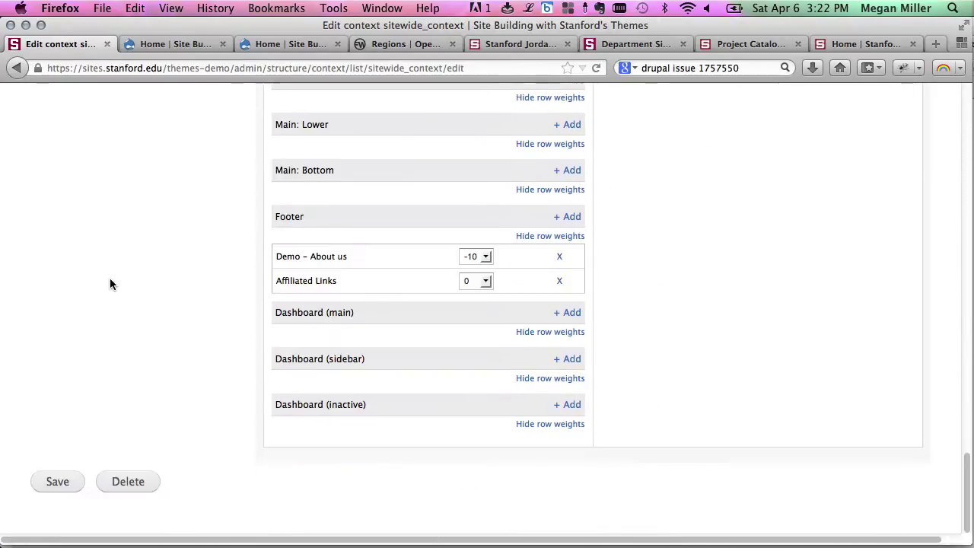
left_click(54, 484)
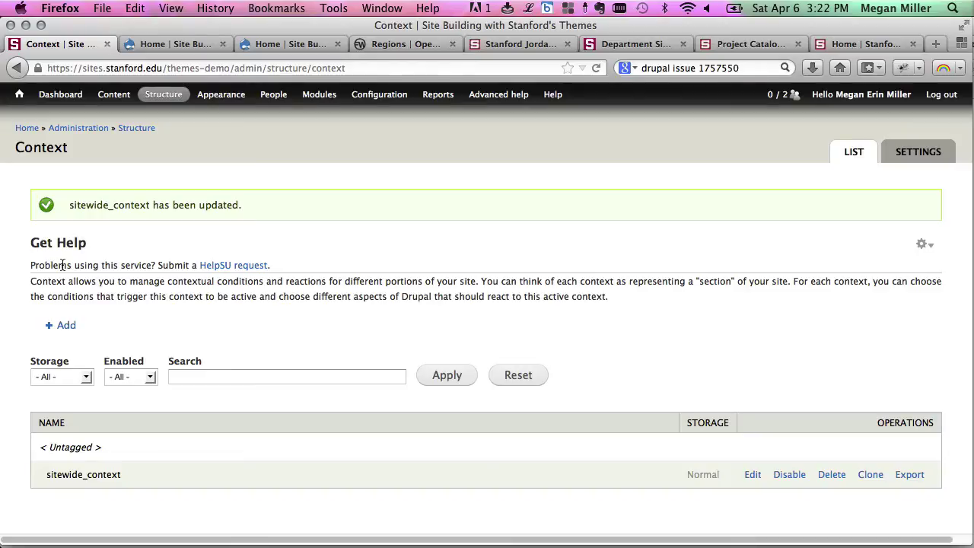
Step: Reload the demo home page to see the new blocks and search box, then return to the slide
left_click(169, 43)
key("super+r")
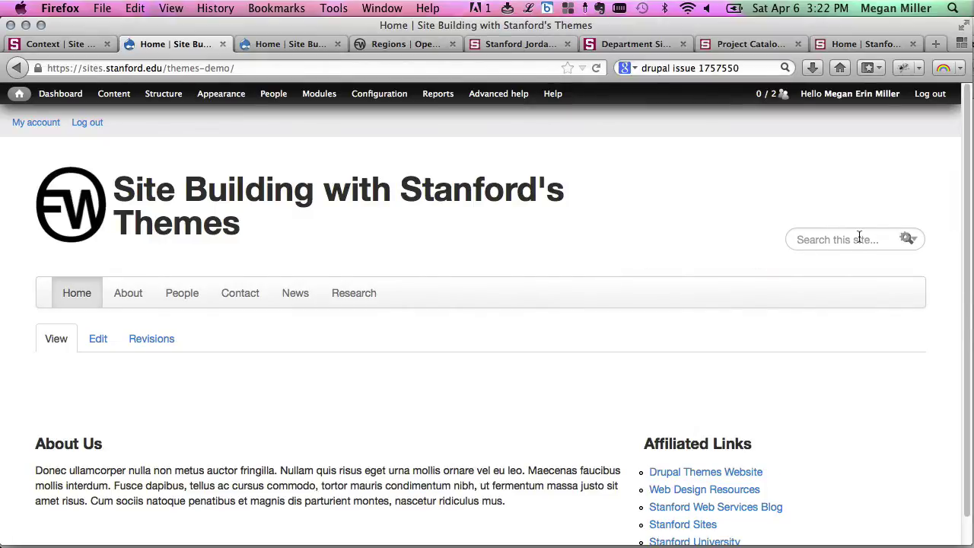
scroll(584, 342, "down", 1)
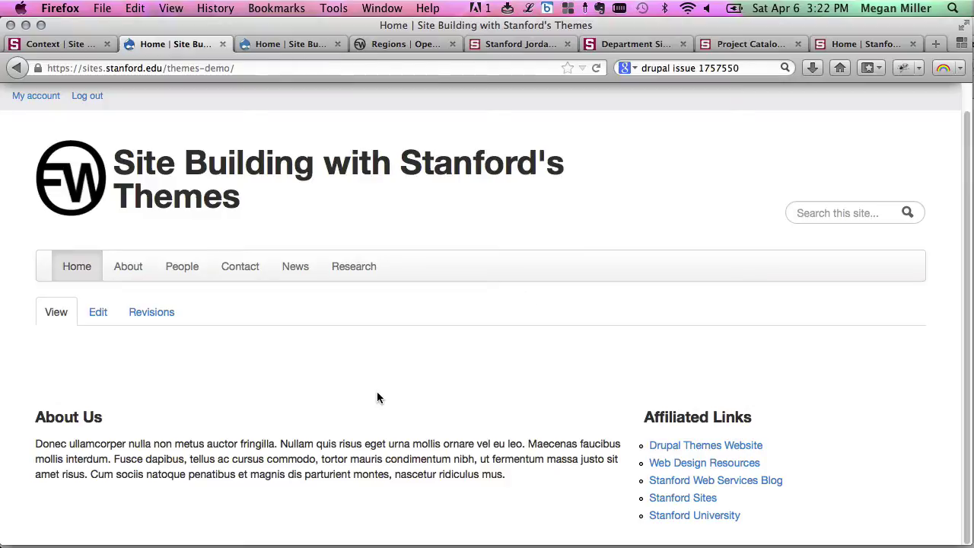
key("super+Tab")
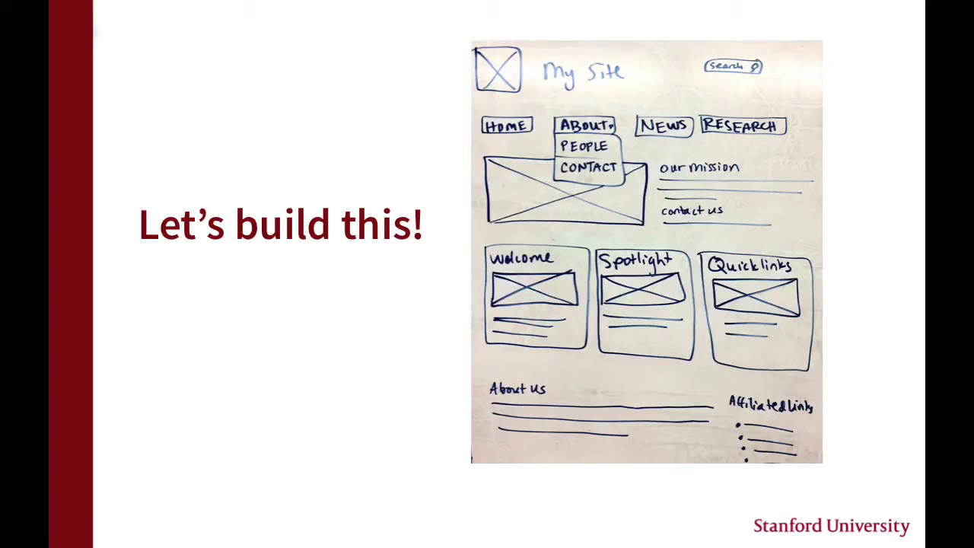
Step: Go back to Firefox's Context admin list and start adding a new context
key("super+Tab")
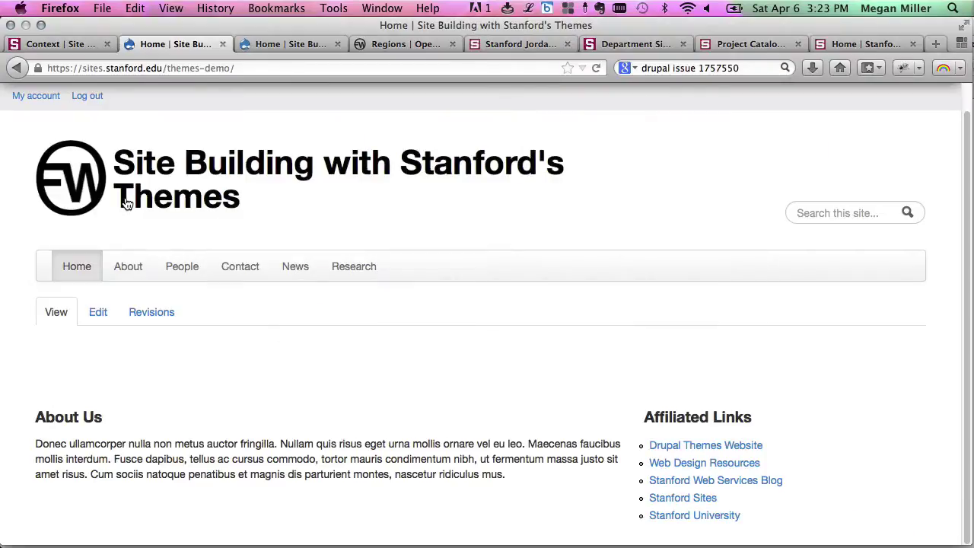
left_click(70, 42)
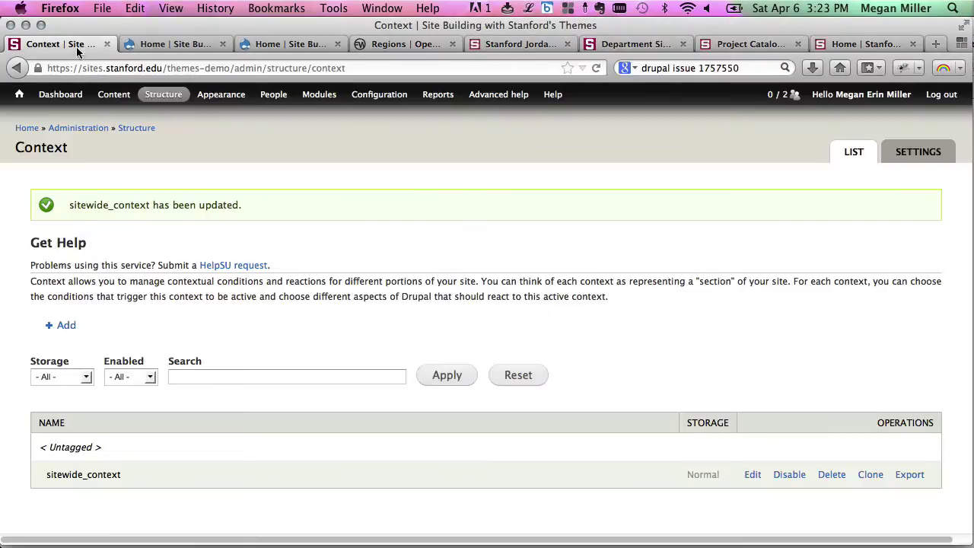
left_click(64, 326)
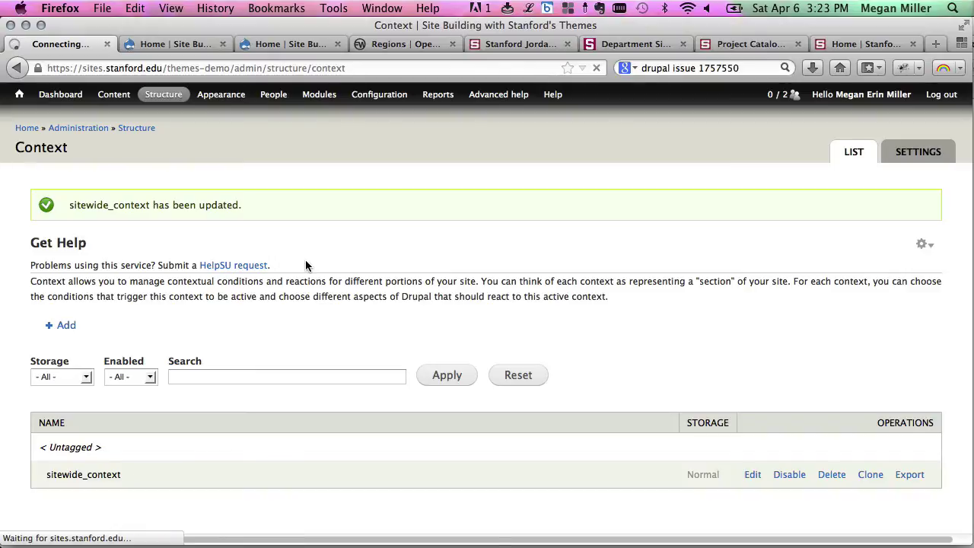
Step: Name the new context homepage_context
left_click(159, 293)
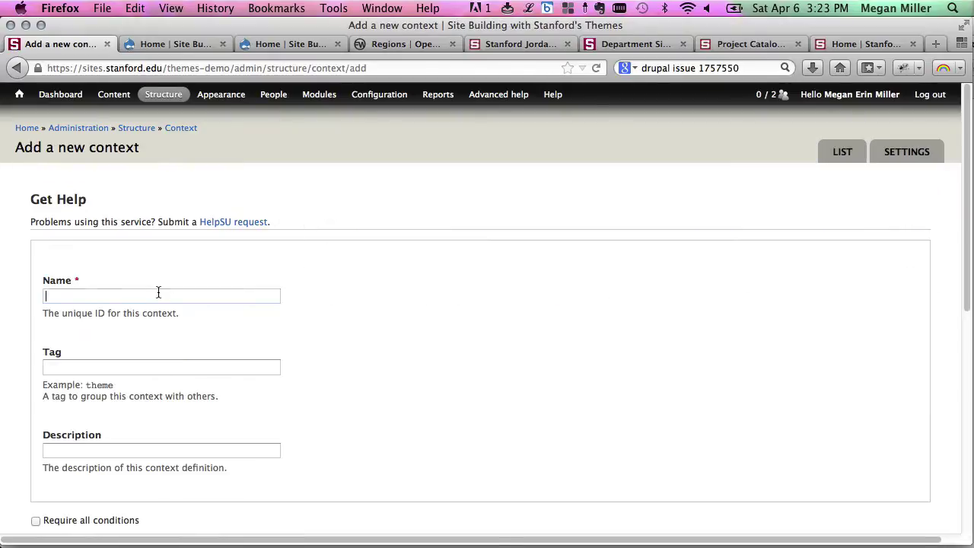
type("homepage")
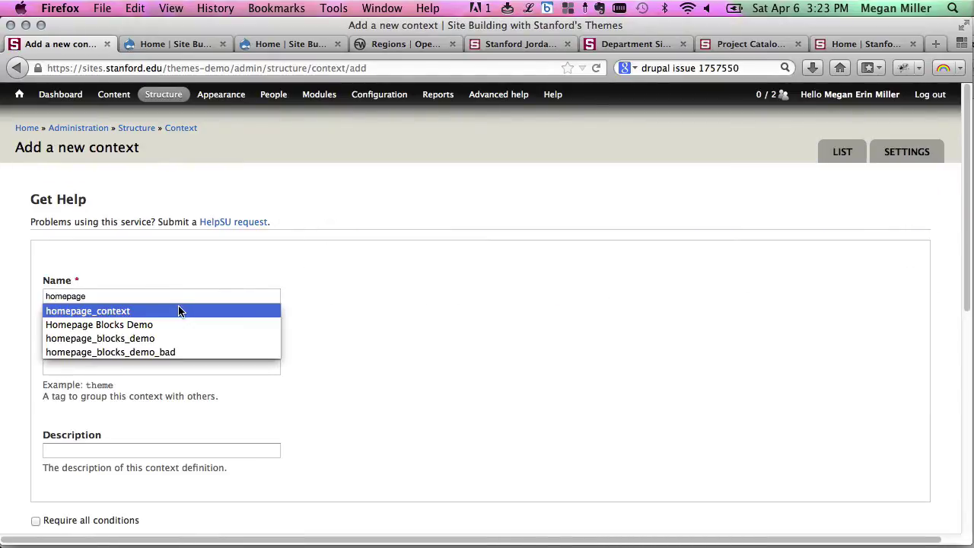
left_click(180, 308)
Step: Add a Path condition with <front> so the context applies on the front page
scroll(509, 405, "down", 5)
left_click(114, 399)
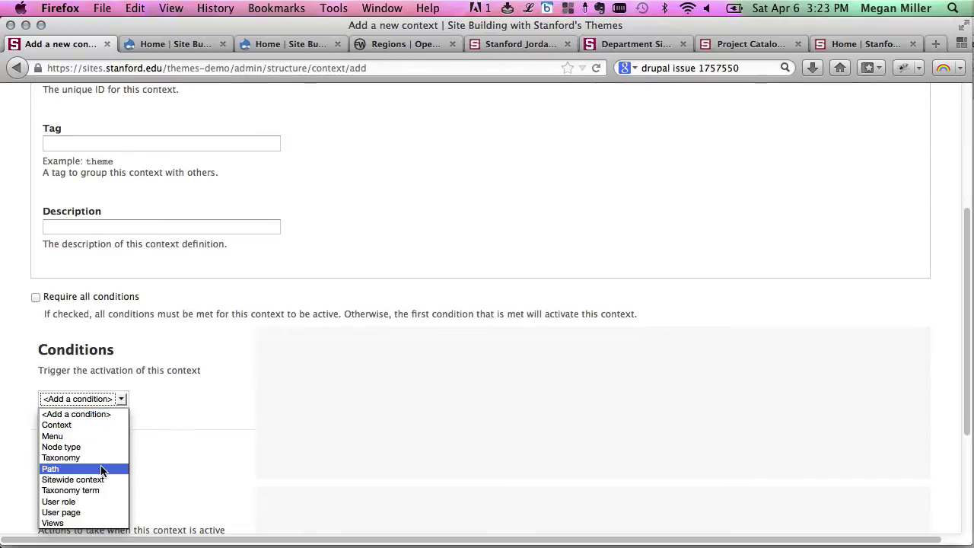
left_click(50, 469)
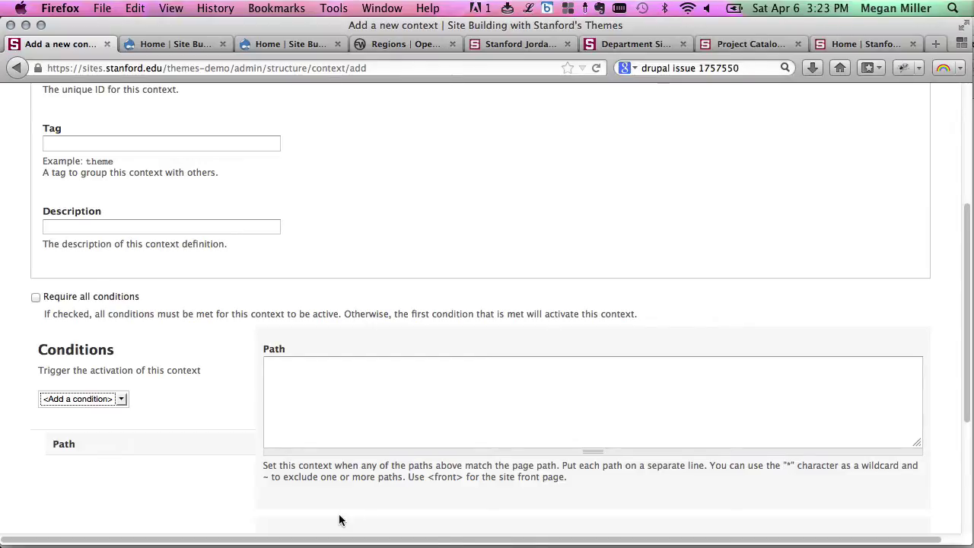
left_click_drag(271, 476, 256, 478)
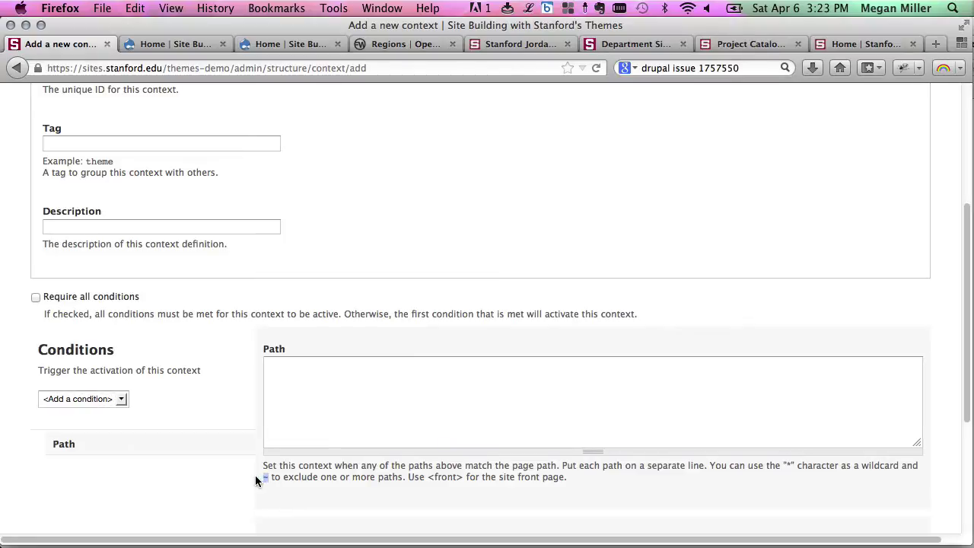
left_click(327, 414)
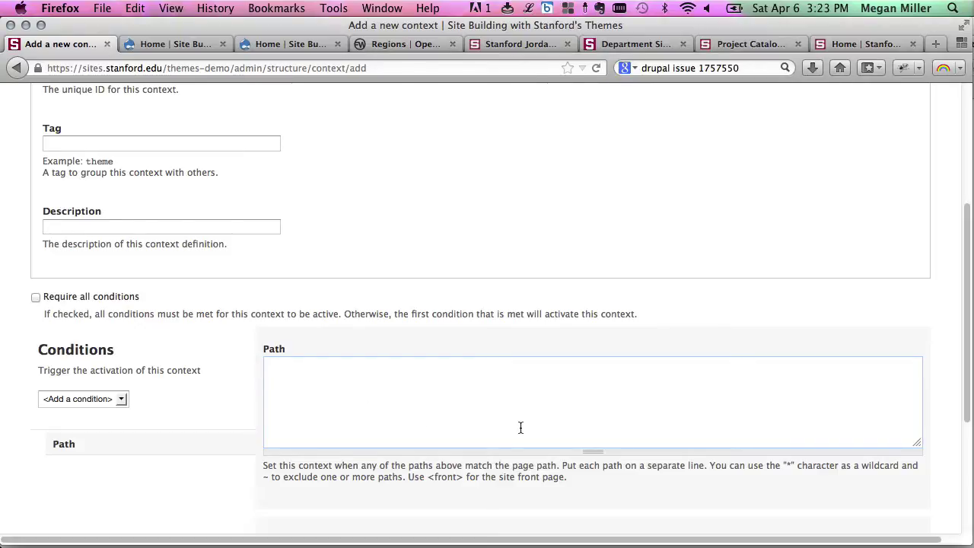
type("<front>")
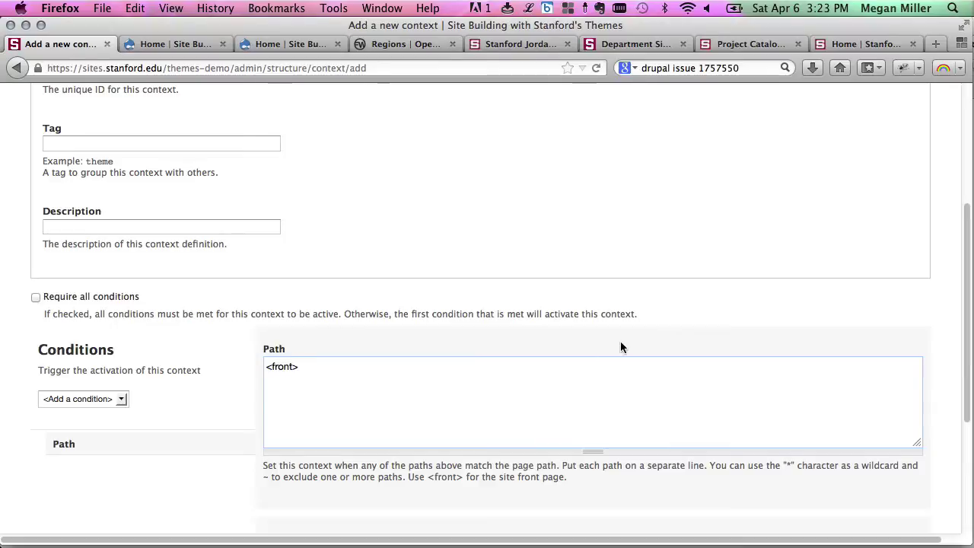
scroll(620, 347, "down", 3)
scroll(261, 384, "down", 2)
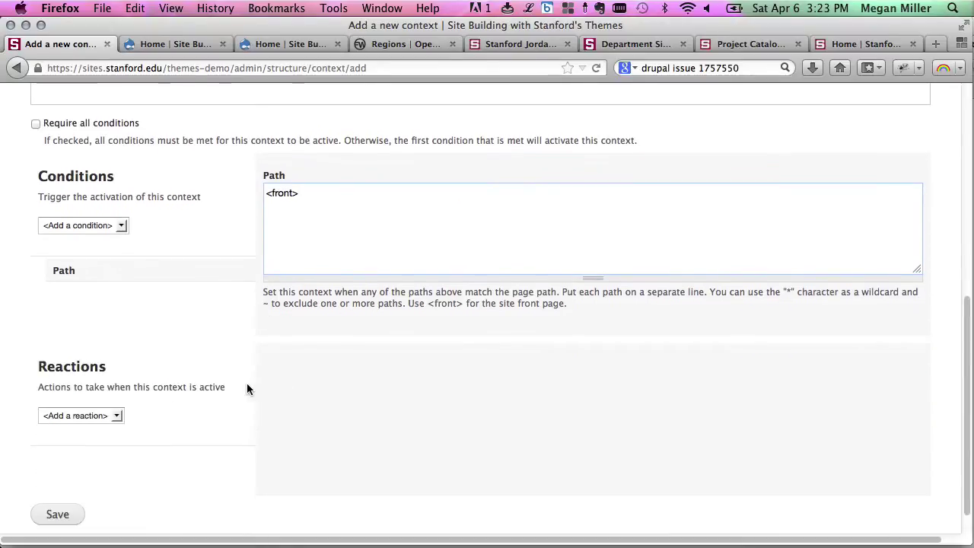
Step: Add a Blocks reaction to the homepage_context
left_click(94, 419)
left_click(94, 439)
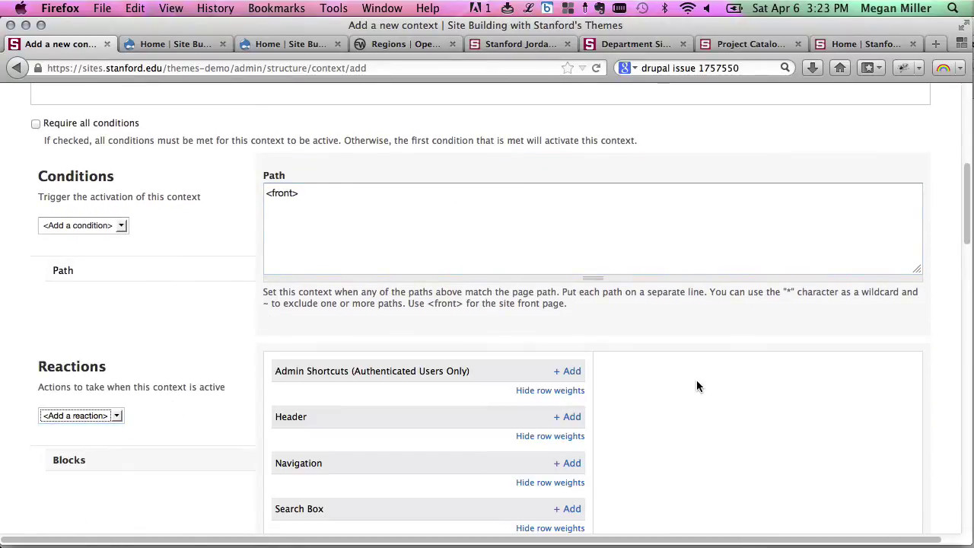
scroll(696, 380, "down", 5)
scroll(865, 376, "down", 7)
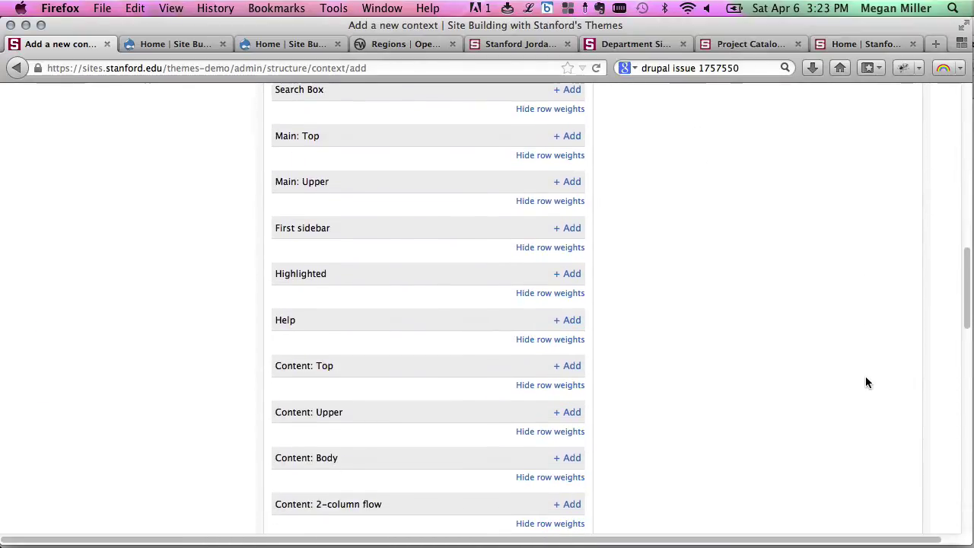
scroll(865, 377, "down", 6)
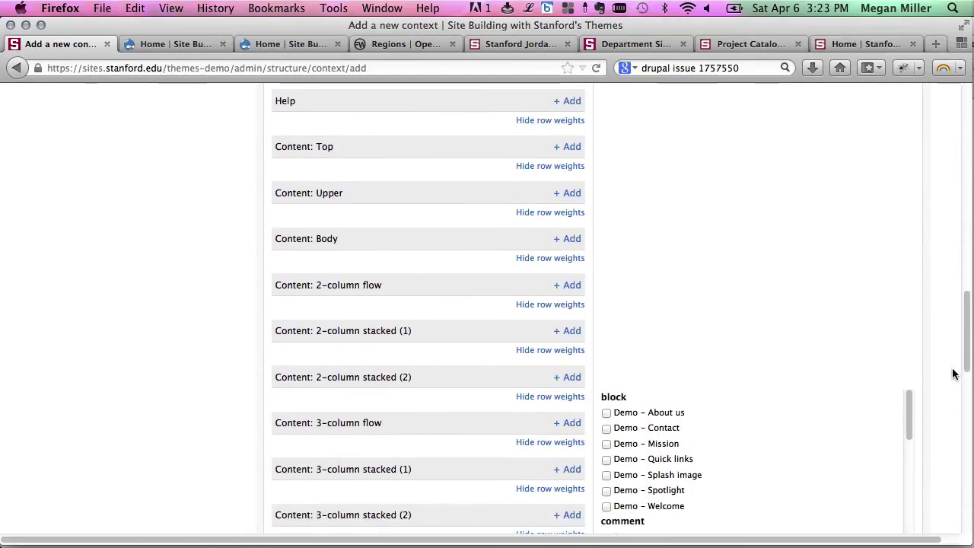
scroll(952, 373, "down", 3)
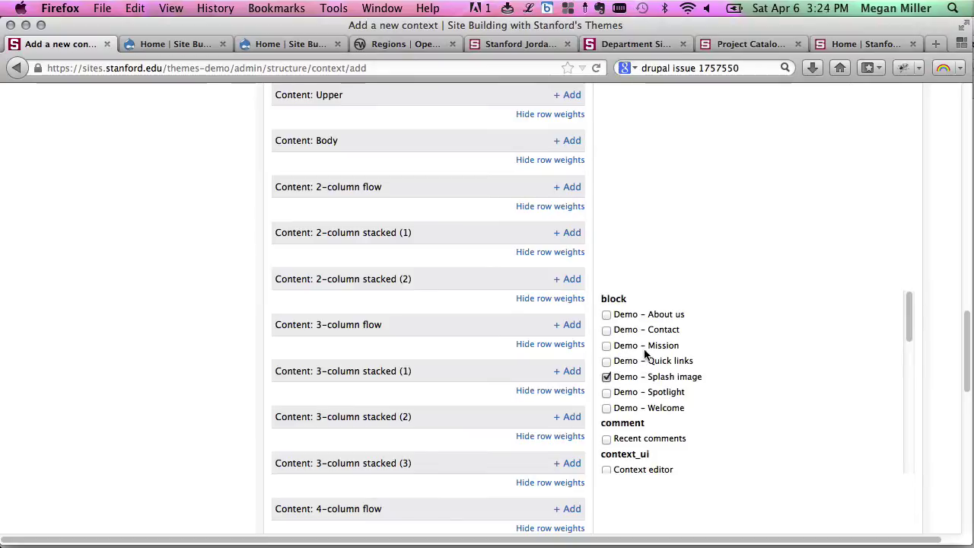
scroll(826, 179, "up", 3)
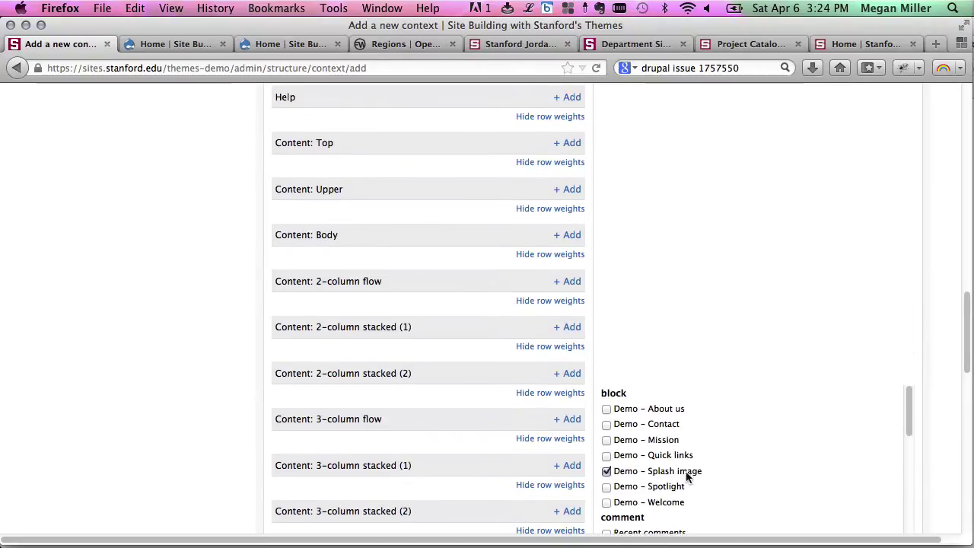
scroll(760, 232, "up", 3)
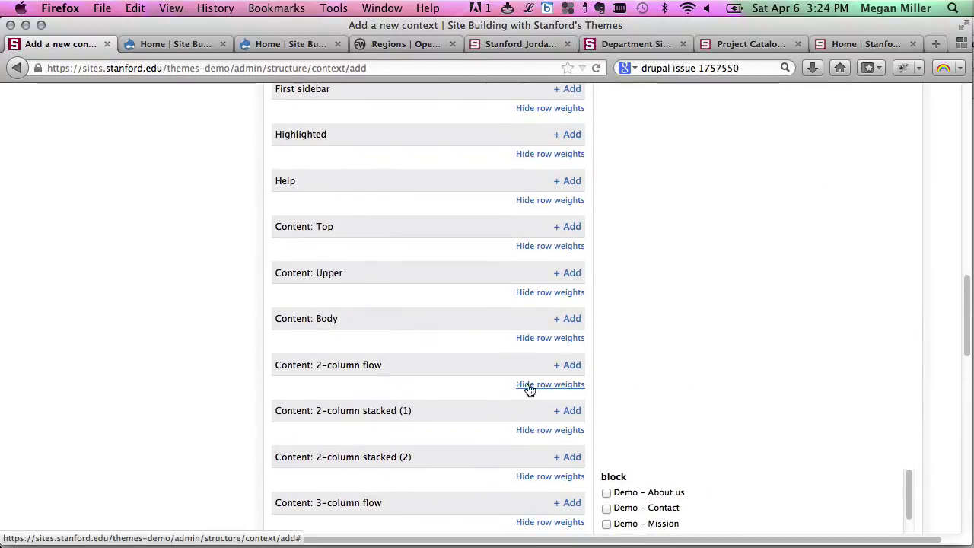
scroll(384, 407, "down", 2)
Step: Place Demo – Splash image in Content: 2-column stacked (1), then view the Open Framework Regions reference
left_click(569, 335)
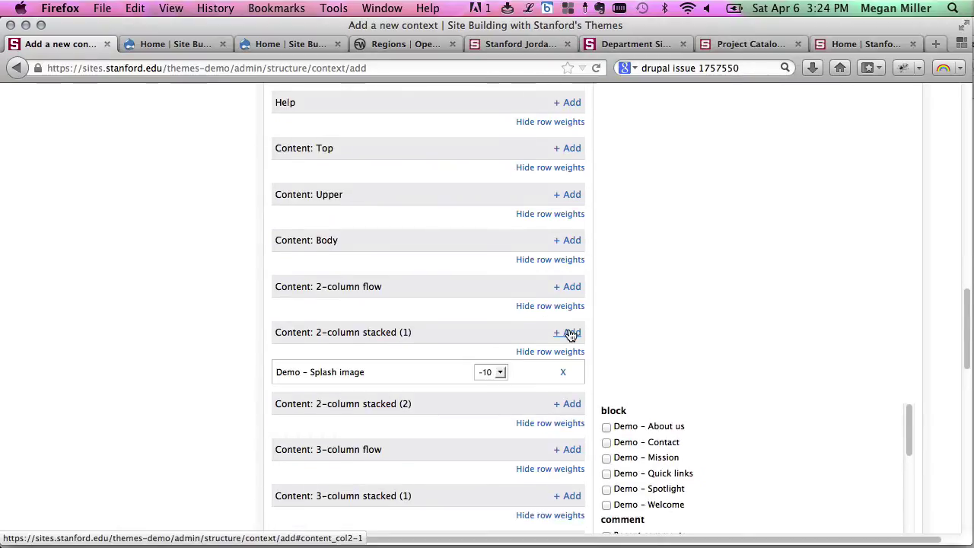
scroll(717, 312, "down", 4)
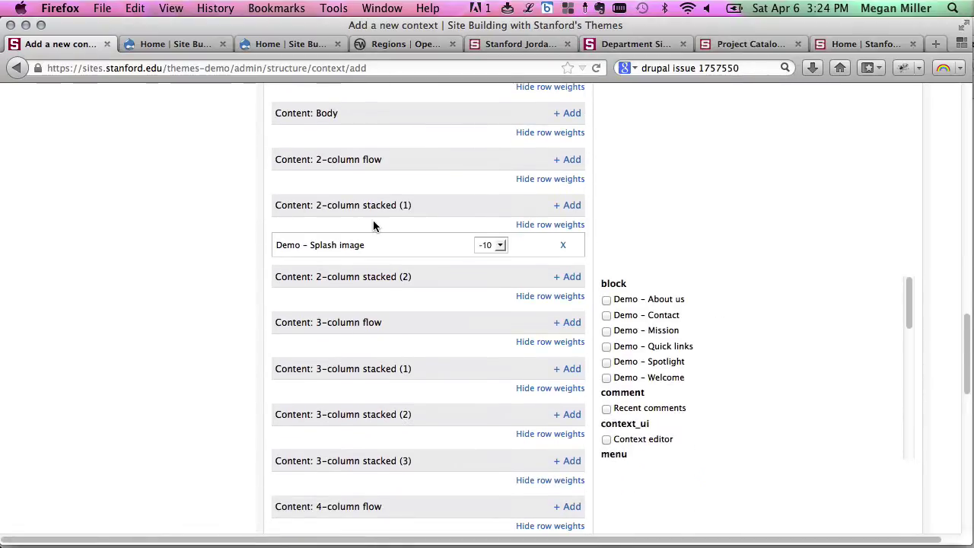
left_click(392, 43)
scroll(717, 312, "down", 7)
Step: Add Demo – Contact and Demo – Mission to Content: 2-column stacked (2), with Contact at weight -2
scroll(717, 312, "down", 10)
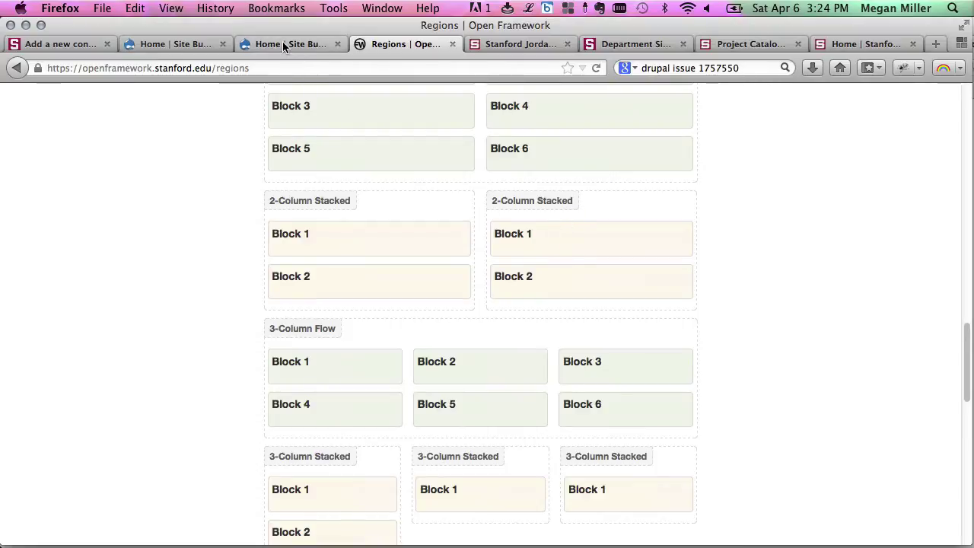
left_click(79, 43)
scroll(795, 284, "down", 2)
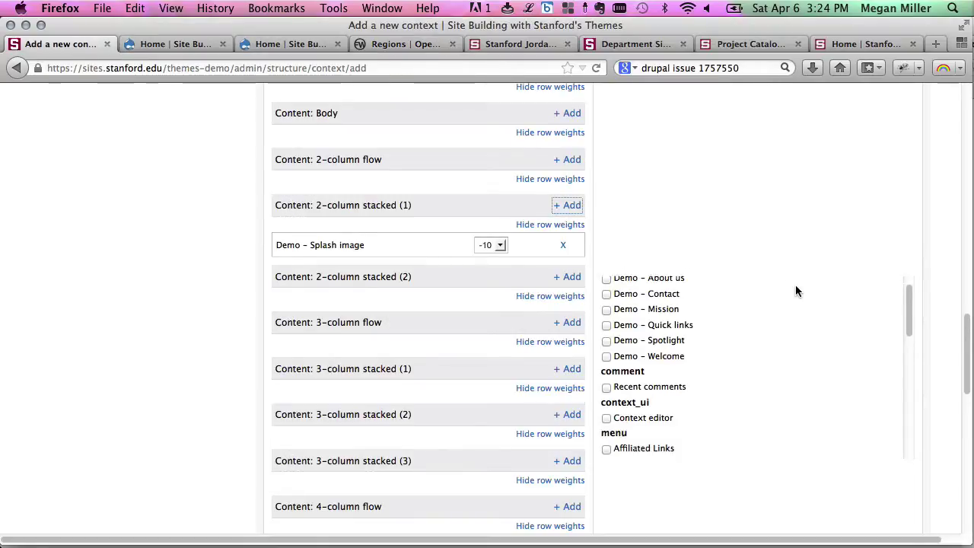
scroll(795, 327, "up", 2)
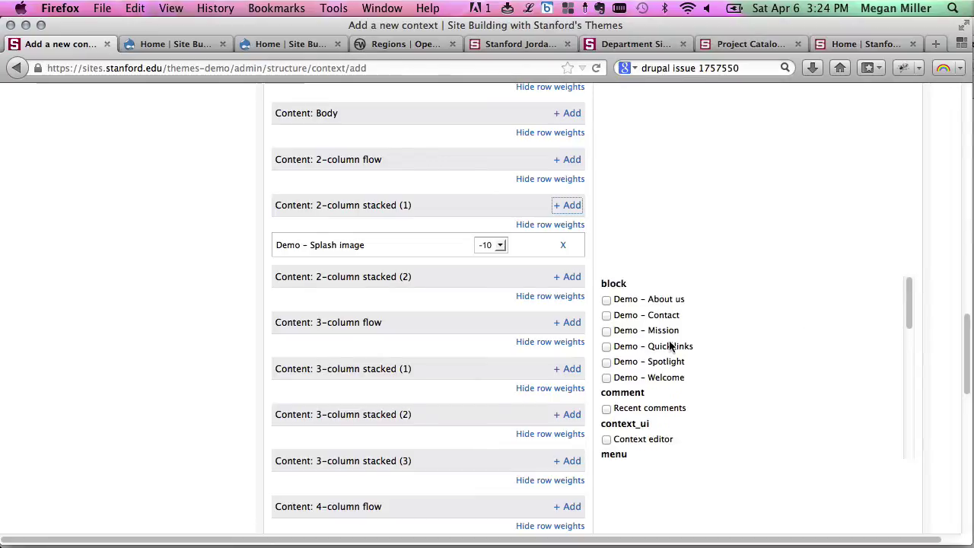
left_click(607, 332)
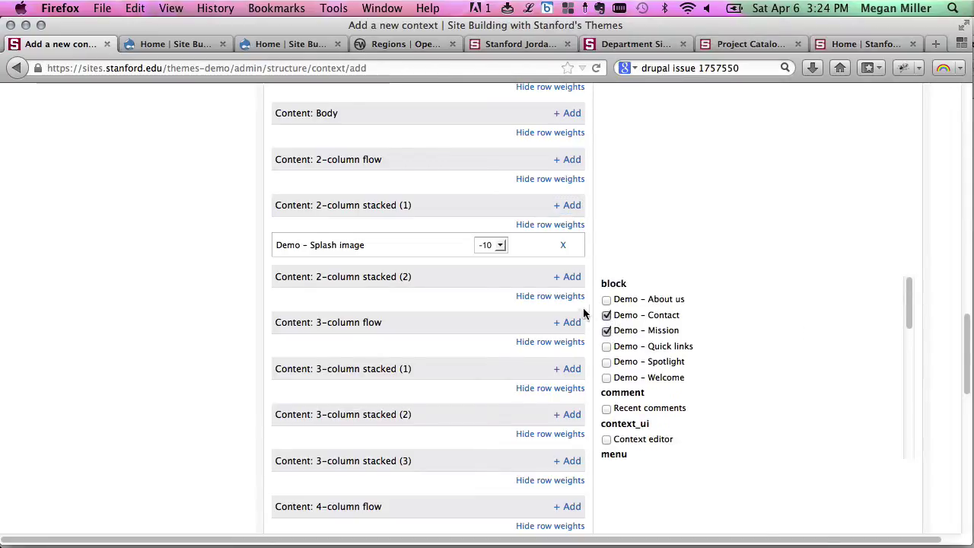
left_click(569, 277)
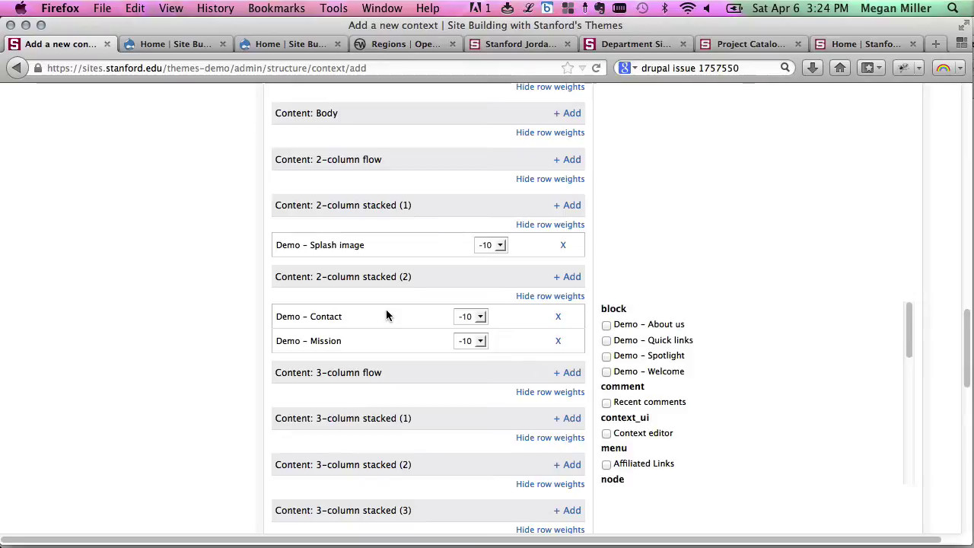
left_click(479, 319)
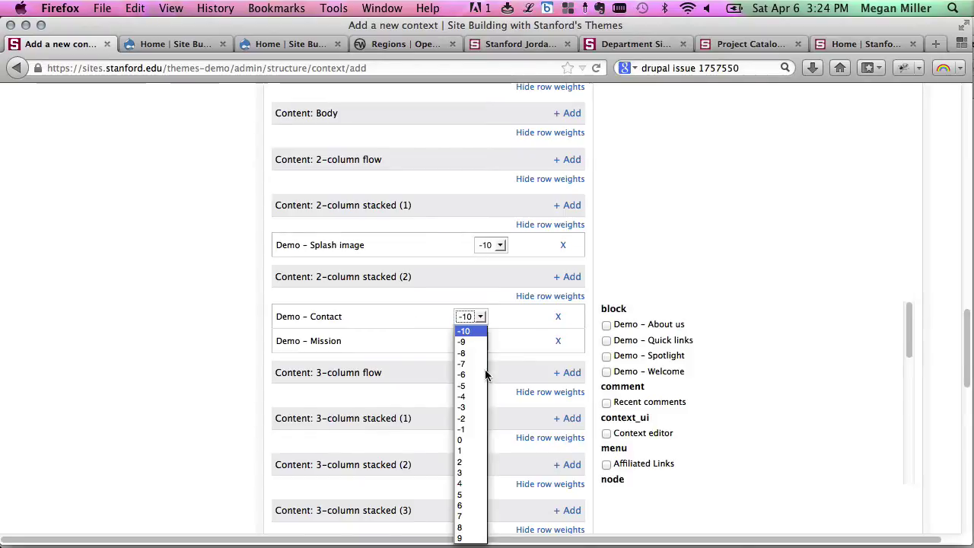
left_click(466, 411)
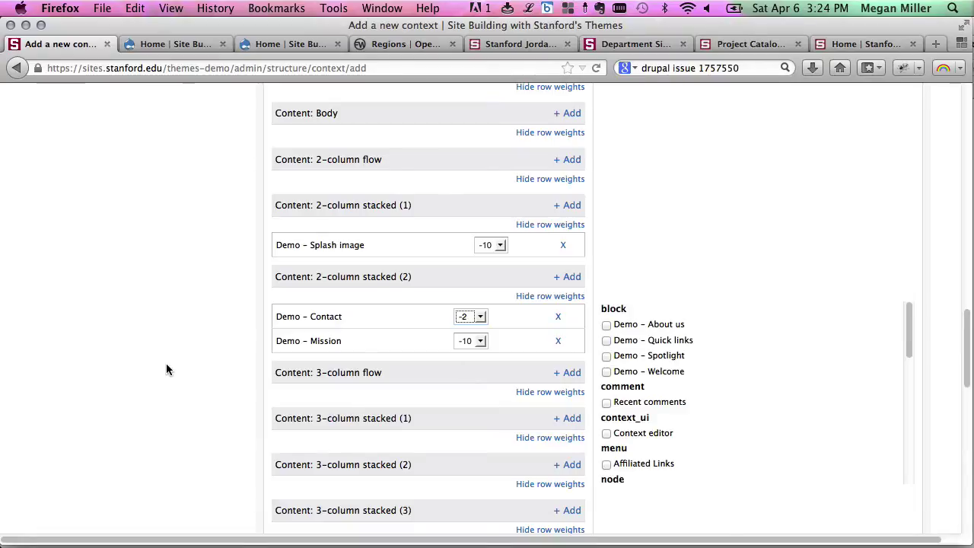
scroll(166, 363, "down", 2)
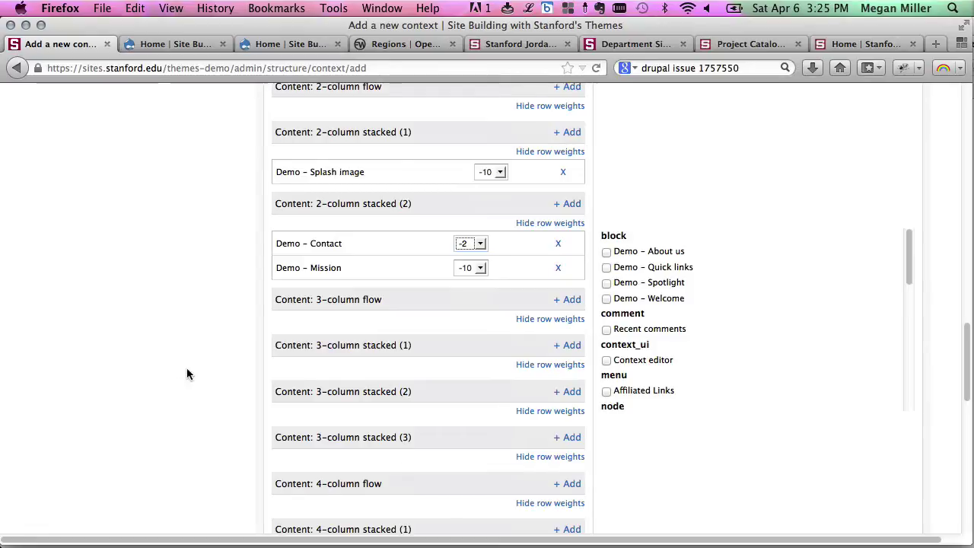
Step: Add the Demo – Welcome, Spotlight and Quick links blocks to Content: 3-column flow
left_click(607, 299)
left_click(606, 283)
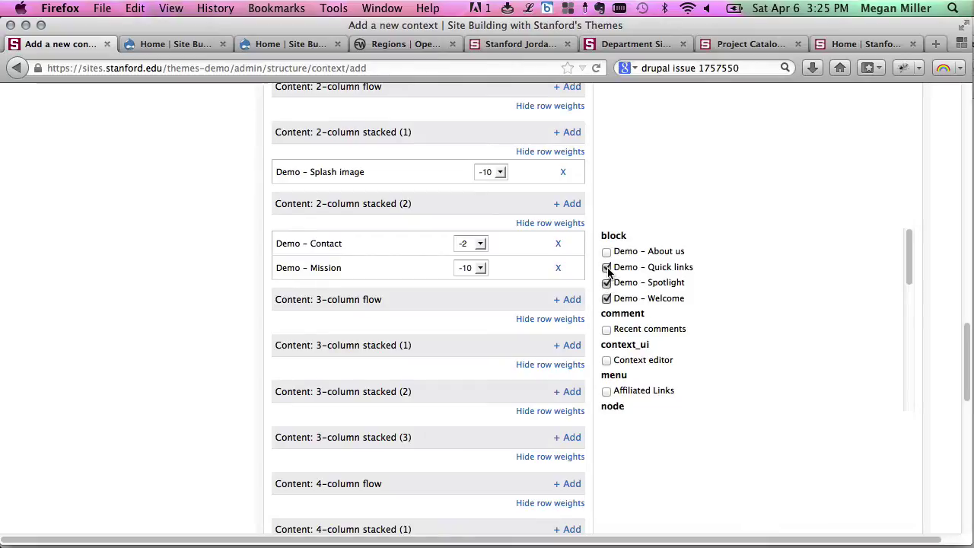
scroll(435, 390, "down", 1)
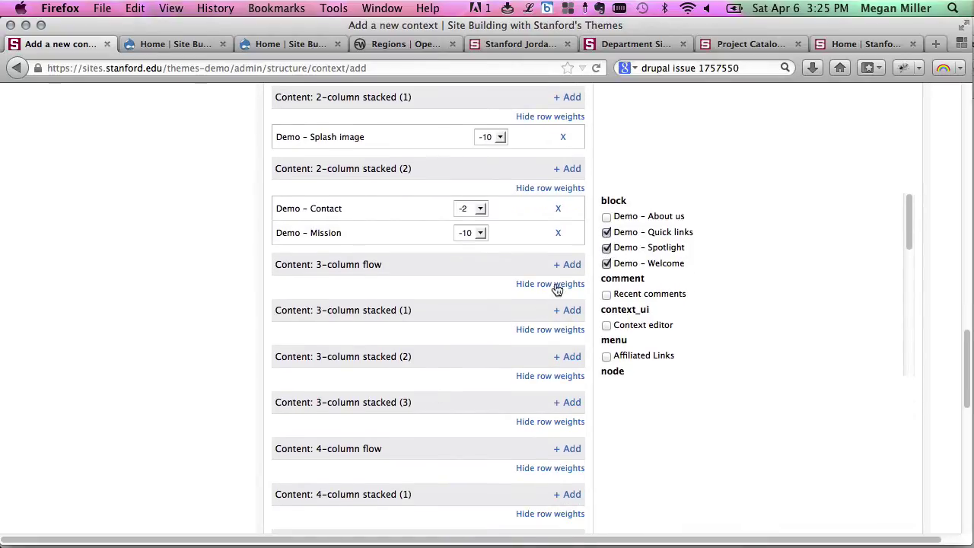
left_click(571, 266)
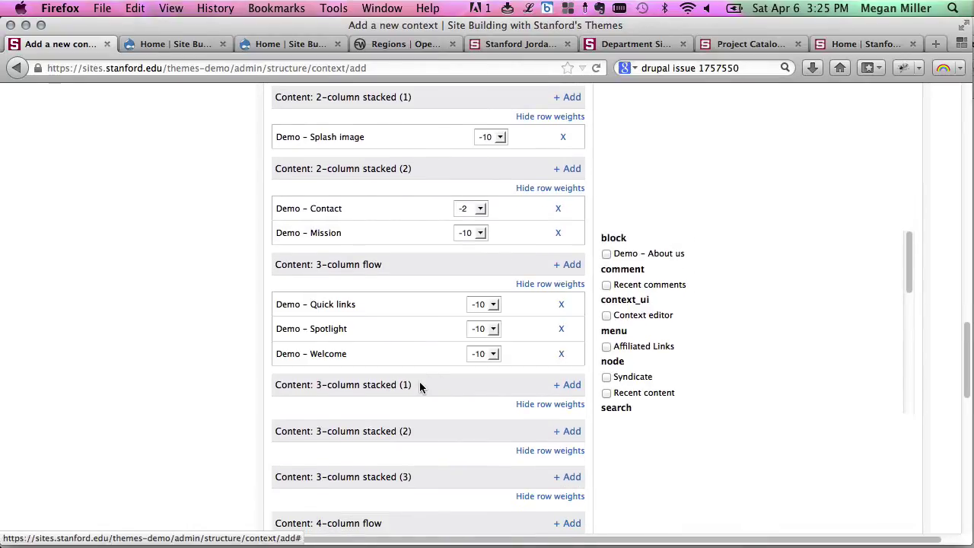
Step: Order the blocks Welcome, Spotlight, Quick links and save the context
left_click(534, 286)
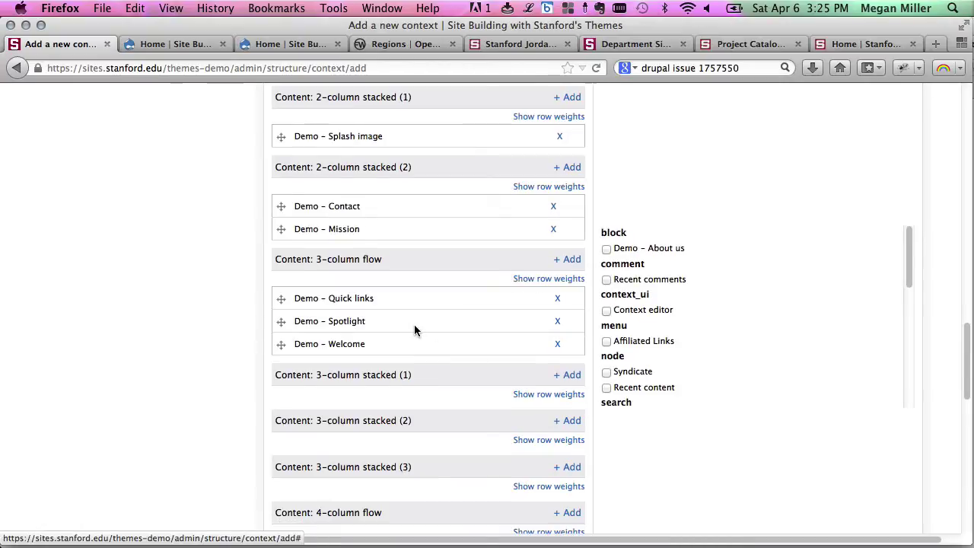
left_click_drag(281, 344, 279, 289)
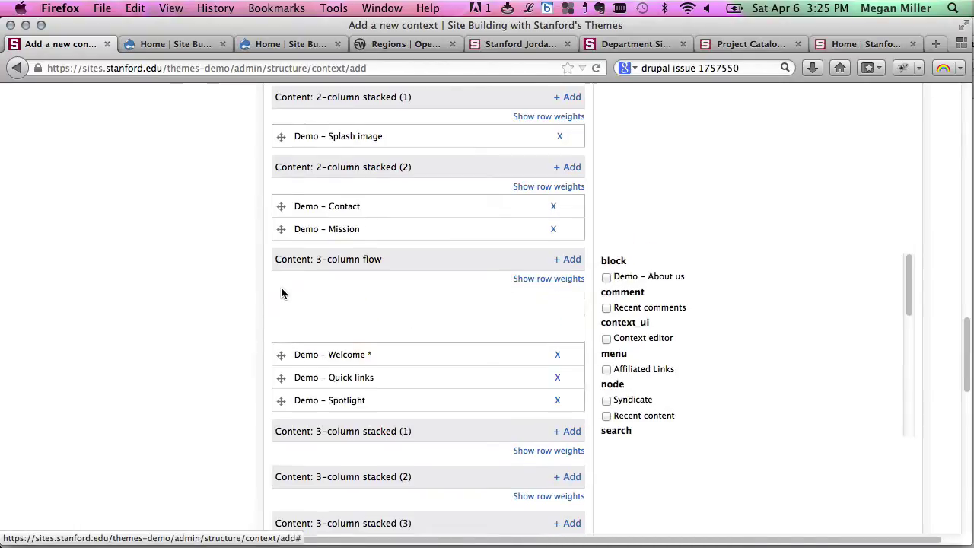
left_click_drag(281, 378, 282, 399)
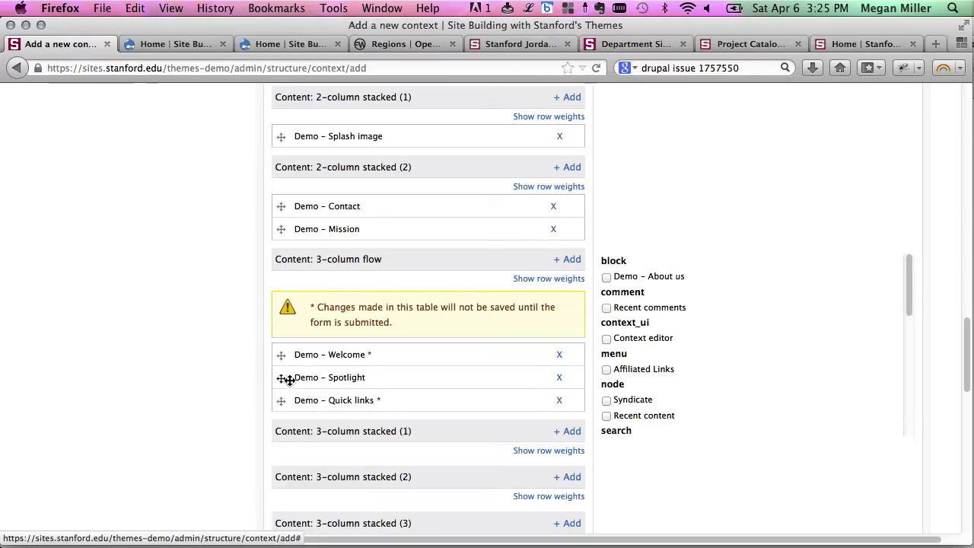
left_click(551, 279)
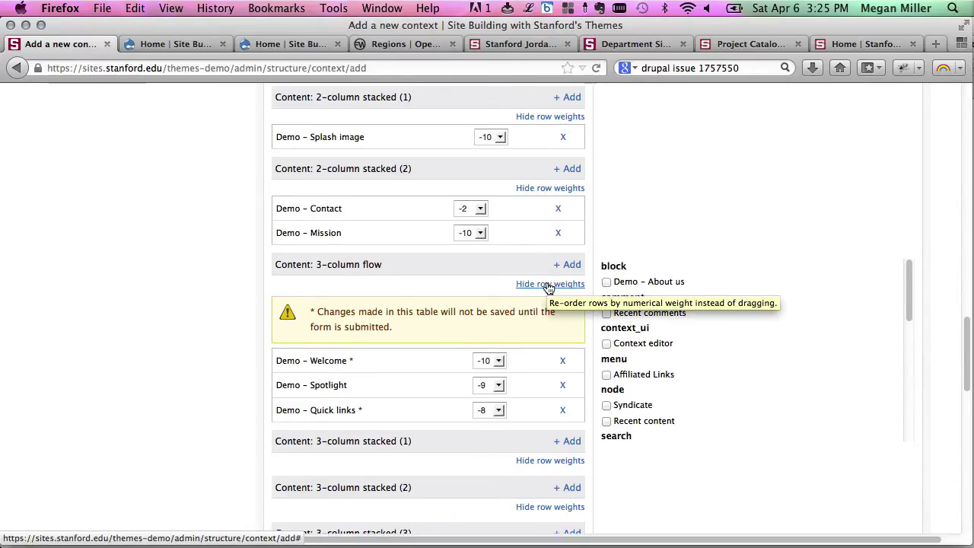
left_click(548, 285)
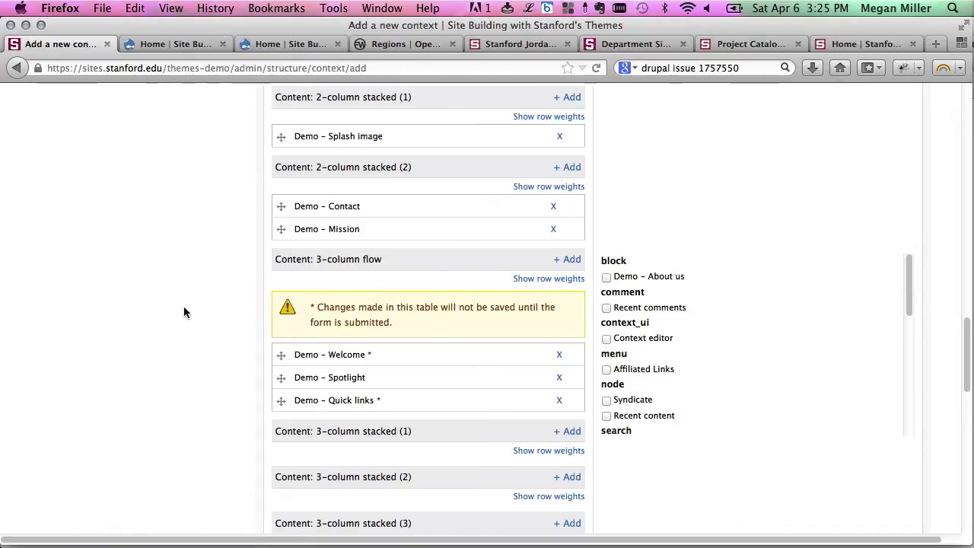
scroll(133, 346, "down", 2)
scroll(133, 344, "up", 3)
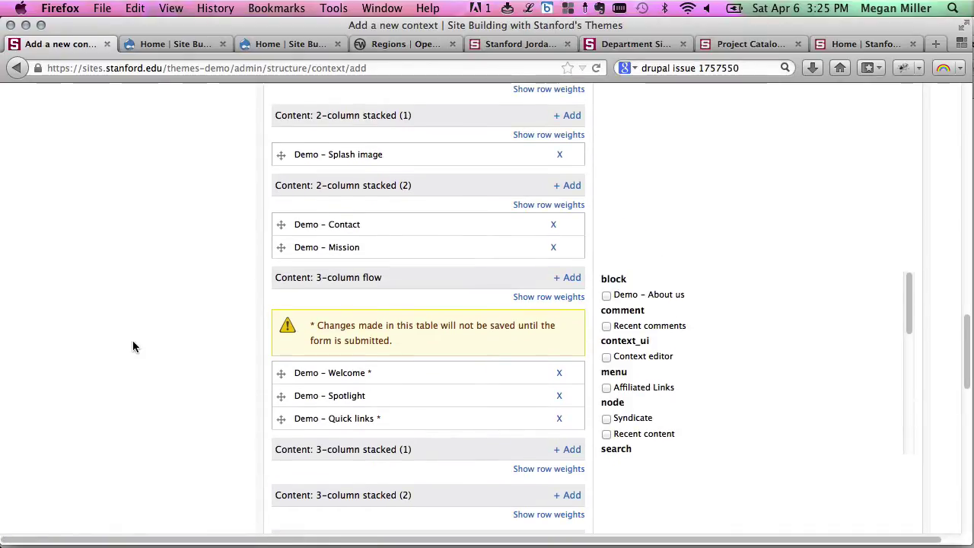
scroll(180, 223, "down", 15)
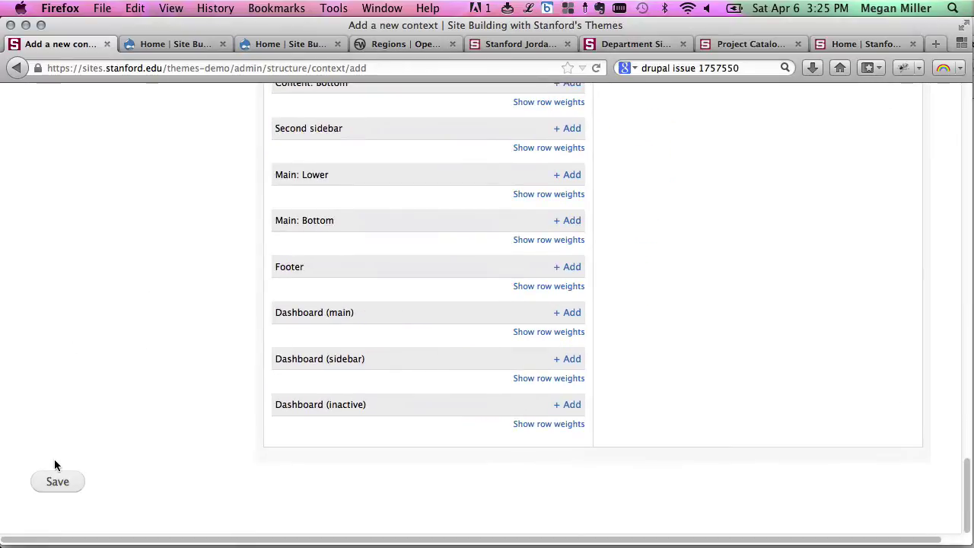
left_click(53, 479)
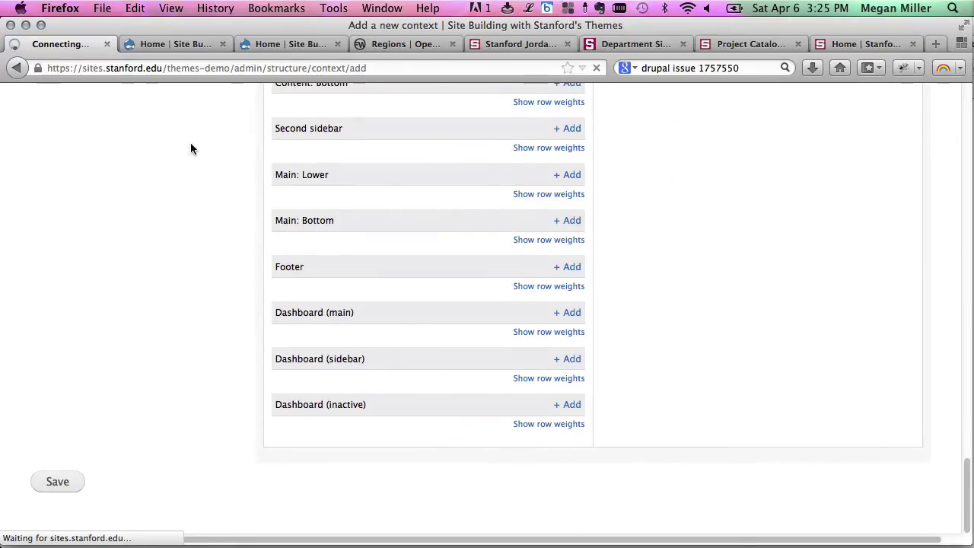
Step: Check the home page's splash image, Mission, Contact and three-column blocks, including the narrow-window layout
left_click(176, 45)
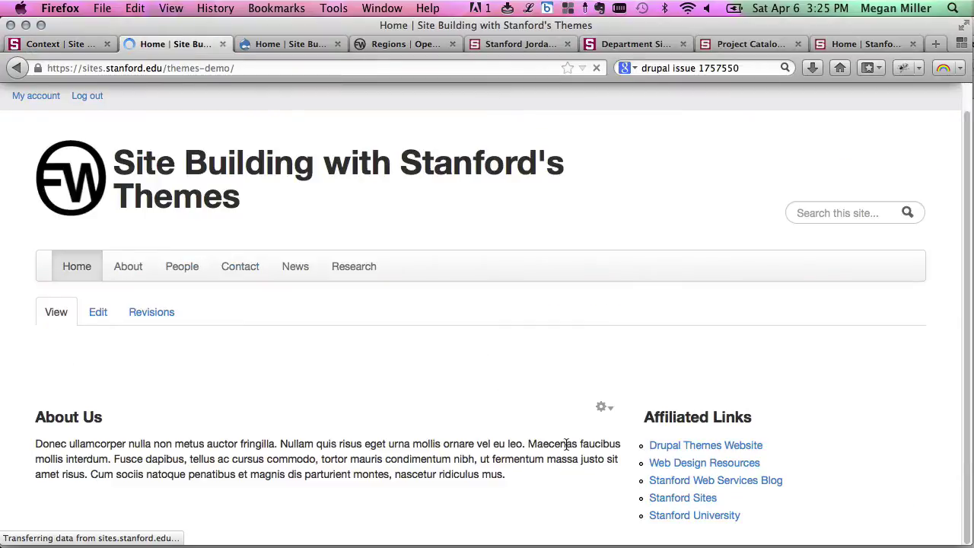
scroll(646, 461, "down", 10)
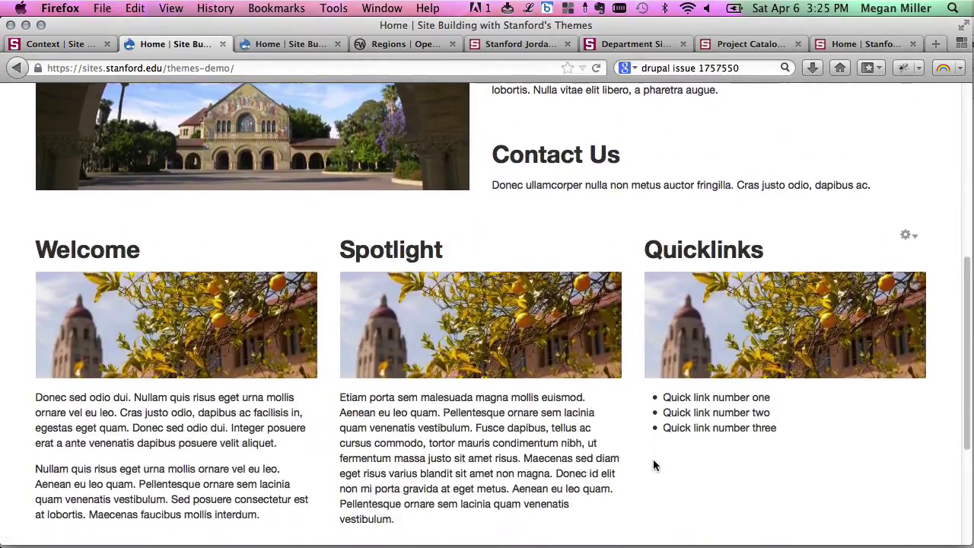
scroll(652, 463, "up", 5)
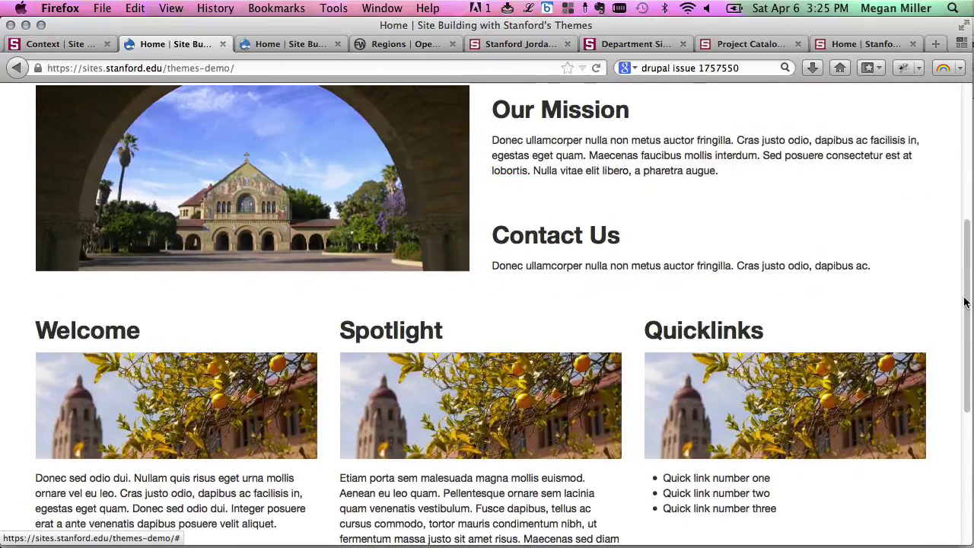
left_click_drag(972, 297, 446, 270)
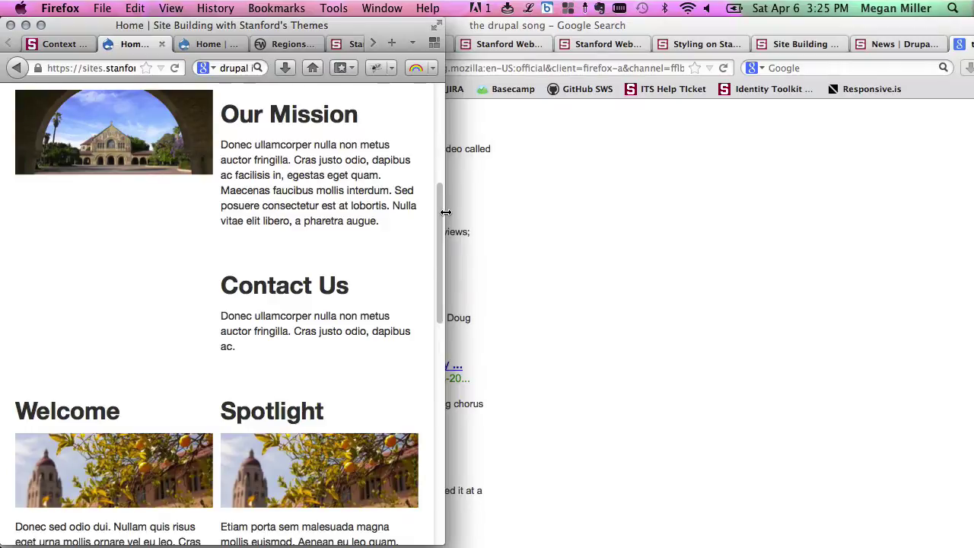
left_click_drag(445, 212, 256, 247)
scroll(193, 348, "down", 10)
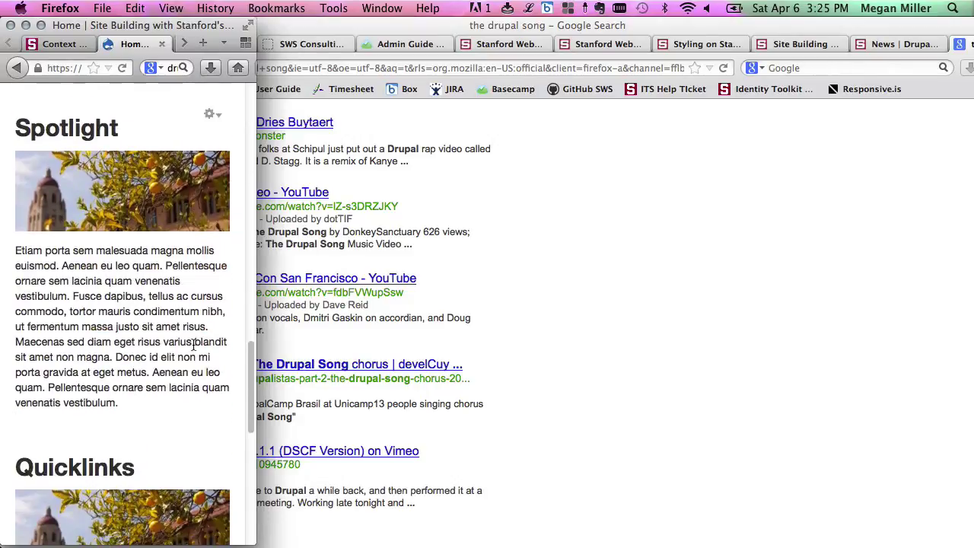
scroll(193, 344, "down", 10)
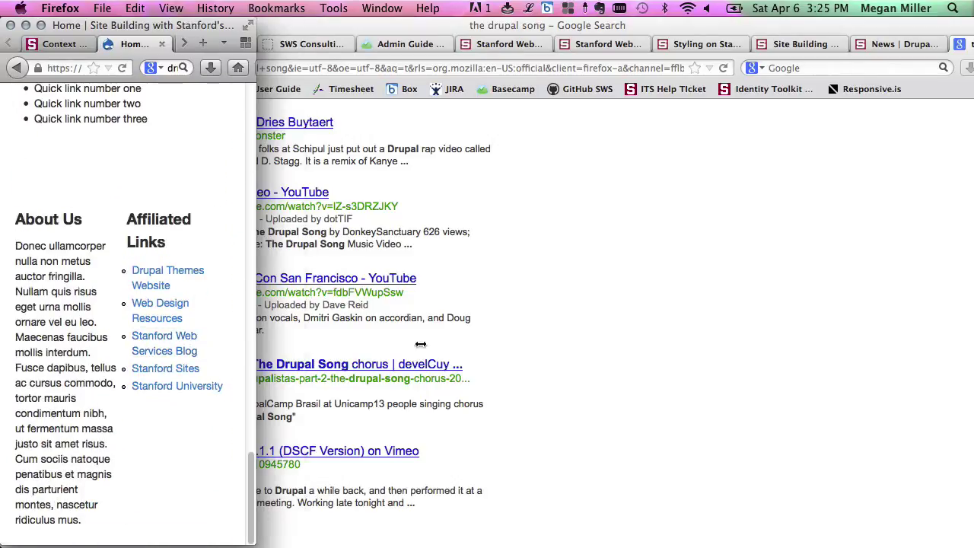
left_click_drag(420, 344, 970, 304)
scroll(778, 296, "up", 5)
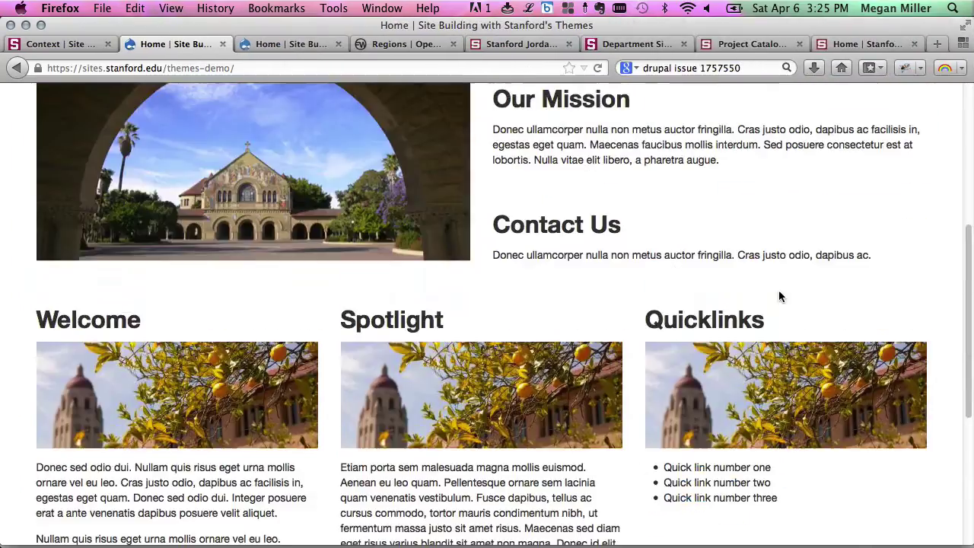
scroll(779, 296, "up", 5)
scroll(778, 296, "down", 3)
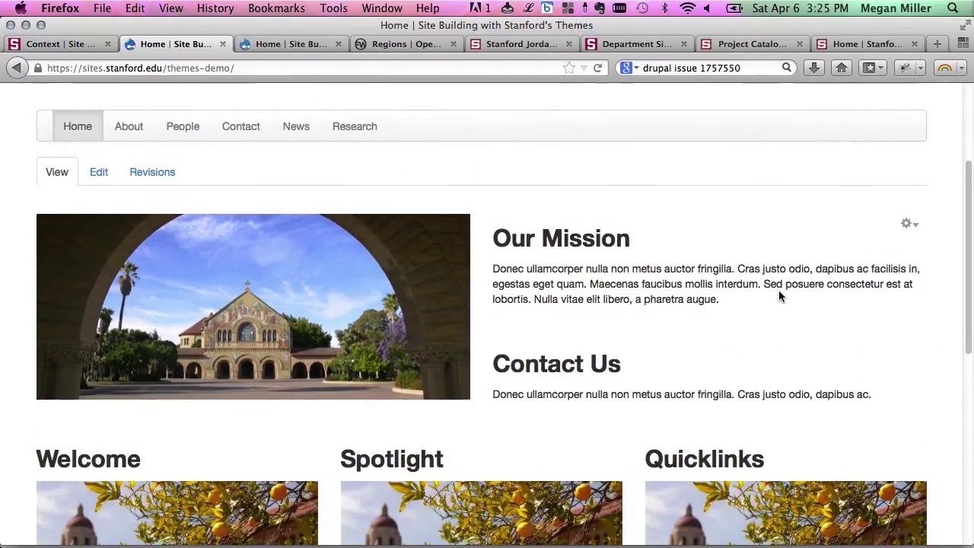
key("super+Tab")
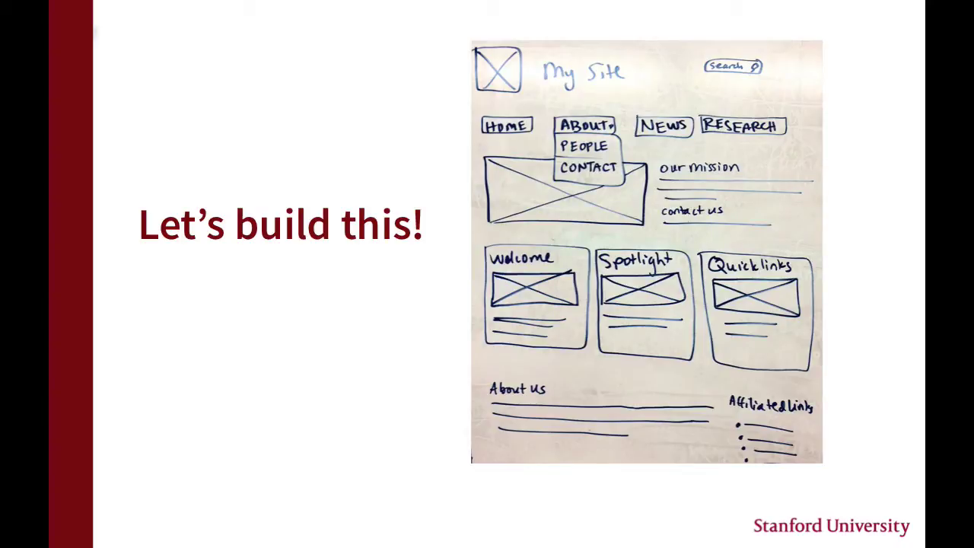
key("super+Tab")
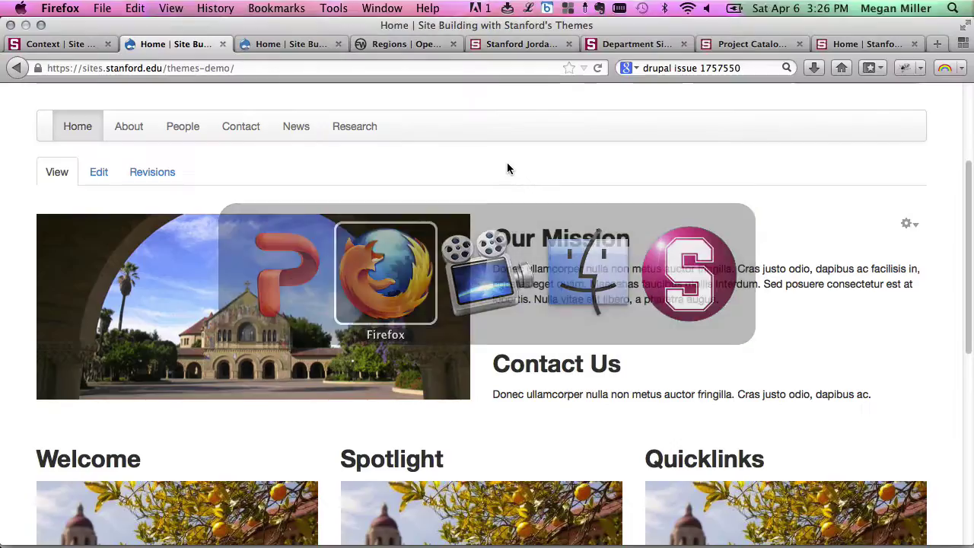
Step: Move People and Contact under About in Main menu, save the configuration, then edit About
scroll(234, 146, "up", 4)
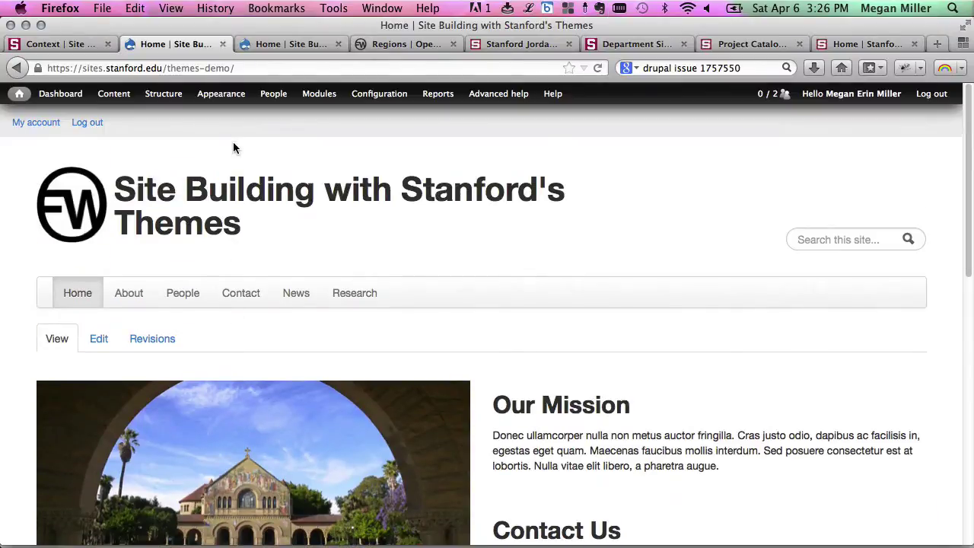
mouse_move(163, 102)
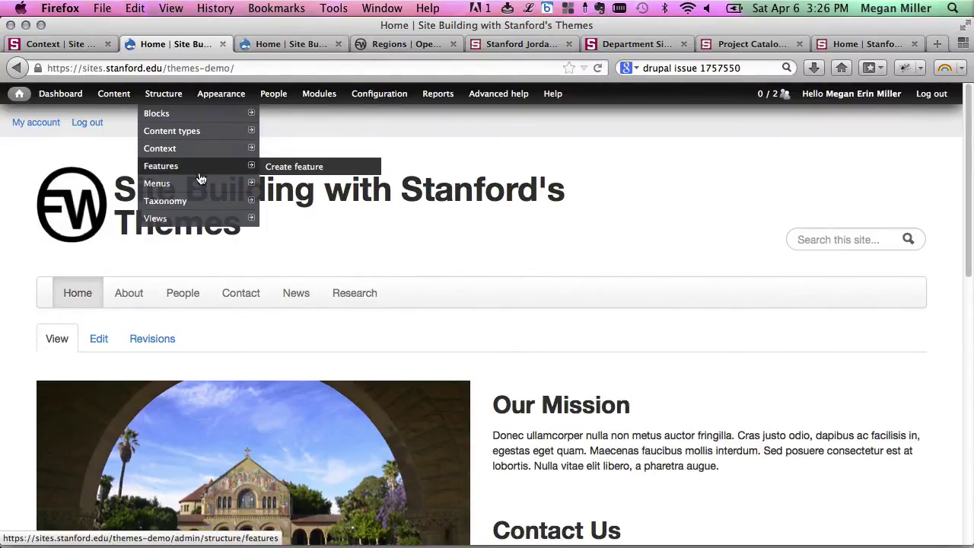
mouse_move(214, 189)
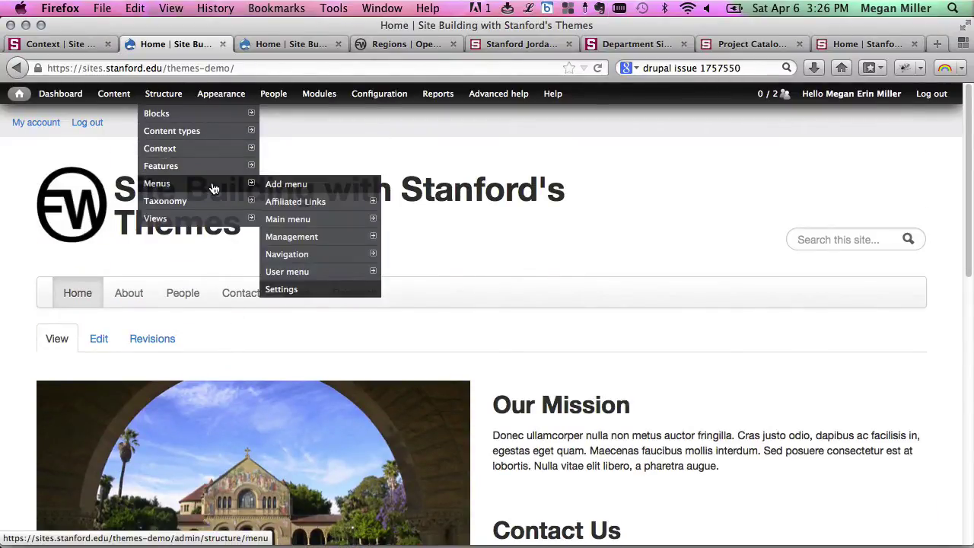
left_click(310, 222)
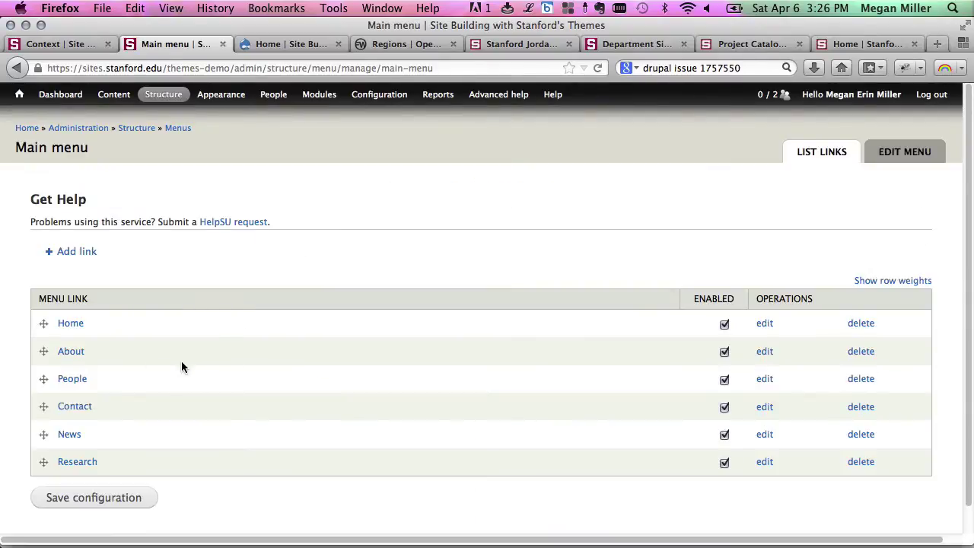
left_click_drag(43, 378, 65, 380)
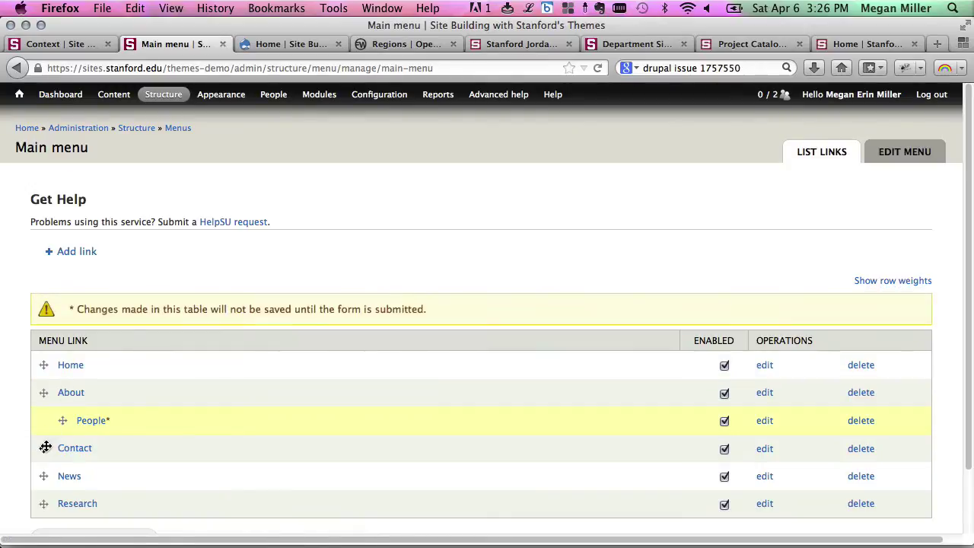
left_click_drag(45, 447, 64, 447)
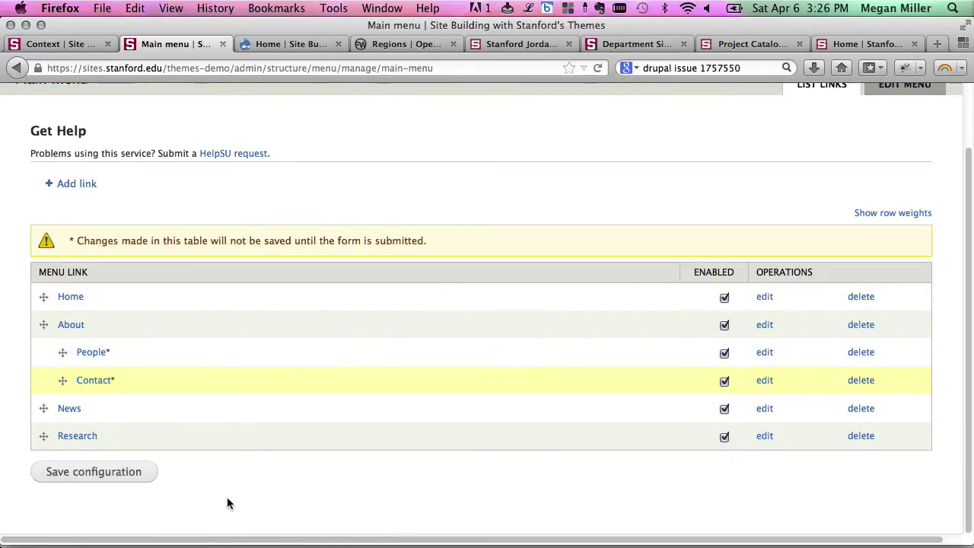
left_click(130, 478)
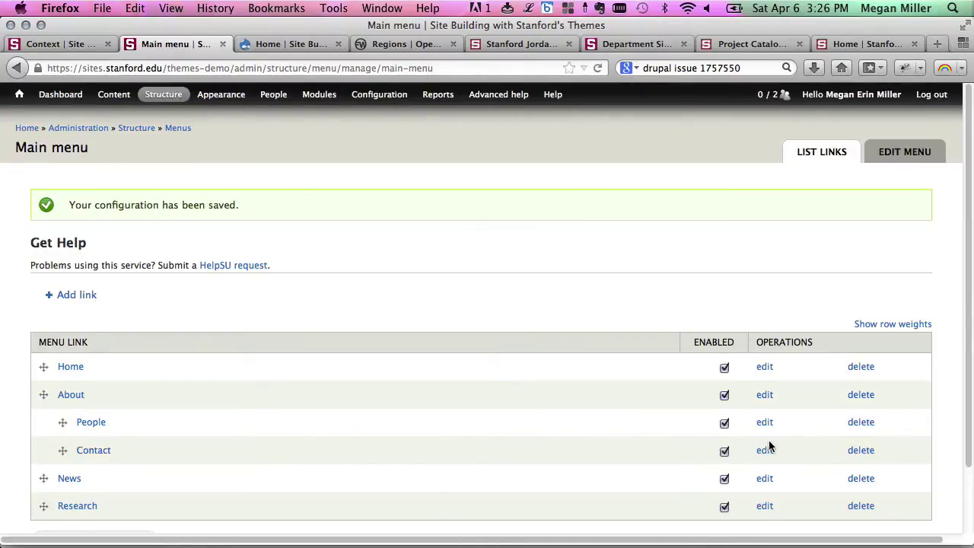
left_click(765, 395)
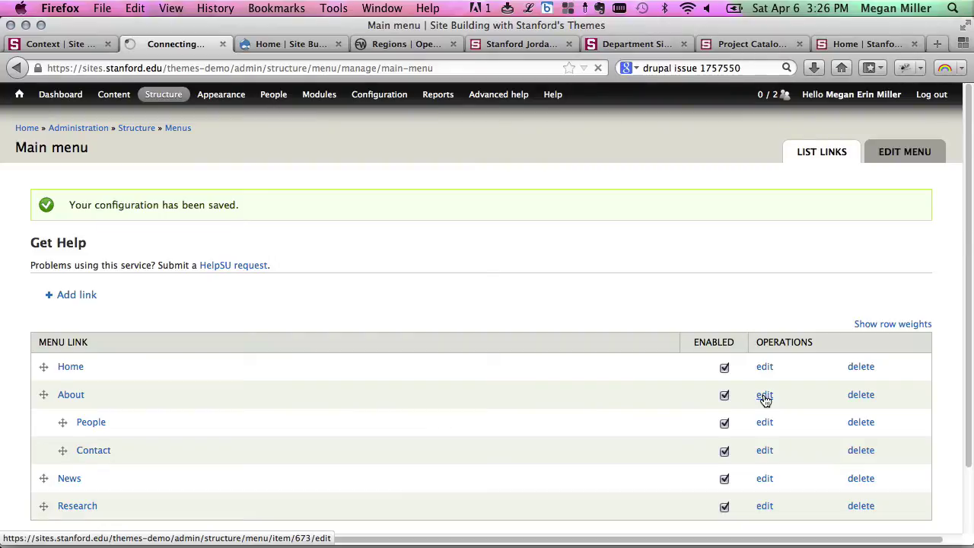
Step: Review the About link's settings: path node/1, Enabled and Show as expanded checked
scroll(318, 396, "down", 3)
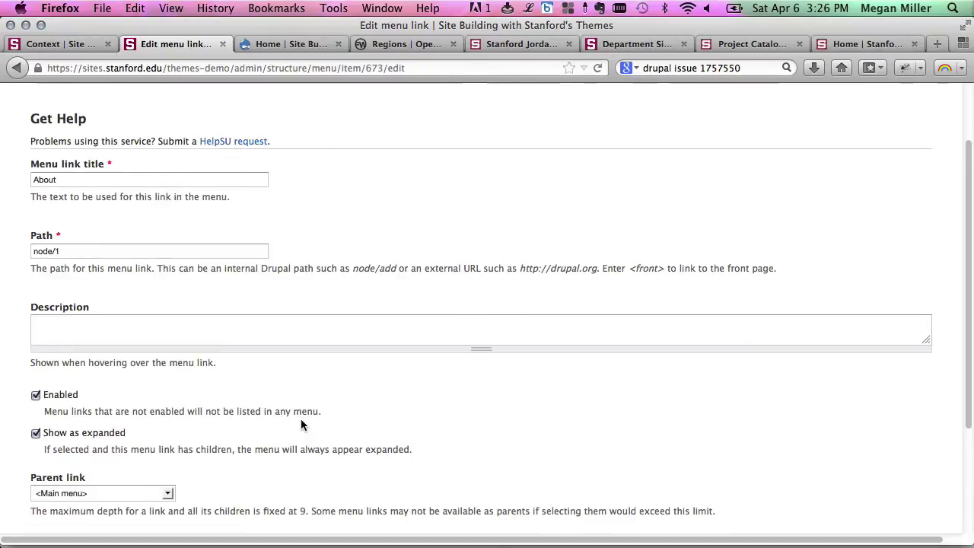
Step: Load the Open Framework home page by removing 'regions' from the Regions page URL
left_click(406, 44)
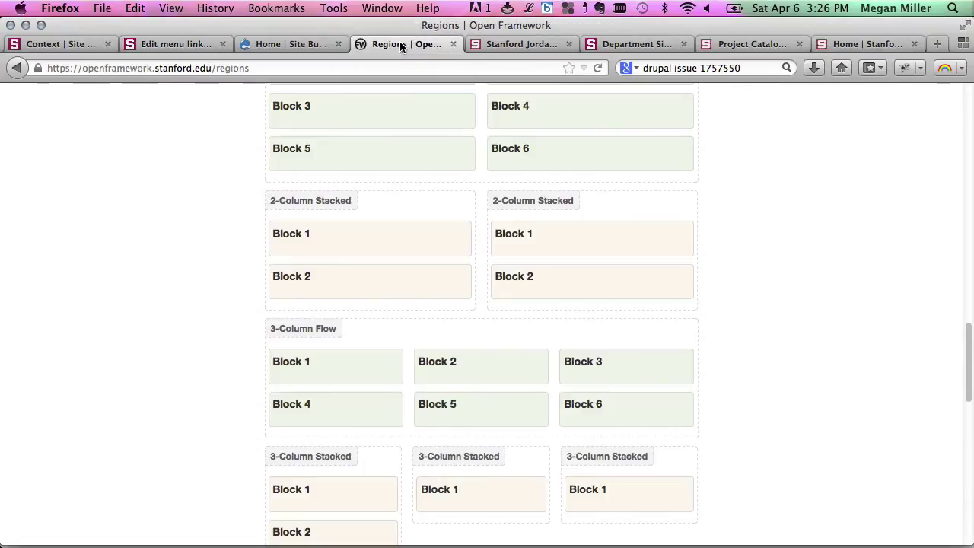
scroll(51, 253, "up", 10)
scroll(50, 254, "up", 5)
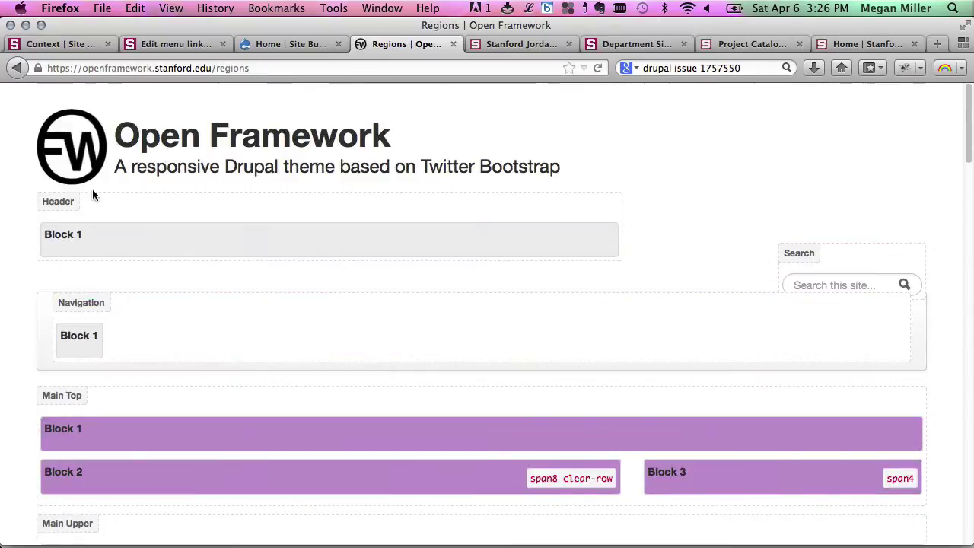
left_click(212, 68)
left_click_drag(216, 67, 249, 68)
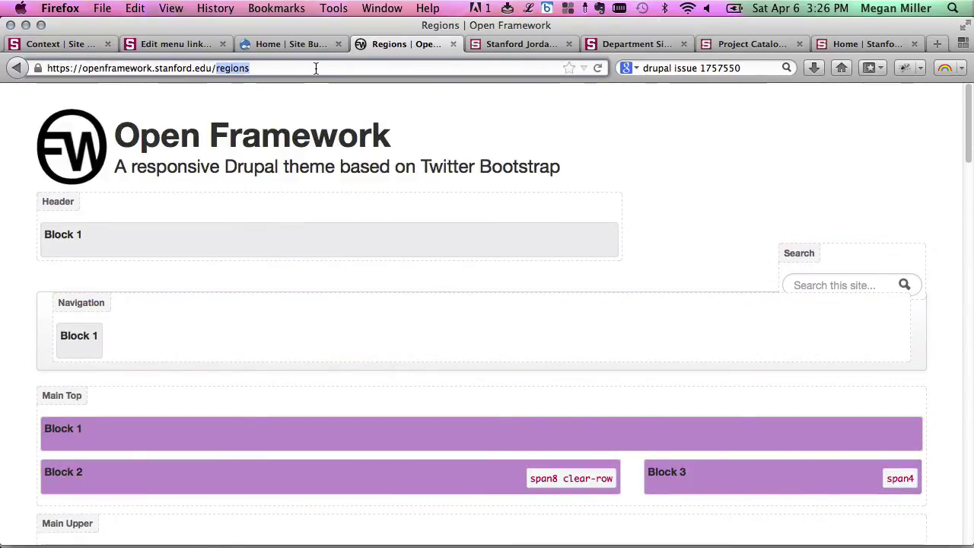
key("BackSpace")
key("Return")
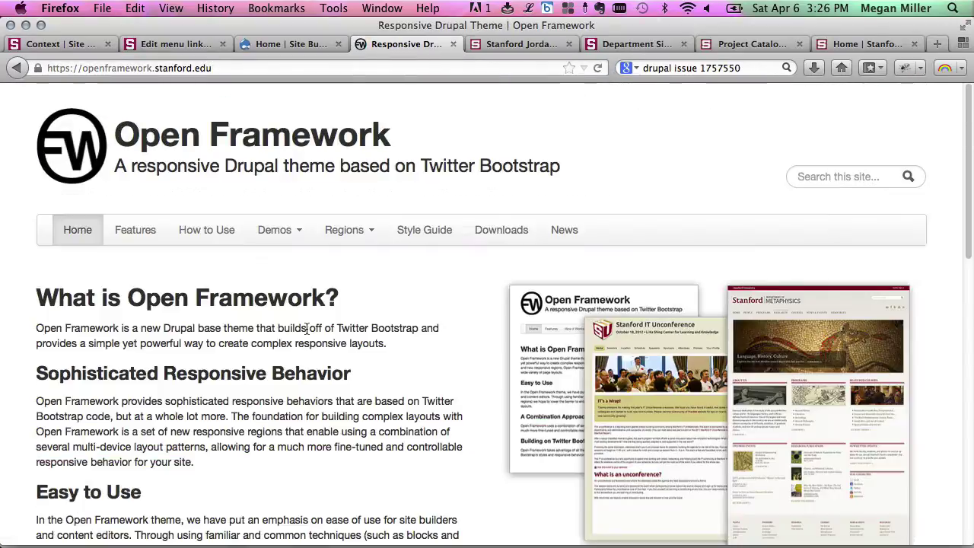
mouse_move(302, 232)
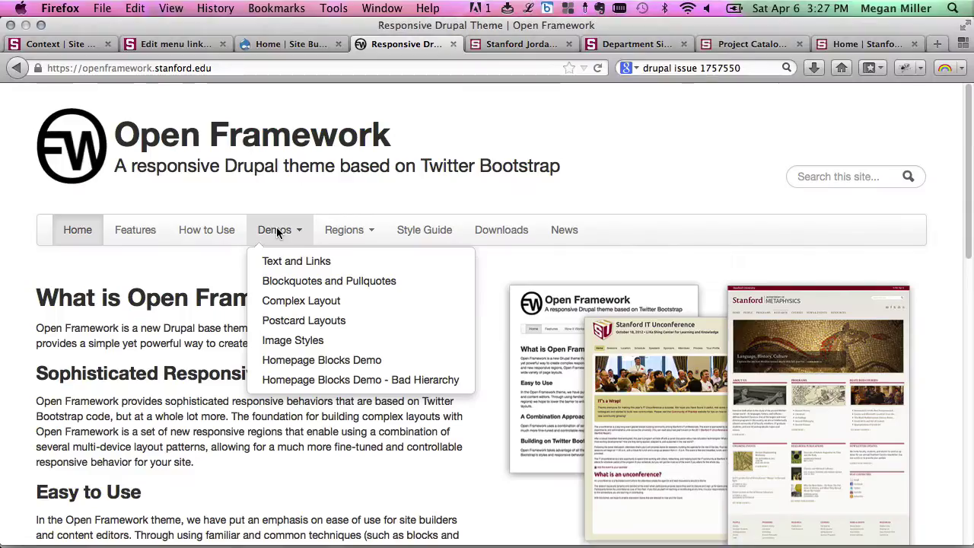
Step: Return through the browser tabs to the About menu link's edit form
left_click(280, 44)
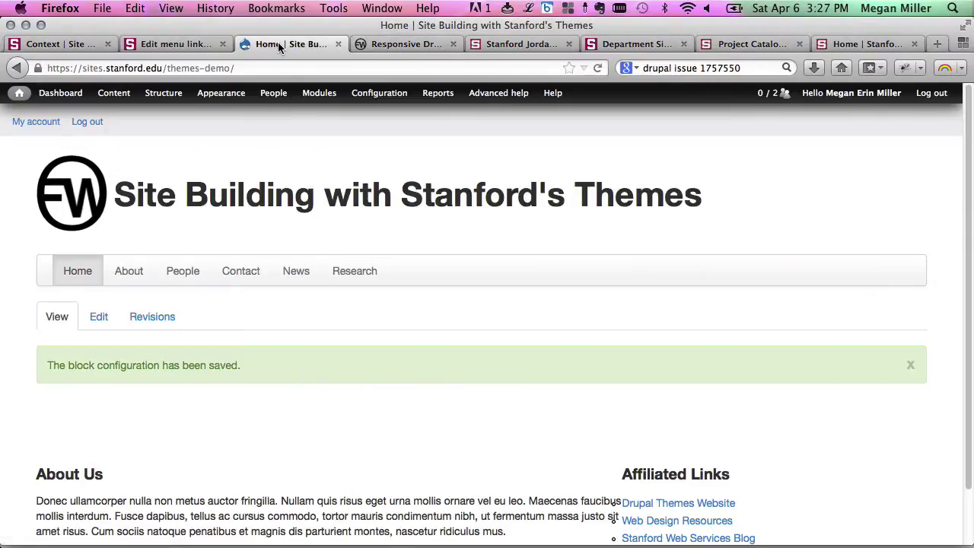
left_click(153, 44)
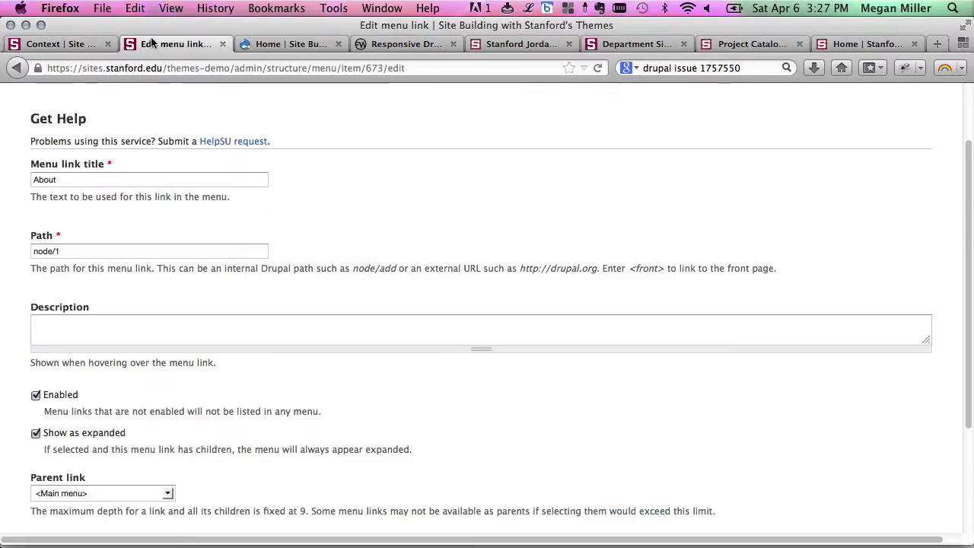
left_click(80, 47)
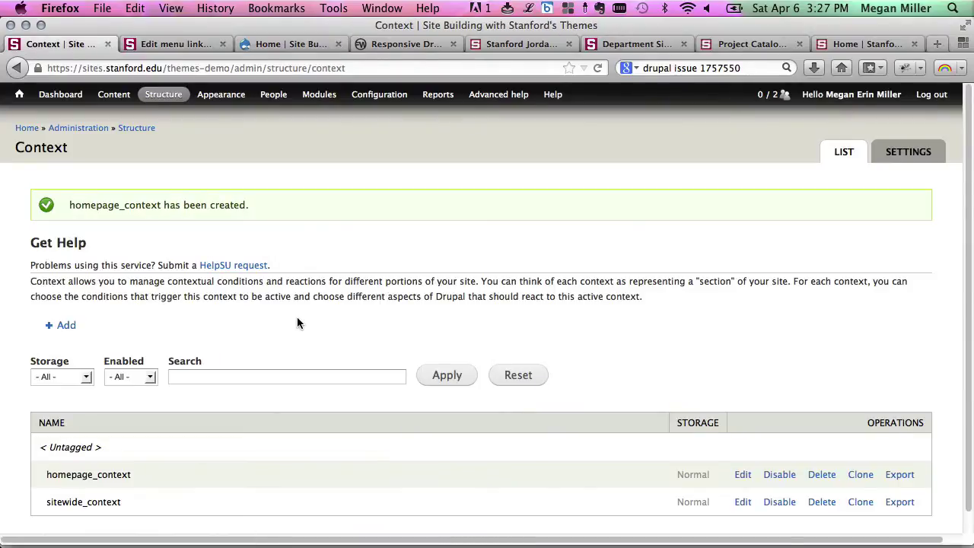
left_click(191, 44)
Step: Save the About menu link and start a new main menu link at its Path field
scroll(172, 358, "down", 4)
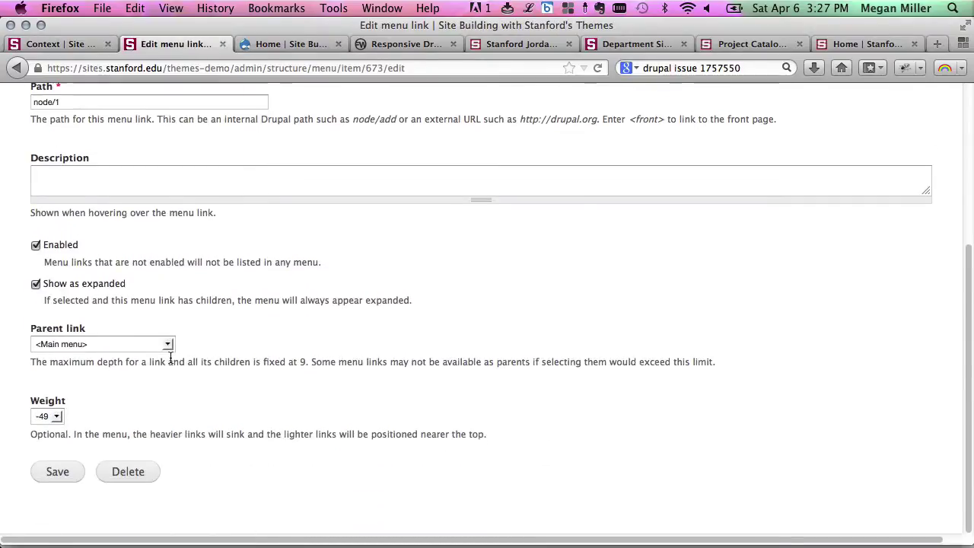
left_click(61, 473)
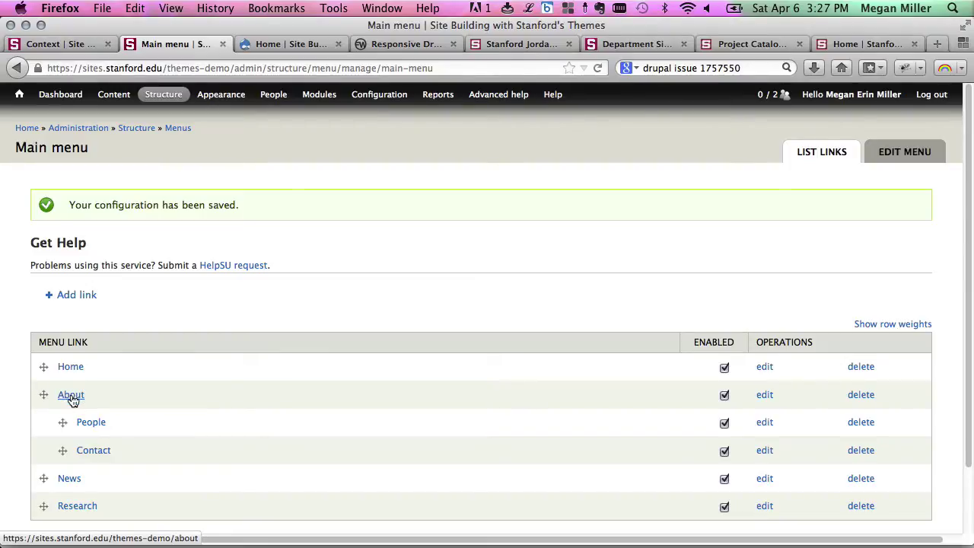
scroll(157, 392, "down", 3)
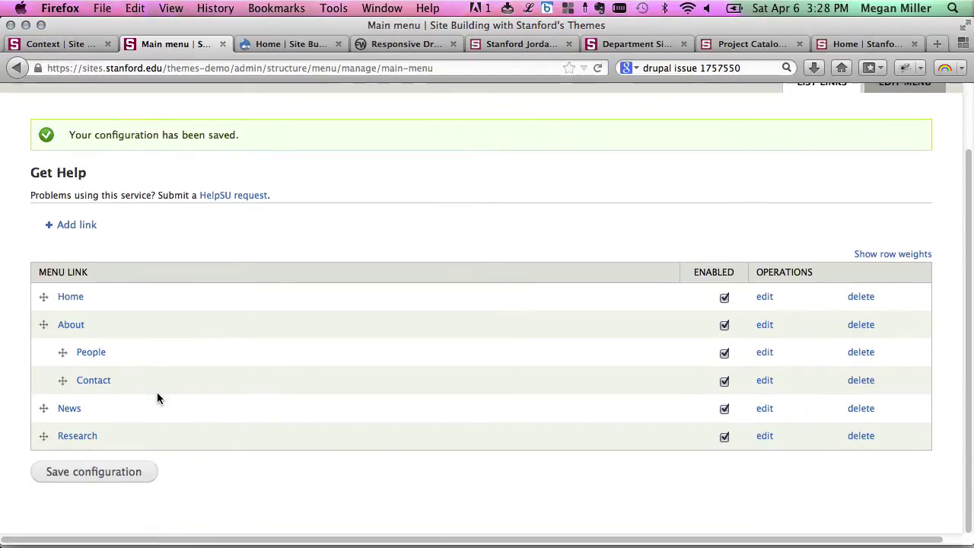
left_click(76, 225)
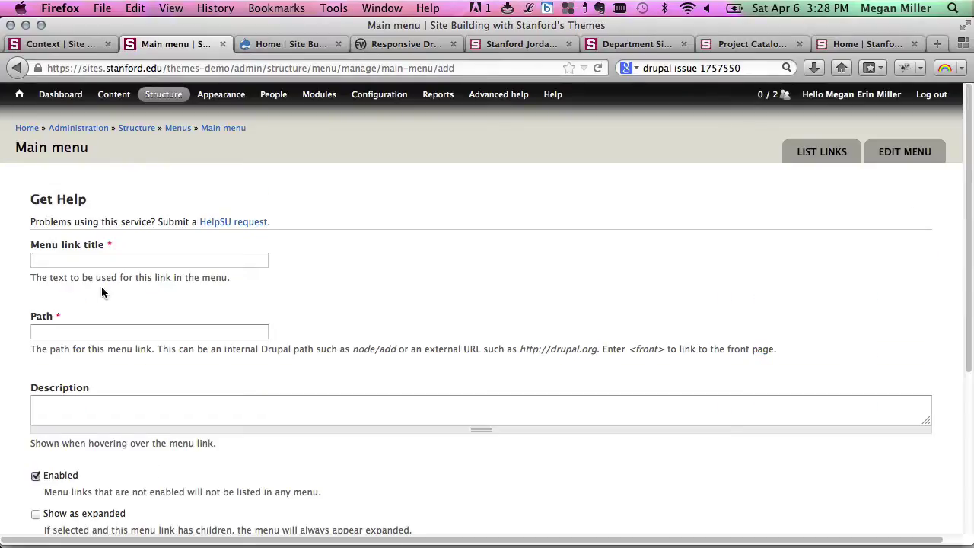
left_click(90, 332)
Step: Open undergrad.stanford.edu/ in a new browser tab
key("super+t")
type("undergrad.stanford.edu/")
key("Return")
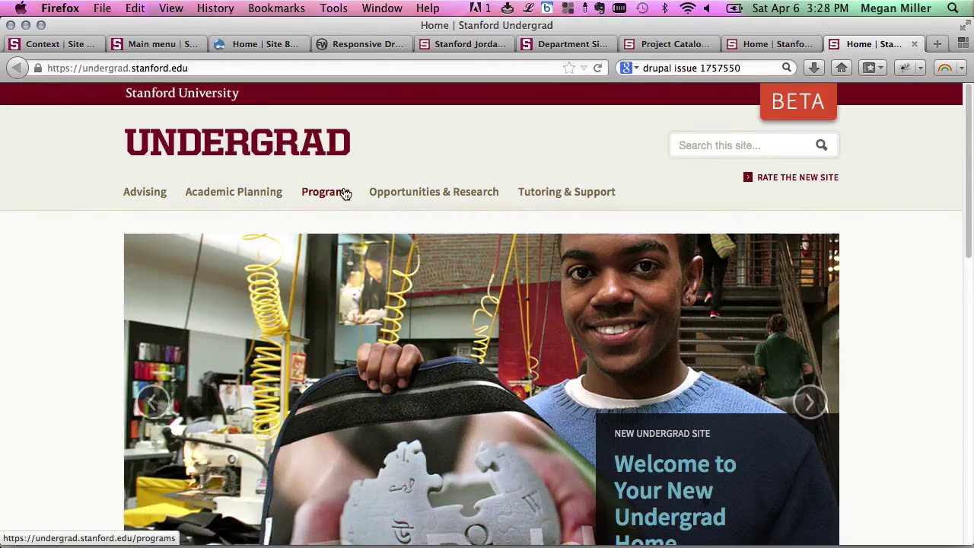
Step: Open the Bing Overseas Studies Program page, then remove 'bosp' from the address to load Undergraduate Programs
mouse_move(345, 193)
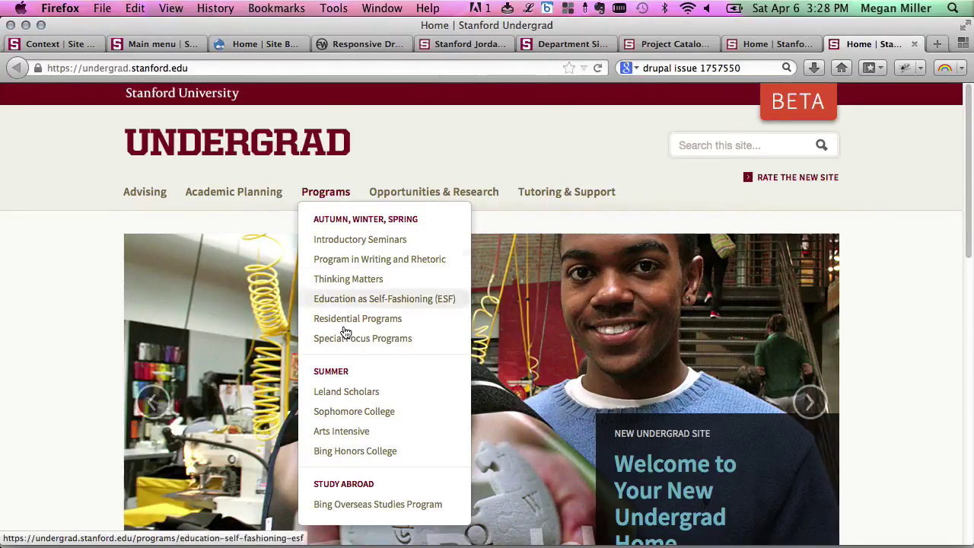
left_click(366, 505)
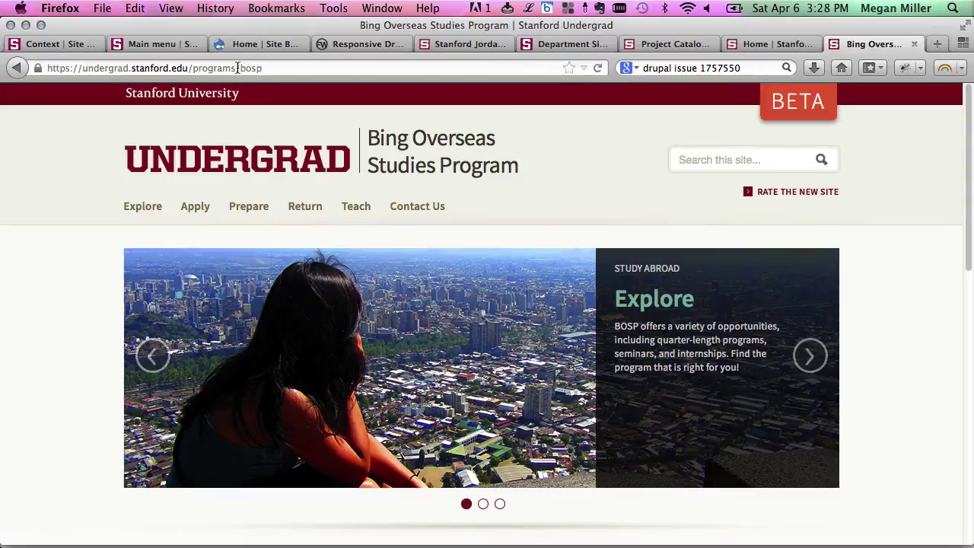
left_click_drag(239, 68, 270, 69)
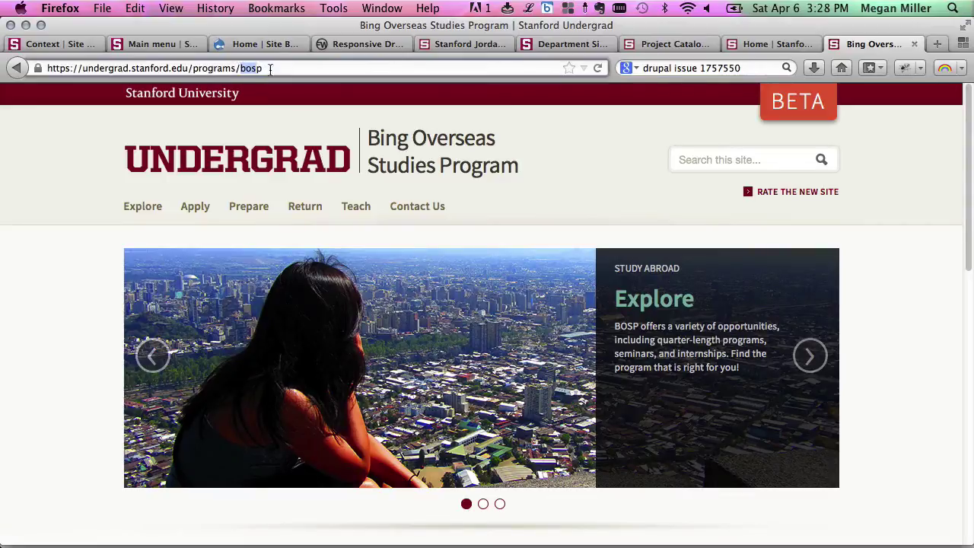
key("BackSpace")
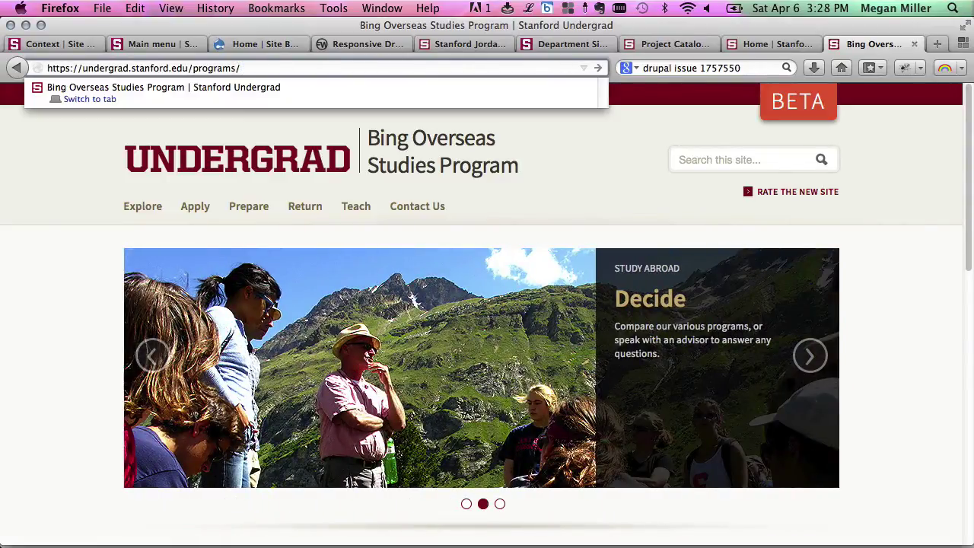
key("Return")
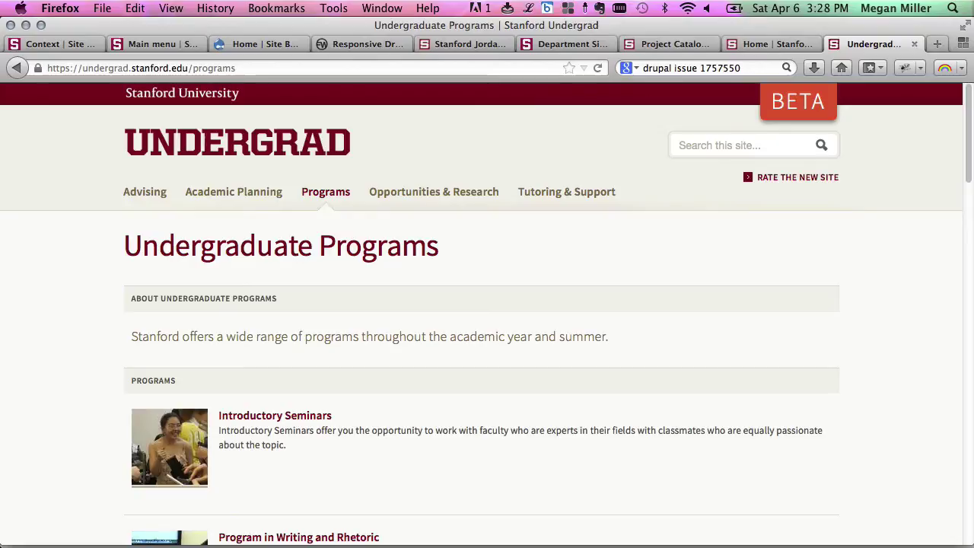
Step: Scroll through the Undergraduate Programs list and return to the 'Home | Site Building' tab
scroll(452, 335, "down", 15)
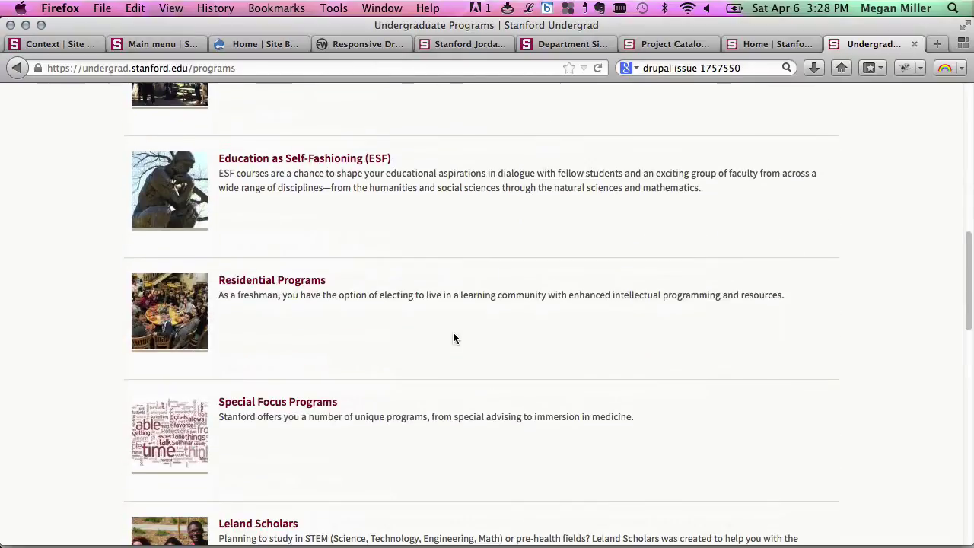
scroll(453, 338, "down", 6)
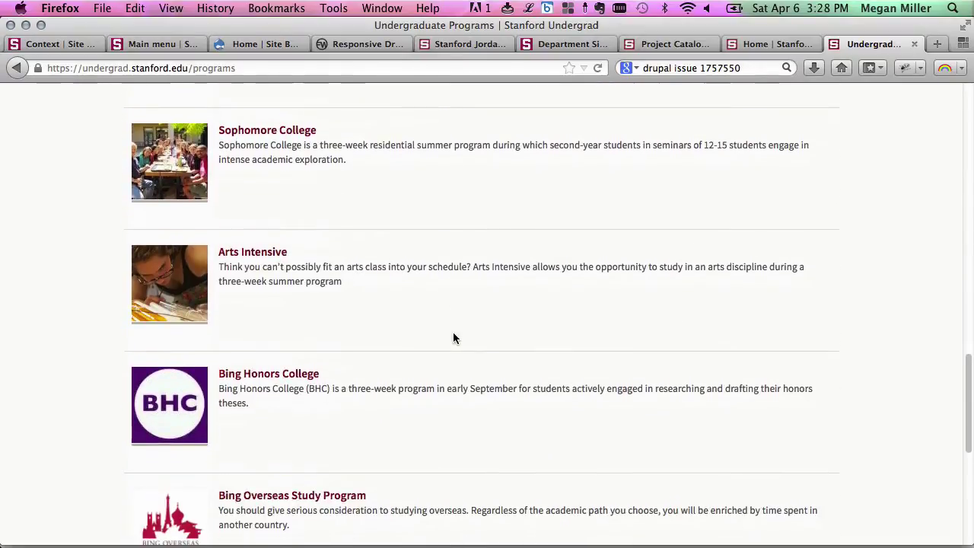
scroll(453, 338, "up", 8)
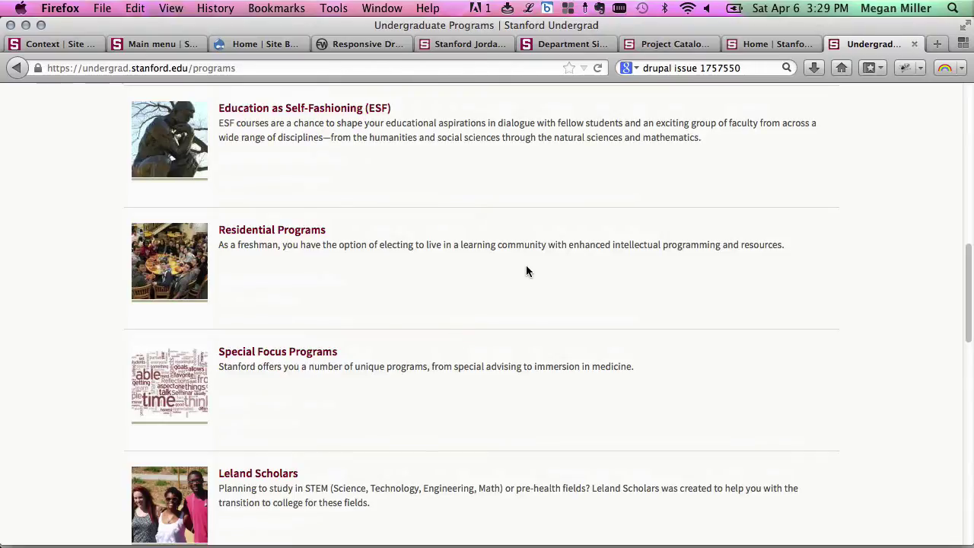
scroll(526, 266, "down", 4)
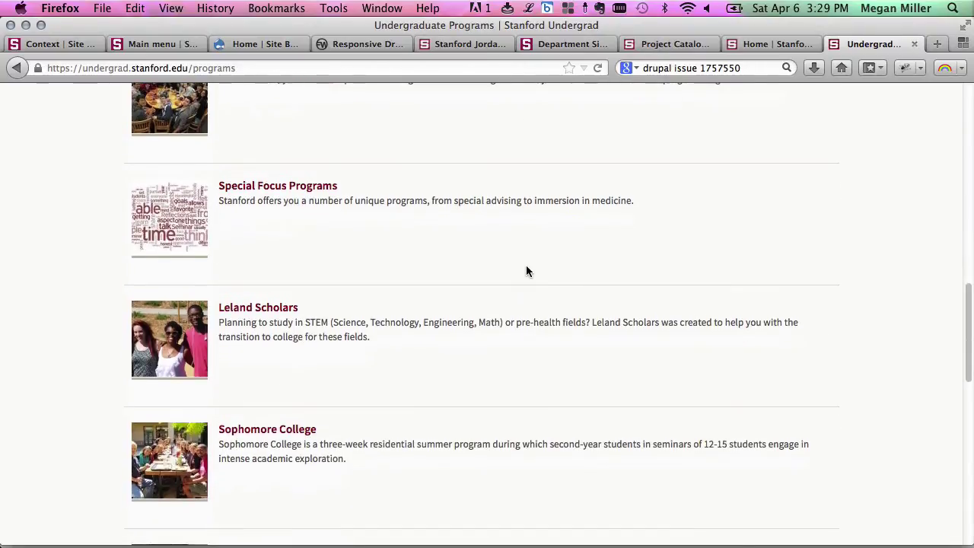
left_click(253, 44)
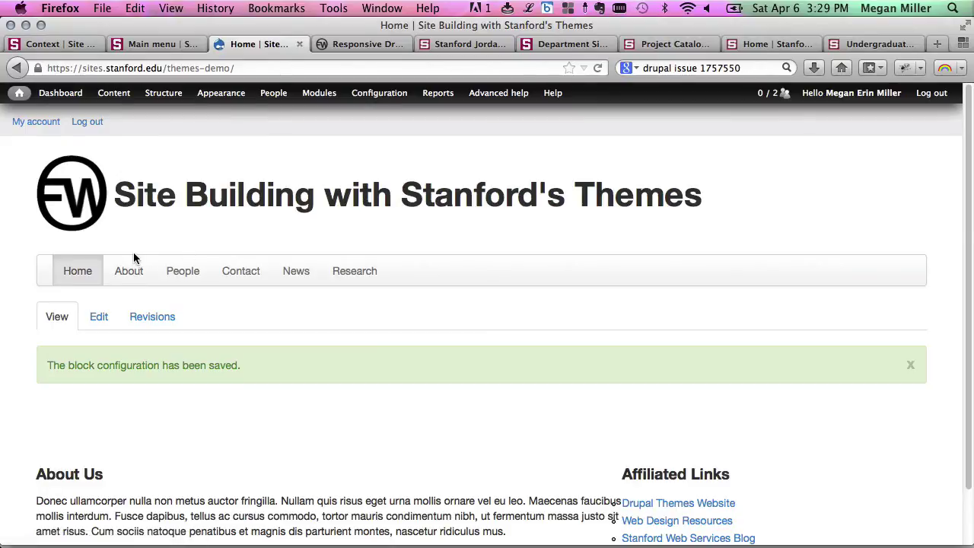
Step: Review the list of existing main menu links in Drupal's menu administration
left_click(154, 44)
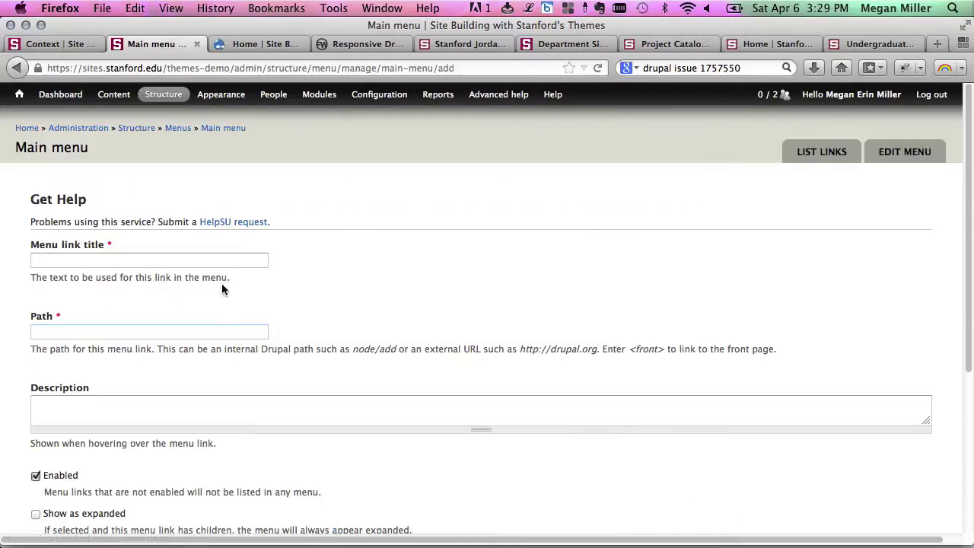
left_click(211, 129)
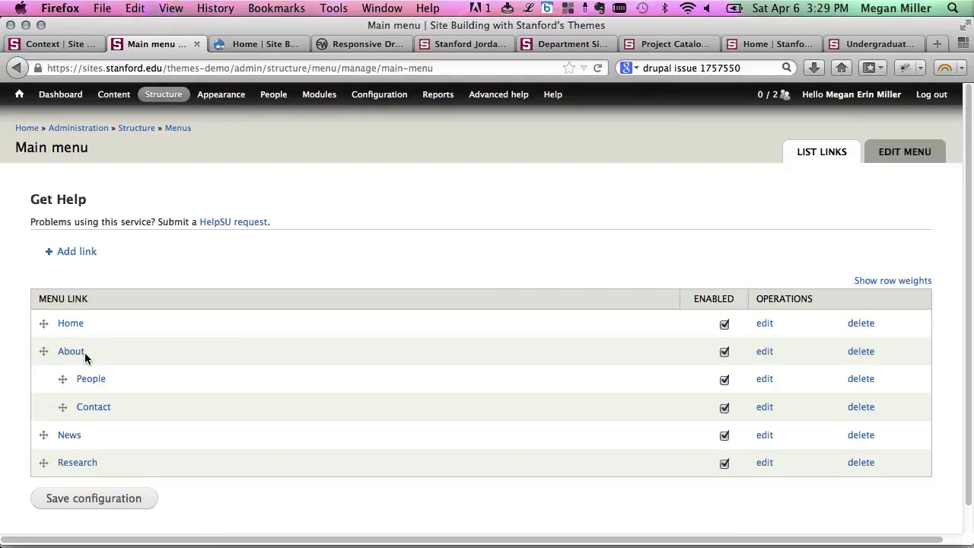
mouse_move(106, 96)
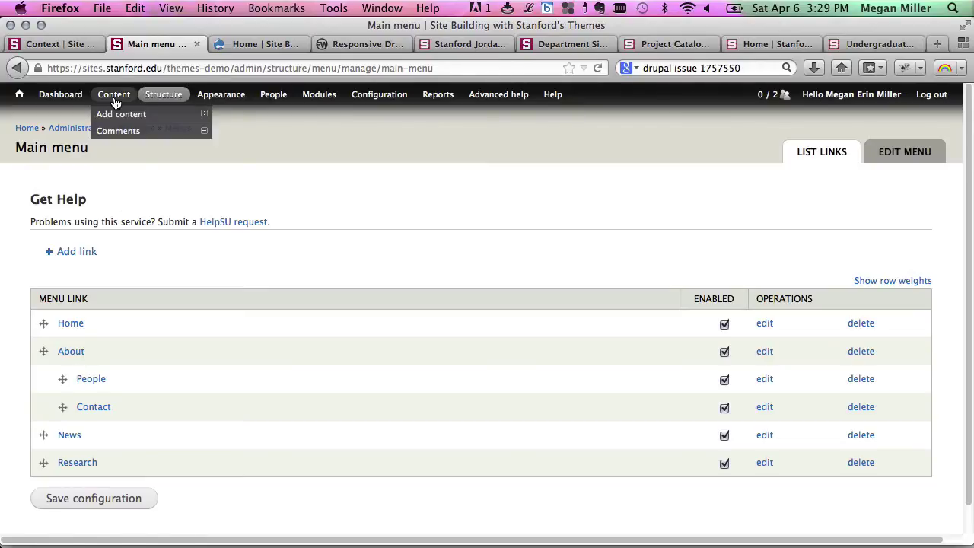
mouse_move(137, 114)
Step: Create a Basic page titled 'About Us' with a pasted placeholder paragraph as its body
left_click(239, 131)
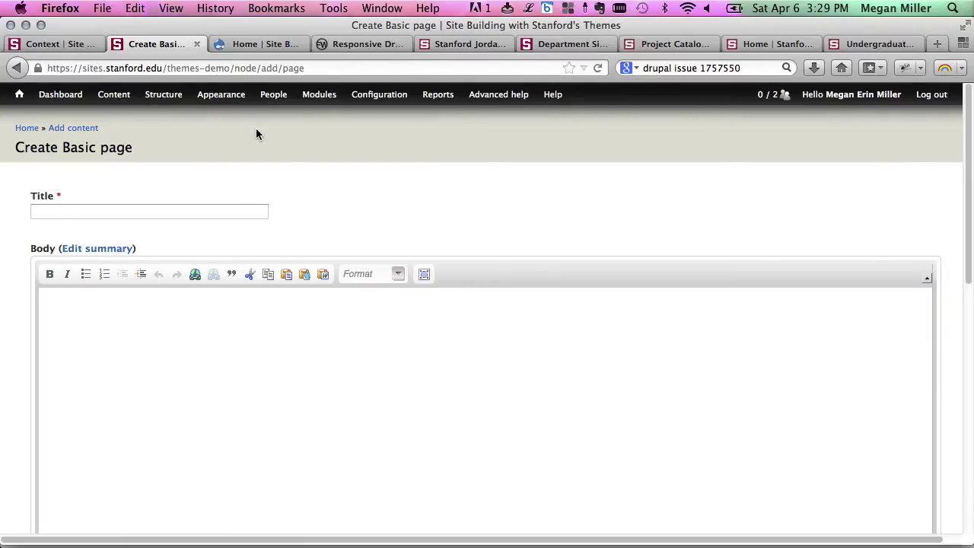
left_click(180, 211)
type("About Us")
scroll(455, 175, "down", 3)
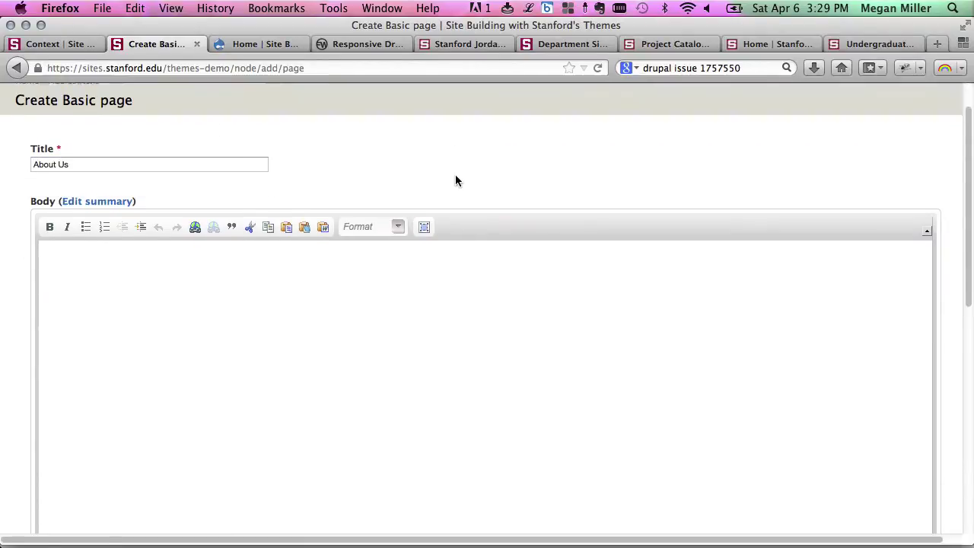
left_click(507, 8)
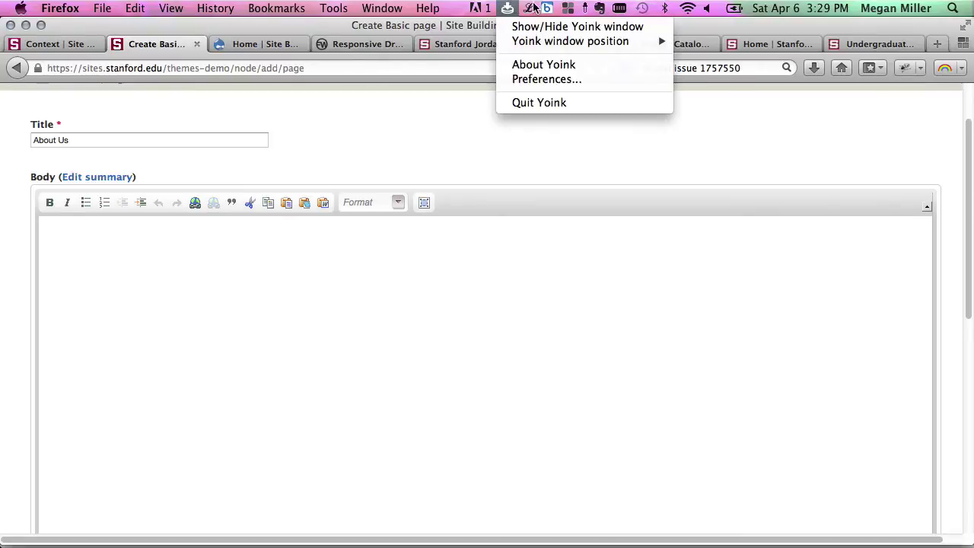
left_click(528, 8)
left_click(545, 103)
left_click(423, 449)
type("Donec id elit non mi porta gravida at eget metus. Donec sed odio dui. Maecenas sed diam eget risus varius blandit sit amet non magna. Aenean eu leo quam. Pellentesque ornare sem lacinia quam venenatis vestibulum. Donec id elit non mi porta gravida at eget metus.")
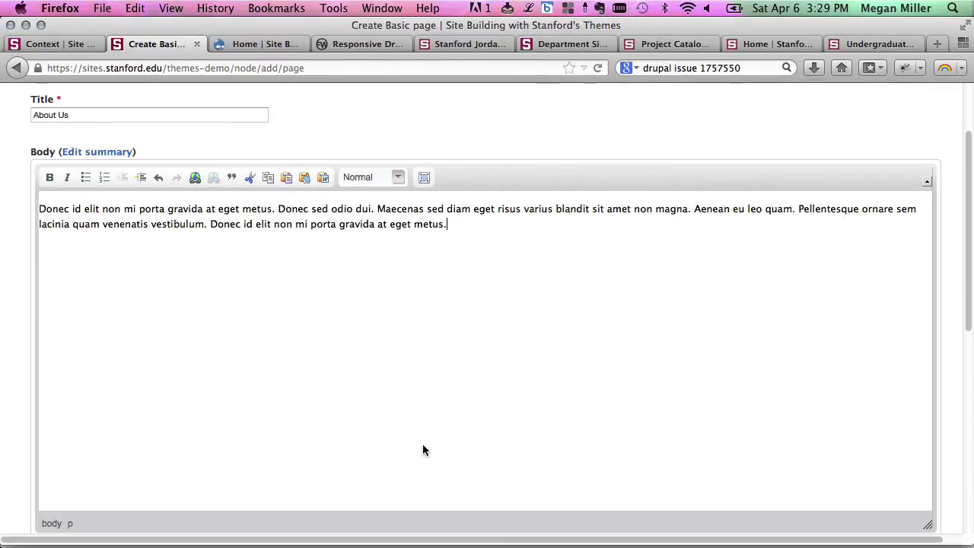
Step: Give the page a menu link under '-- About' at weight -18 and save it
scroll(541, 145, "down", 3)
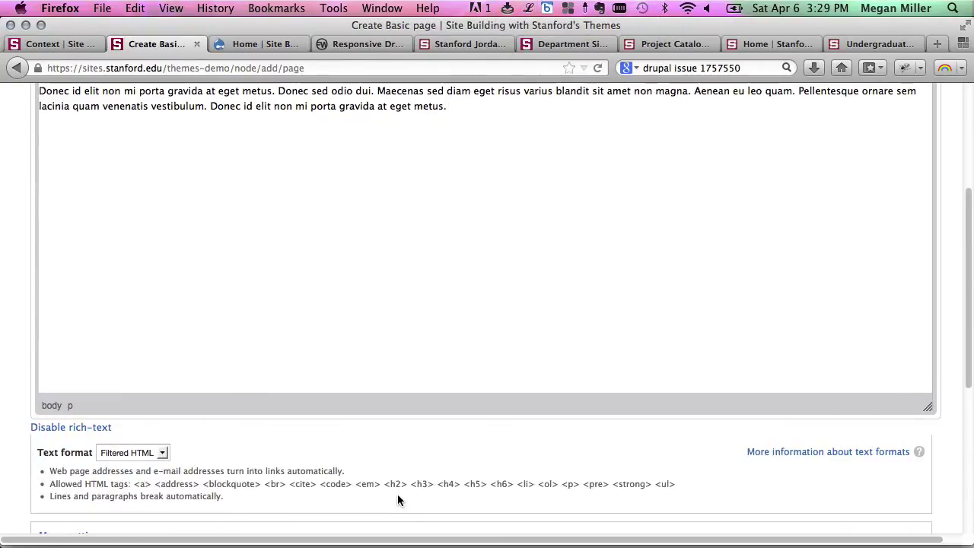
scroll(398, 499, "down", 7)
left_click(249, 272)
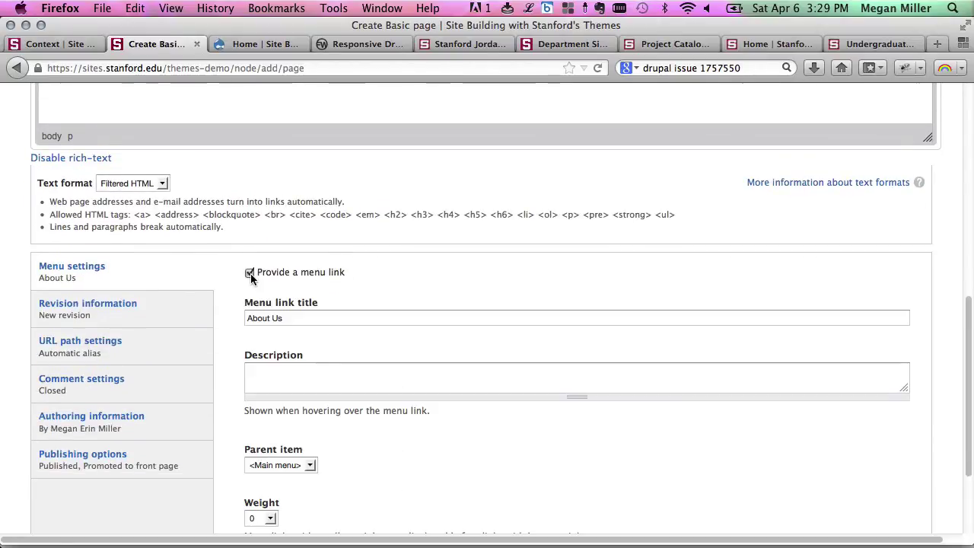
scroll(388, 297, "down", 2)
left_click(308, 337)
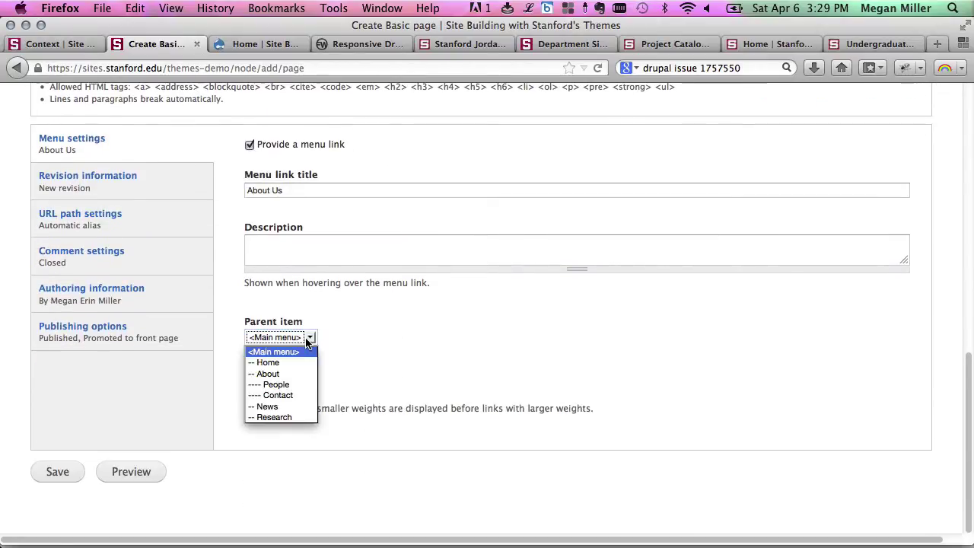
left_click(305, 374)
left_click(272, 390)
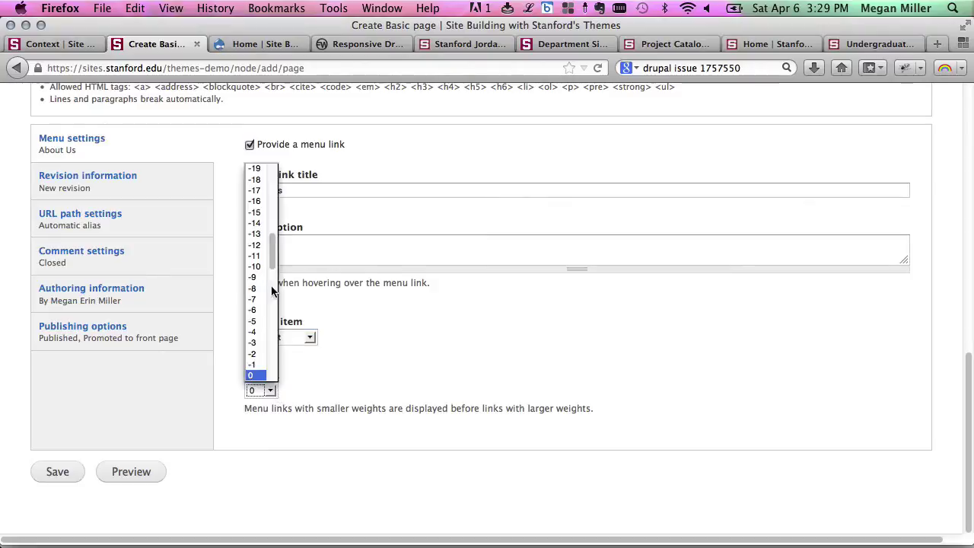
left_click(255, 183)
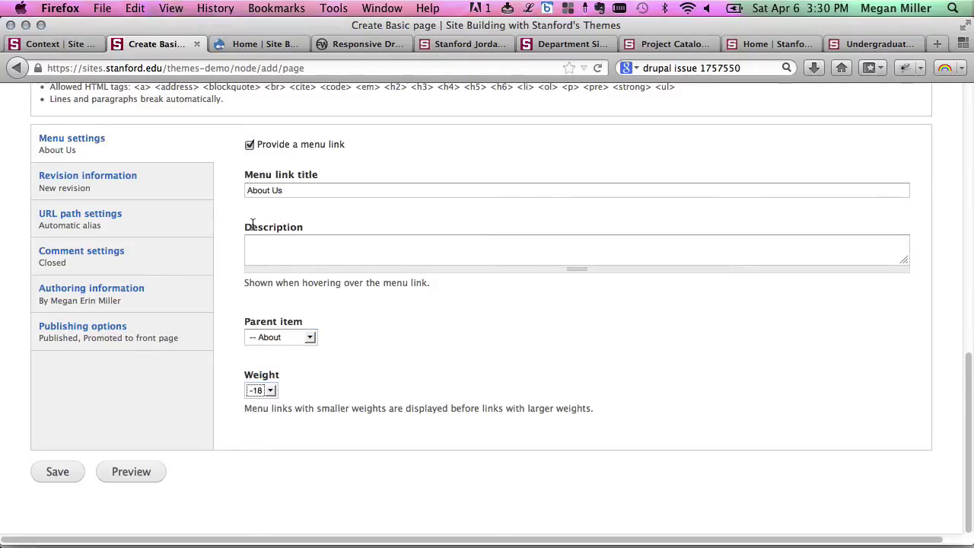
left_click(44, 470)
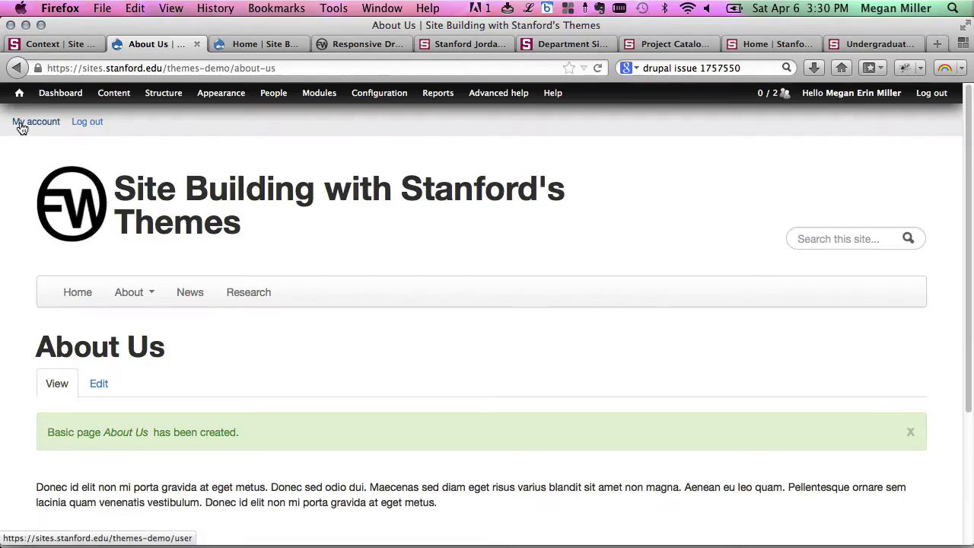
Step: Confirm About lists About Us, open it, and test adding 'about/' to the address
left_click(149, 297)
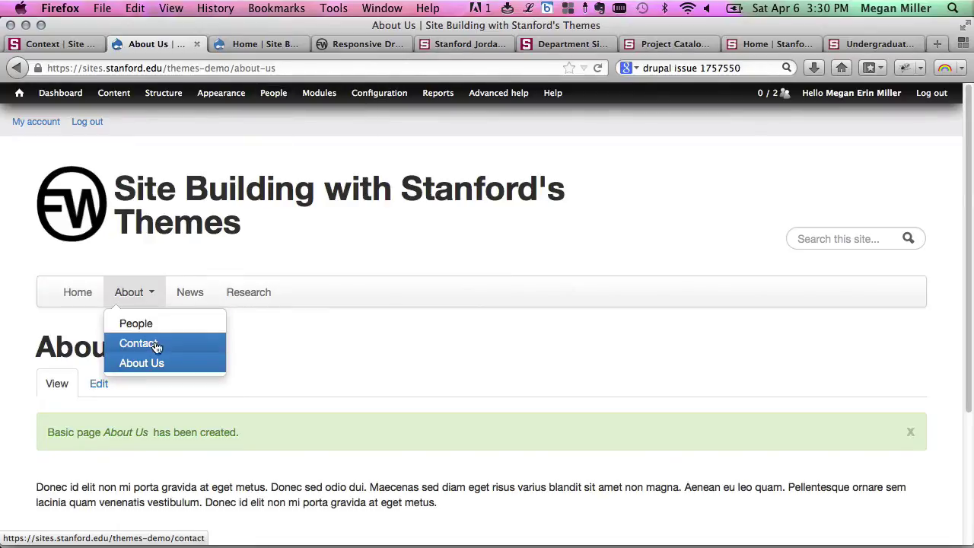
left_click(156, 365)
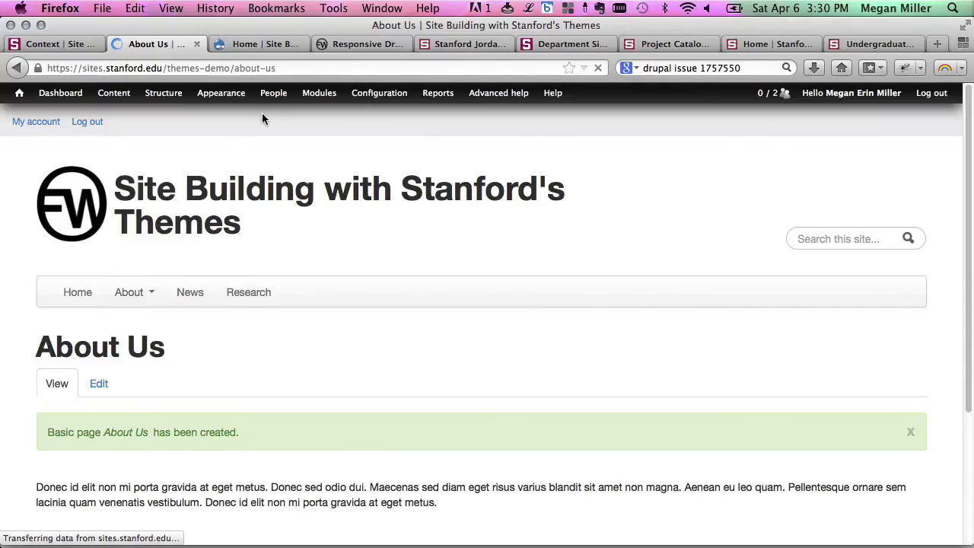
left_click(233, 68)
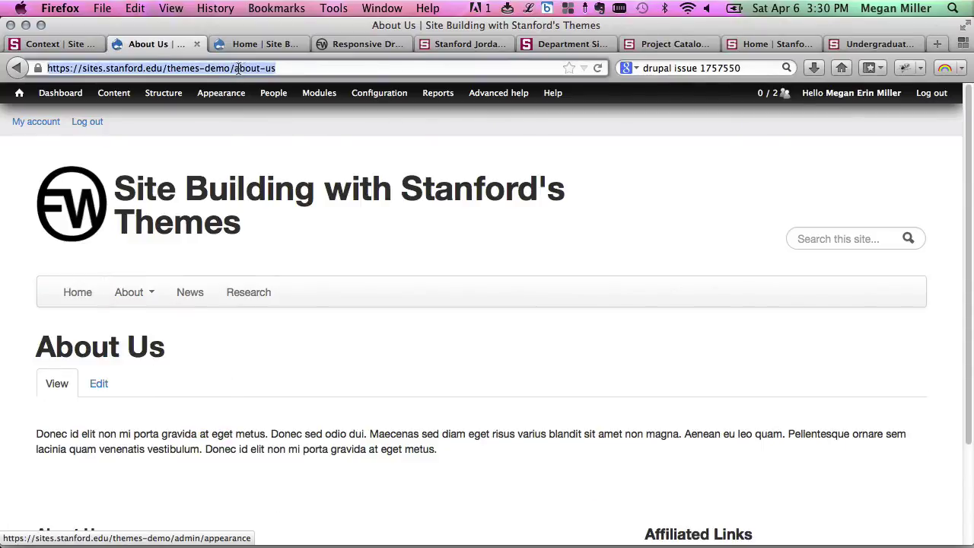
left_click(230, 68)
type("about/")
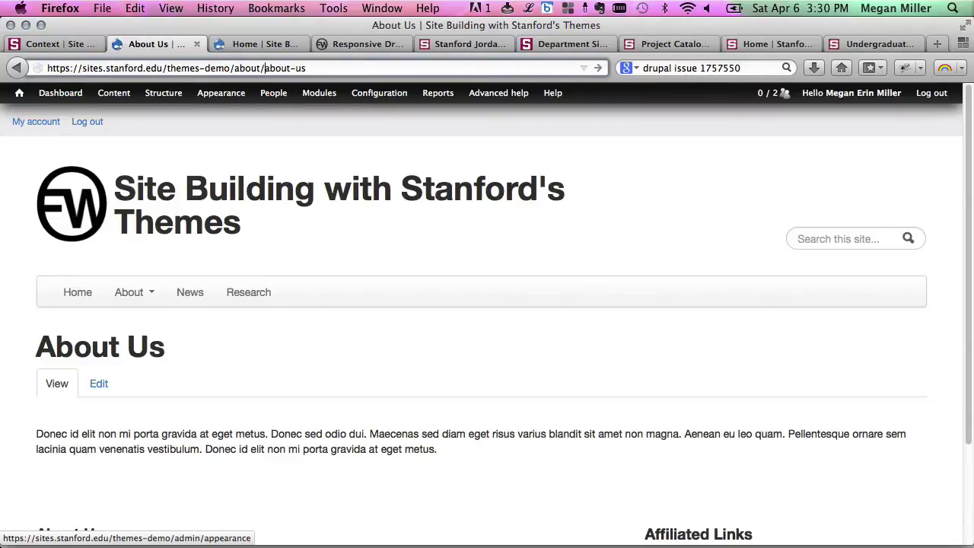
key("BackSpace")
key("BackSpace")
key("BackSpace")
key("BackSpace")
key("BackSpace")
key("BackSpace")
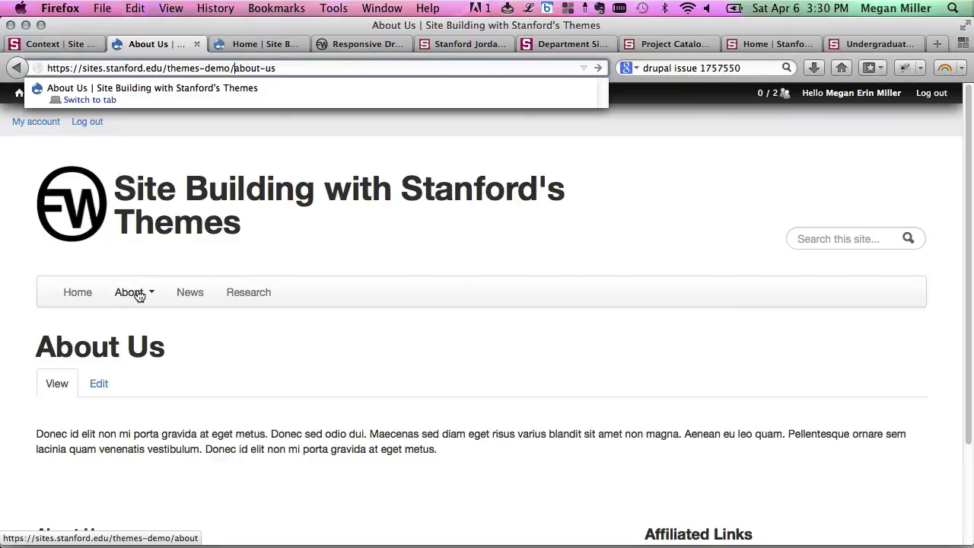
left_click(371, 257)
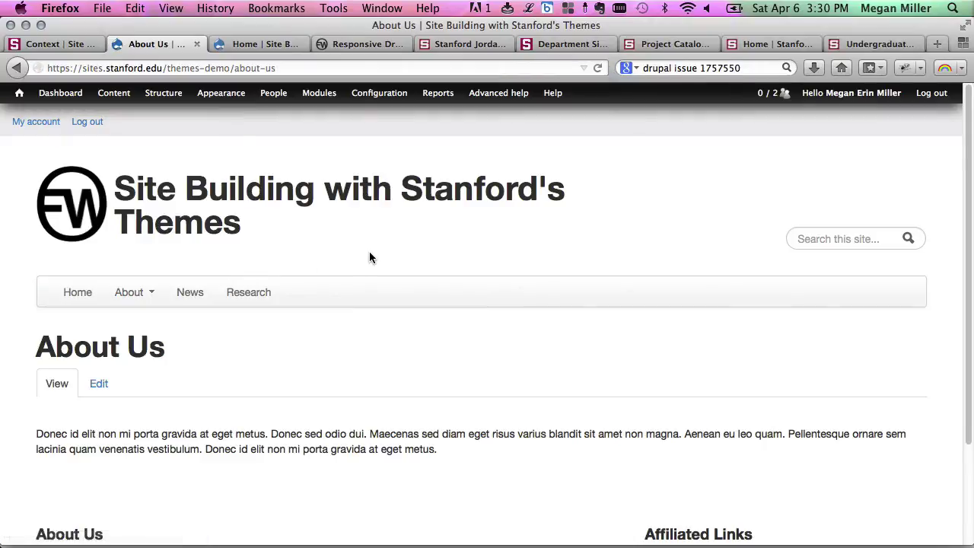
Step: Recheck the About submenu, close it, and return to the presentation slides
scroll(254, 341, "down", 3)
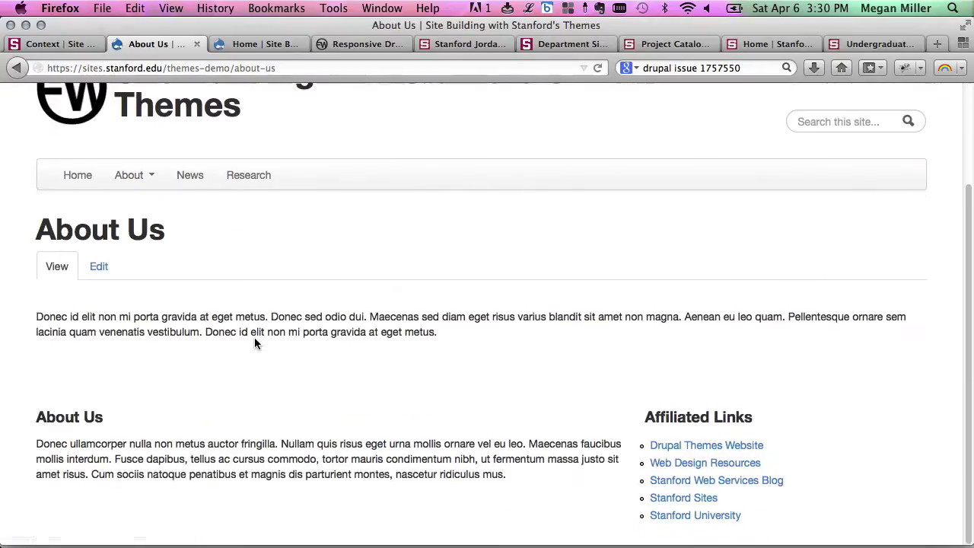
left_click(130, 181)
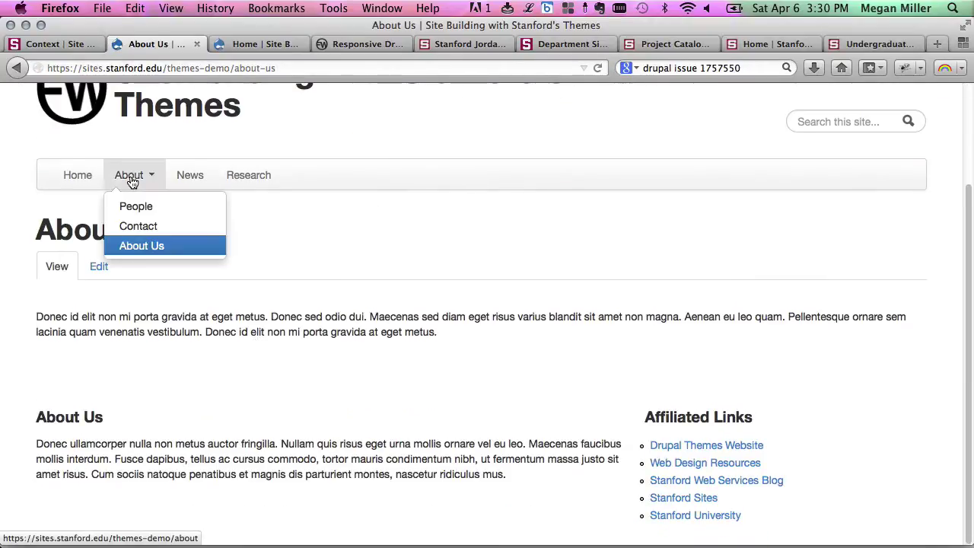
left_click(390, 274)
key("super+Tab")
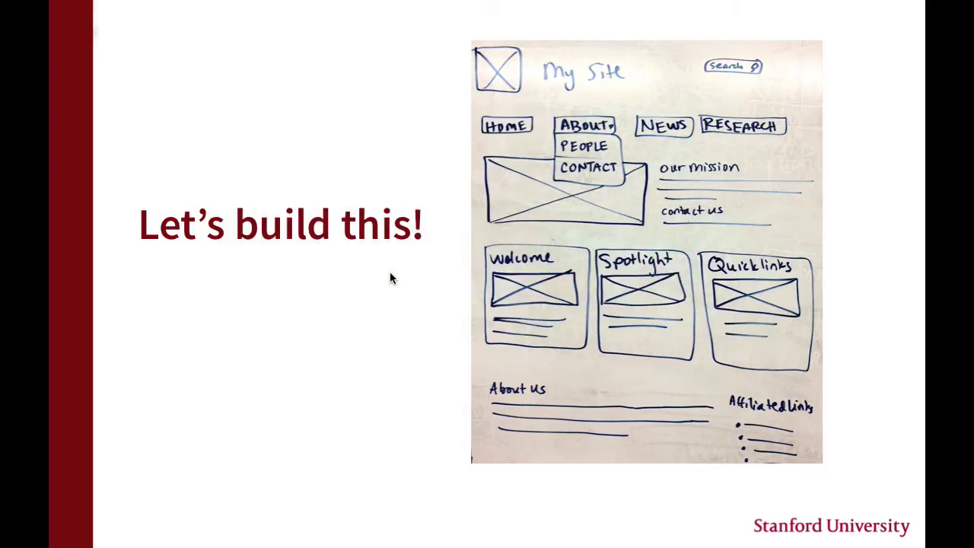
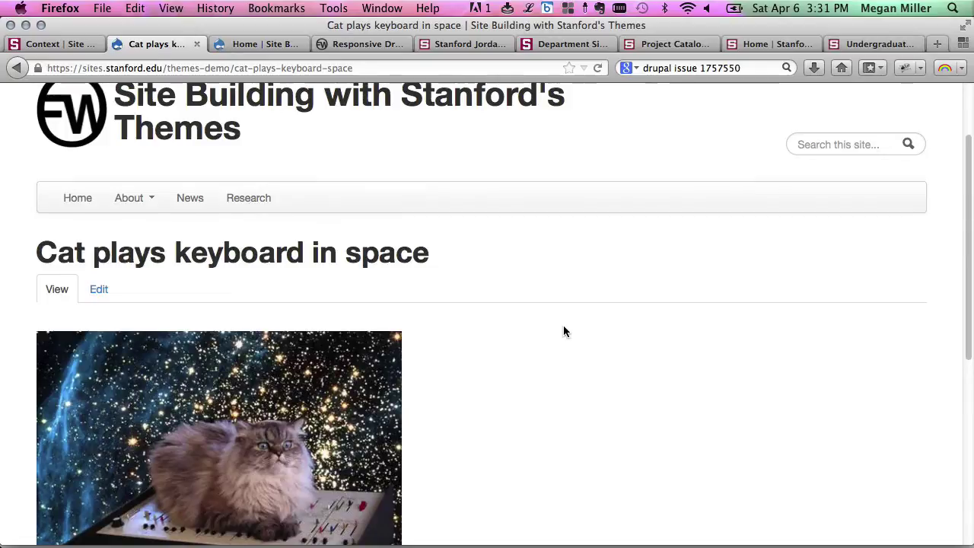
Step: Go to the site's News page, then start a blank new view and focus its View name field
scroll(564, 331, "down", 2)
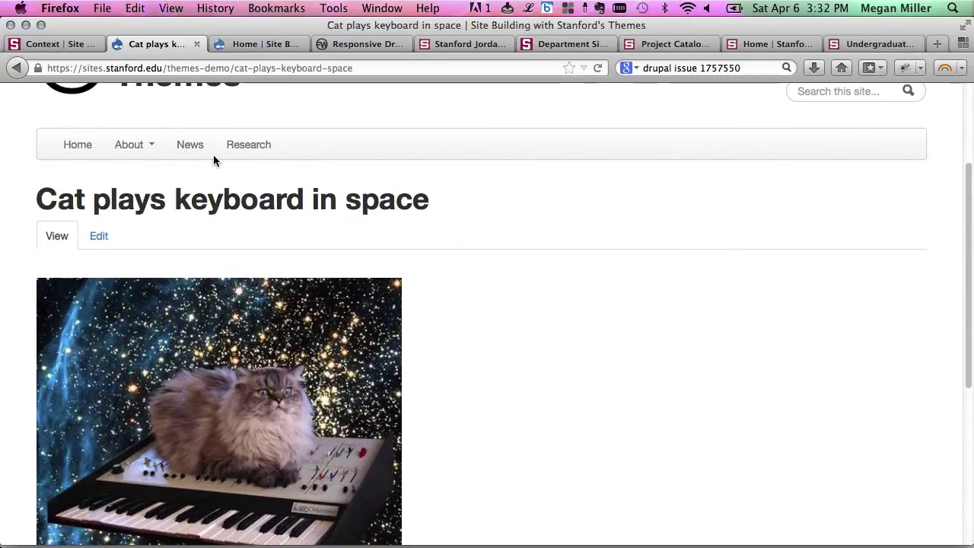
left_click(191, 150)
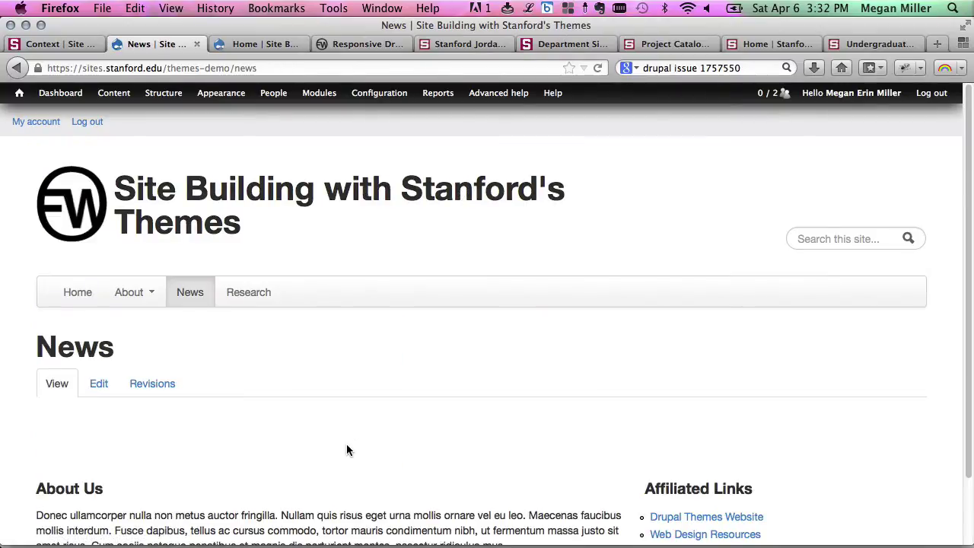
mouse_move(167, 101)
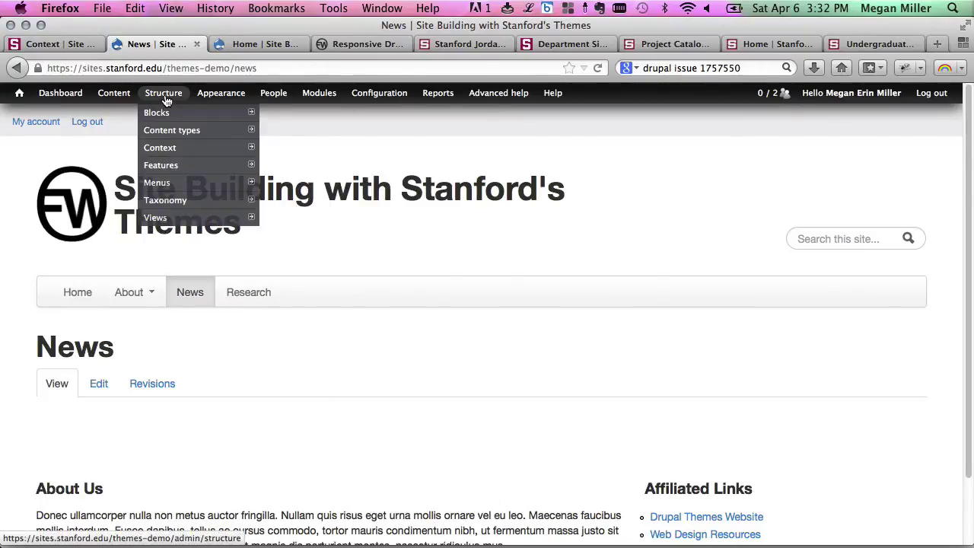
mouse_move(194, 218)
left_click(283, 219)
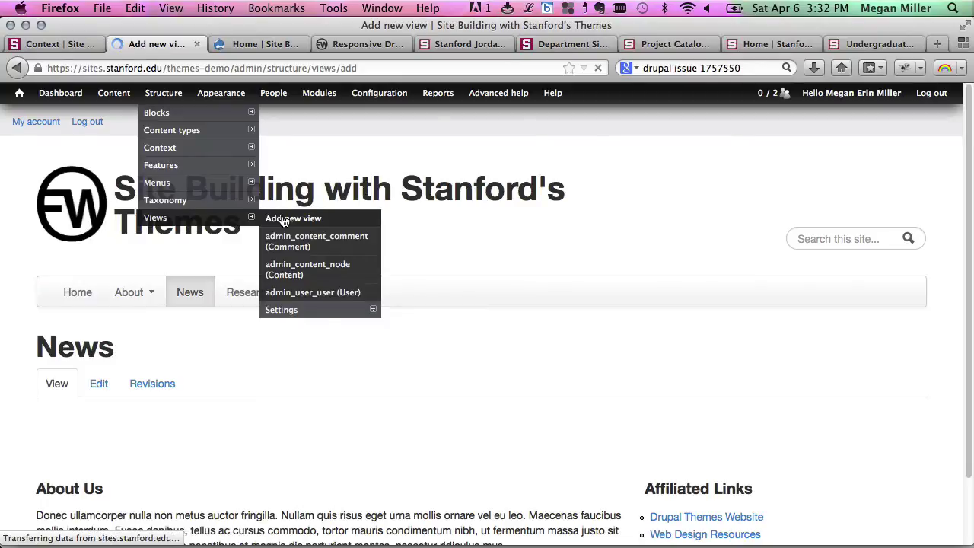
left_click(146, 261)
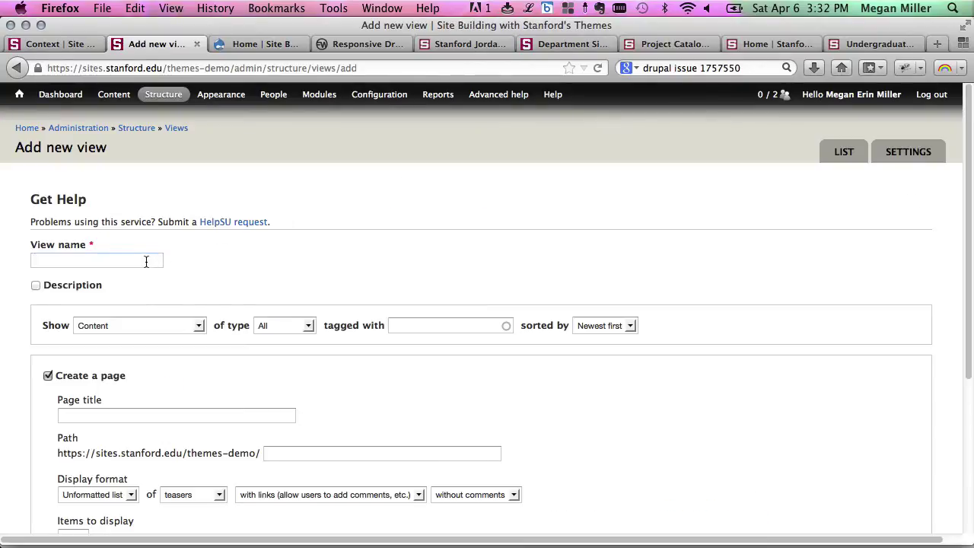
Step: Name the view 'News View' and list only Article content
type("News View")
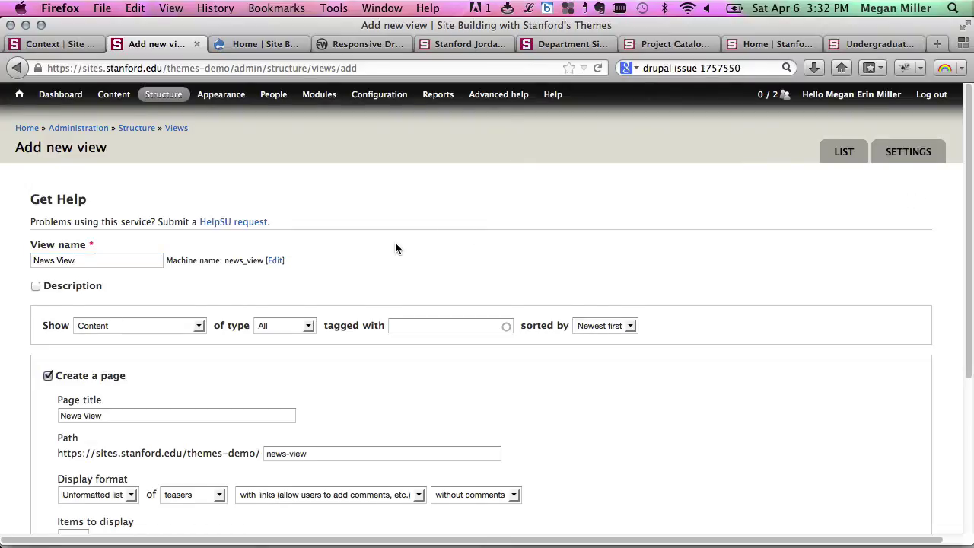
scroll(395, 241, "down", 2)
left_click(170, 242)
left_click(184, 256)
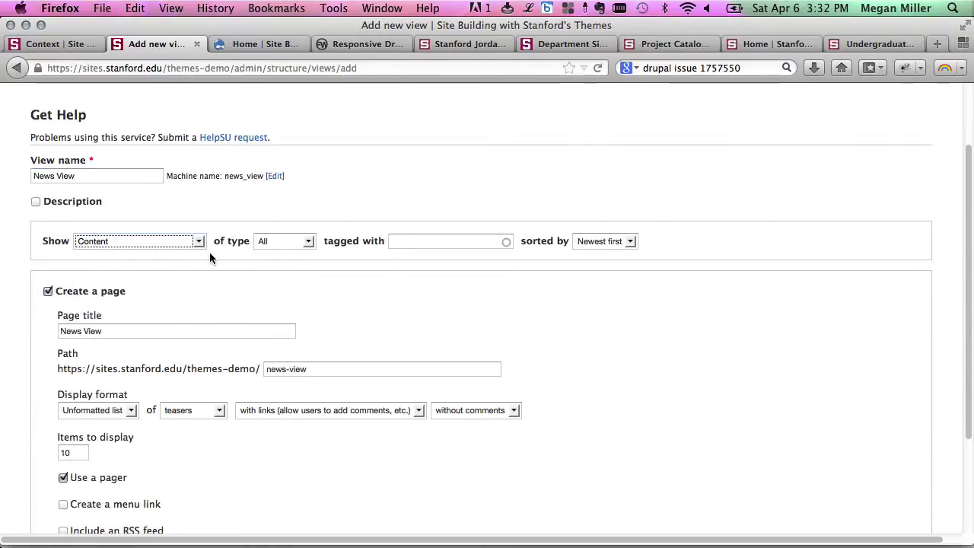
left_click(296, 241)
left_click(301, 268)
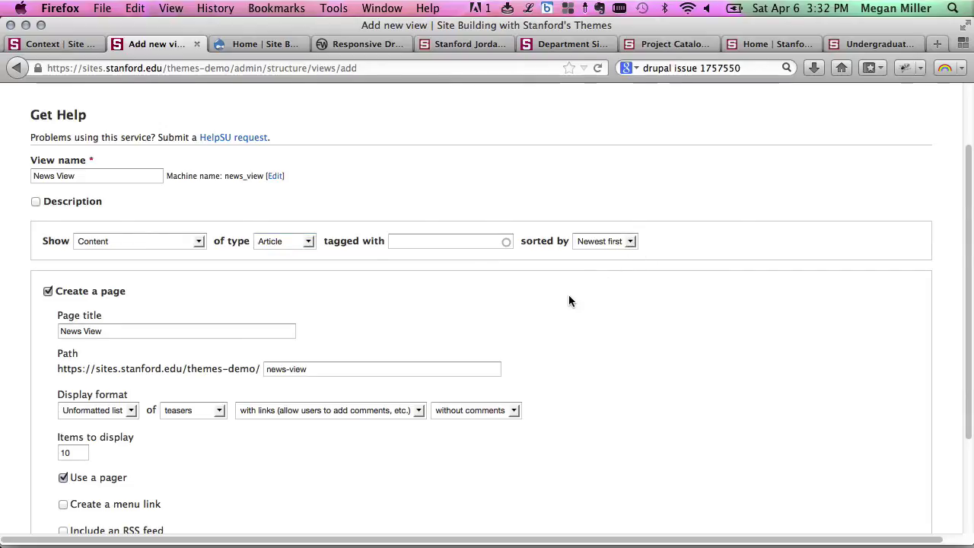
Step: Create a block instead of a page, shown as an unformatted list of fields, and continue editing
scroll(569, 298, "down", 3)
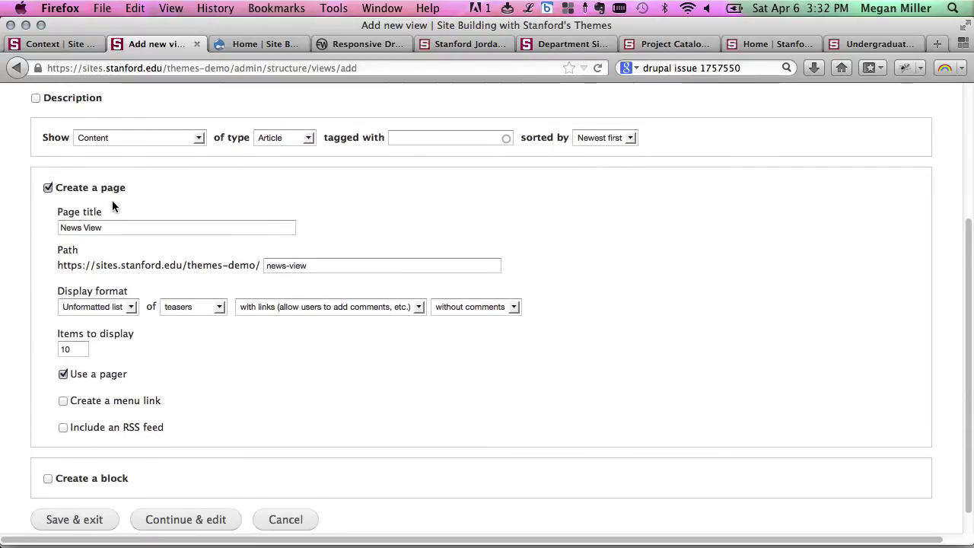
left_click(47, 187)
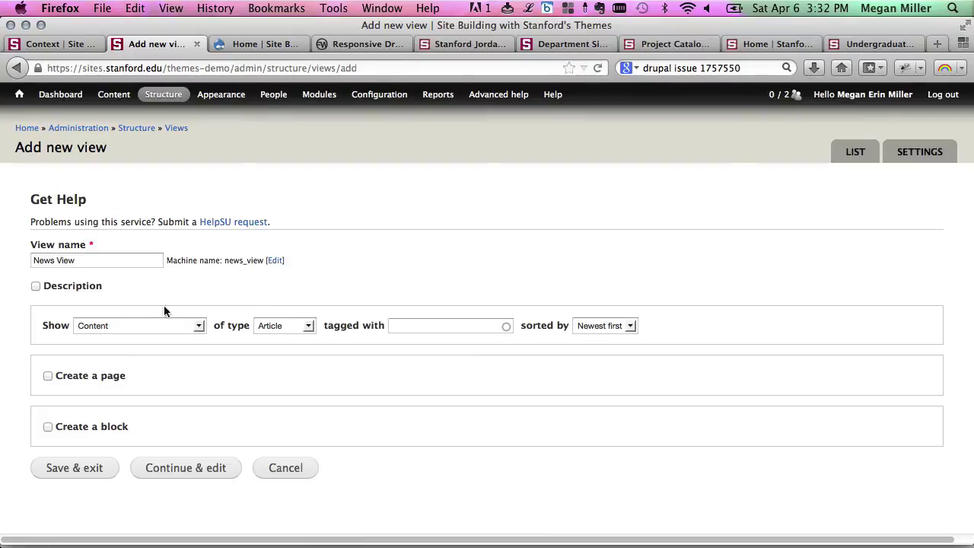
left_click(48, 427)
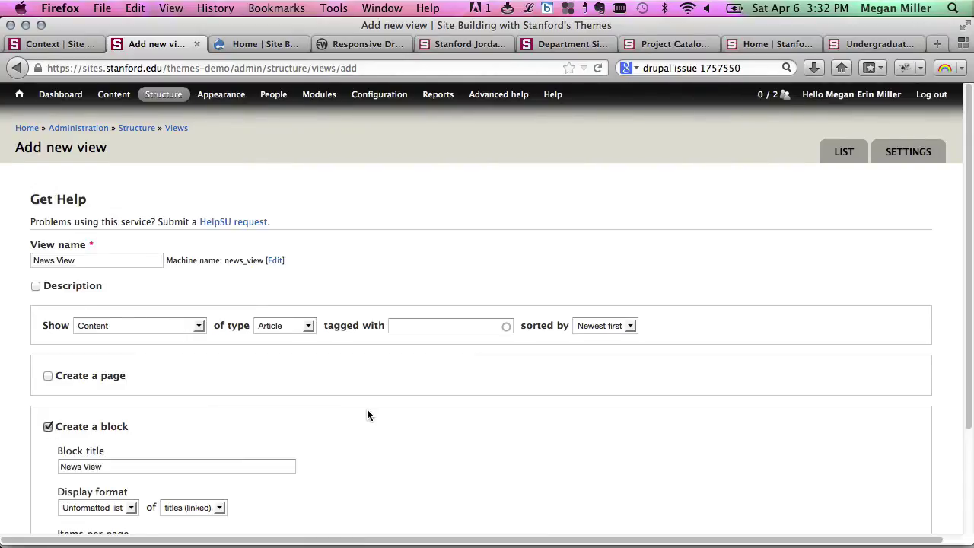
scroll(366, 409, "down", 3)
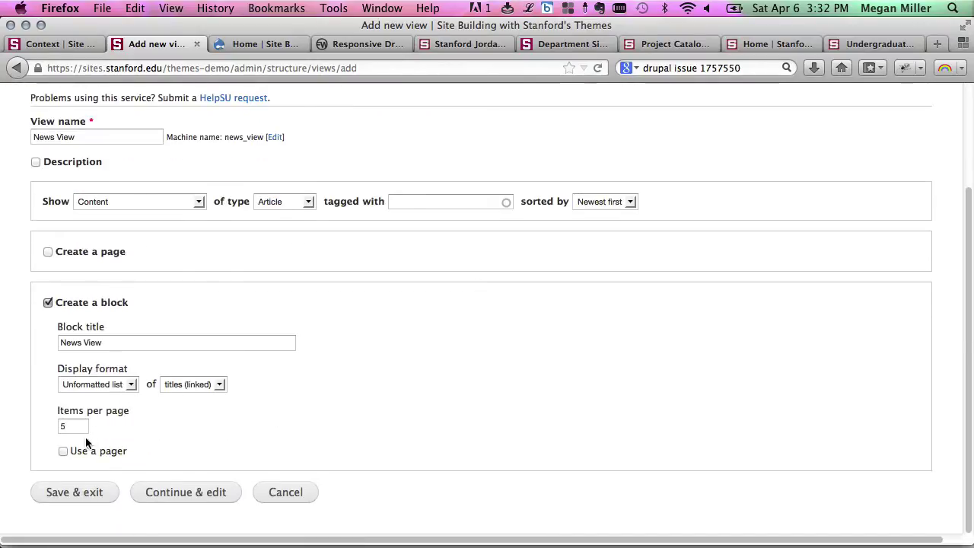
left_click(137, 384)
left_click(137, 383)
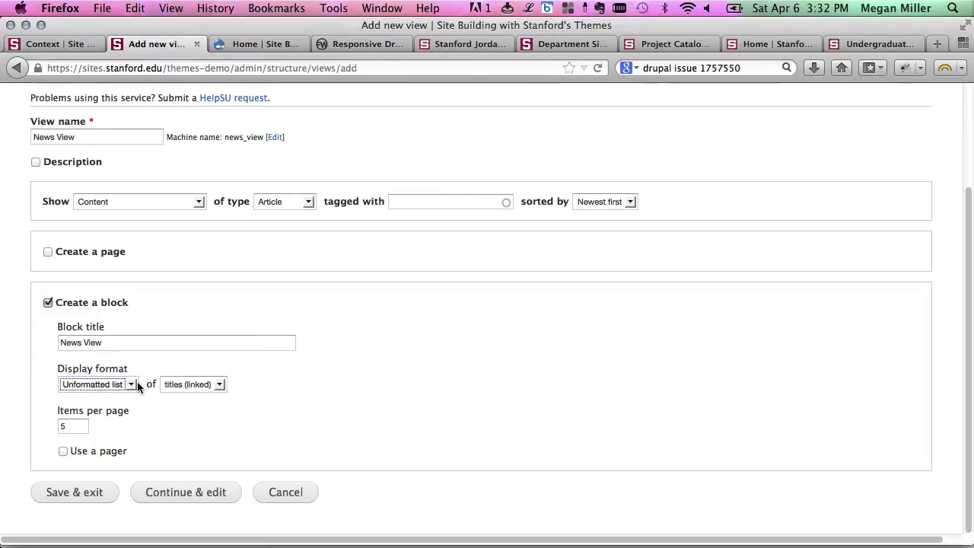
left_click(219, 384)
left_click(204, 442)
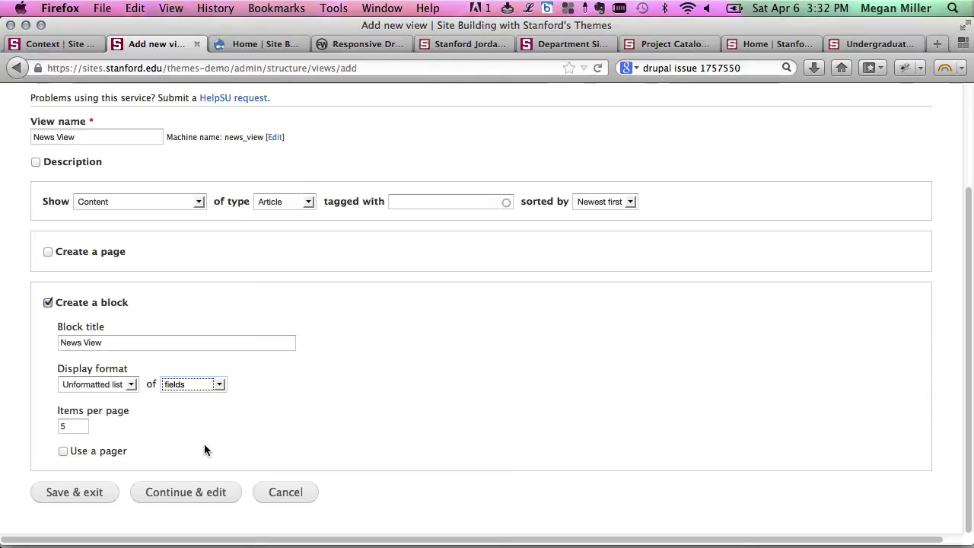
left_click(316, 439)
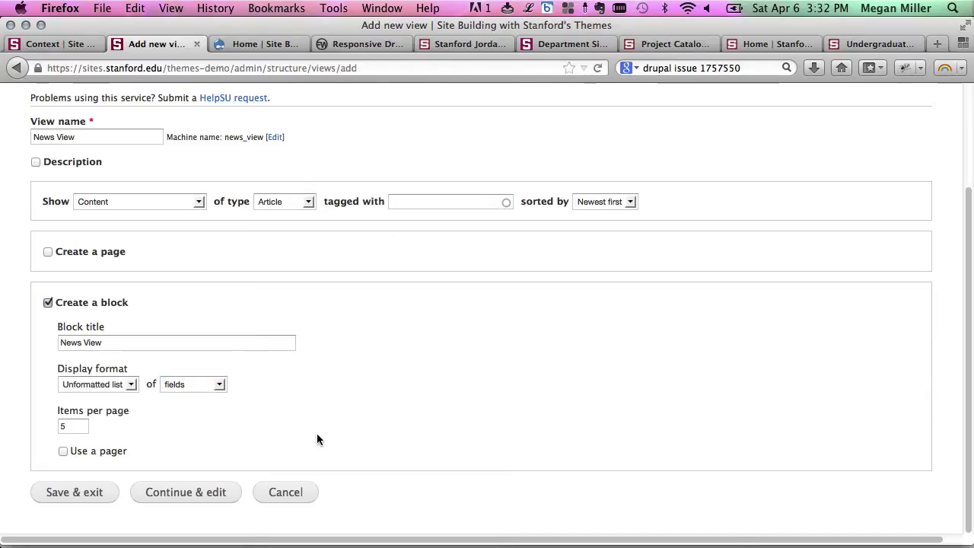
left_click(205, 495)
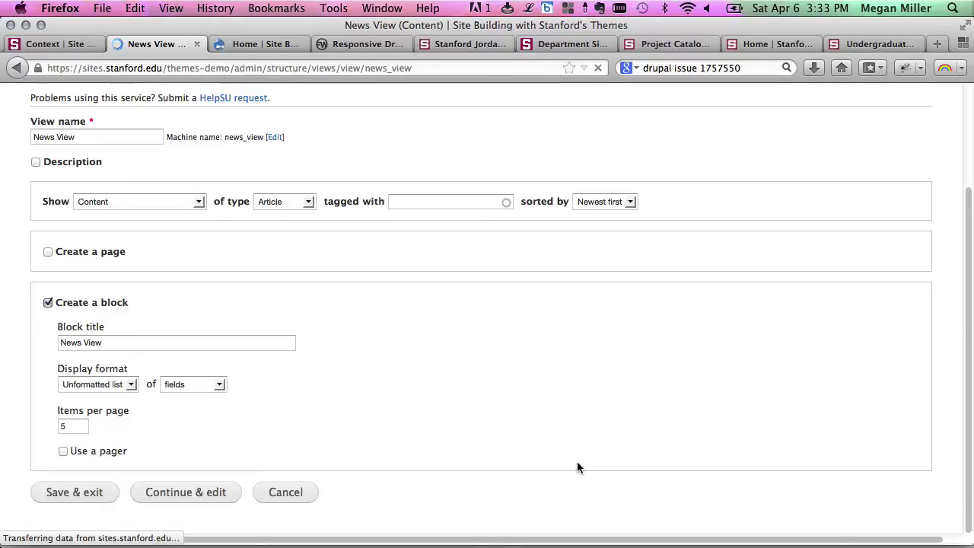
Step: Add the Content: Image field to all displays of the News View block
scroll(411, 338, "down", 5)
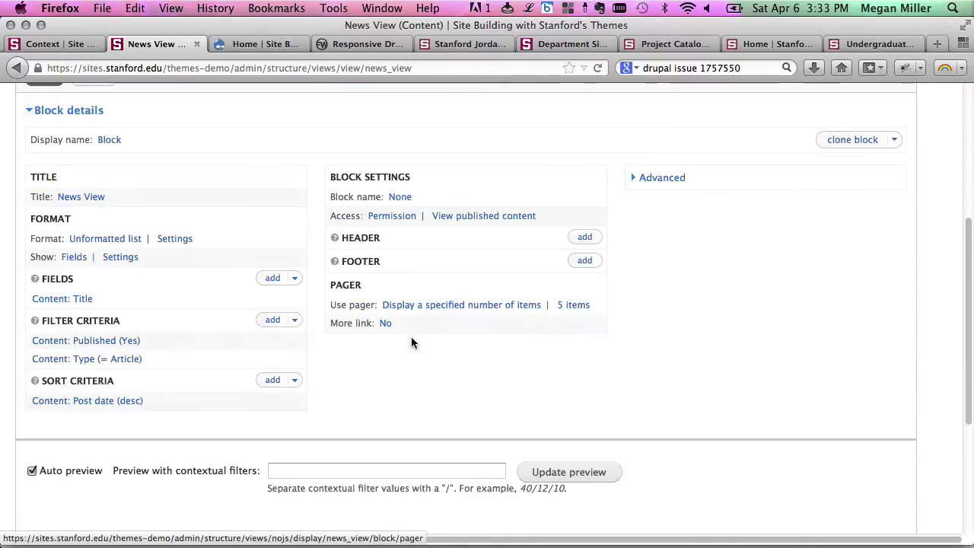
scroll(424, 406, "down", 4)
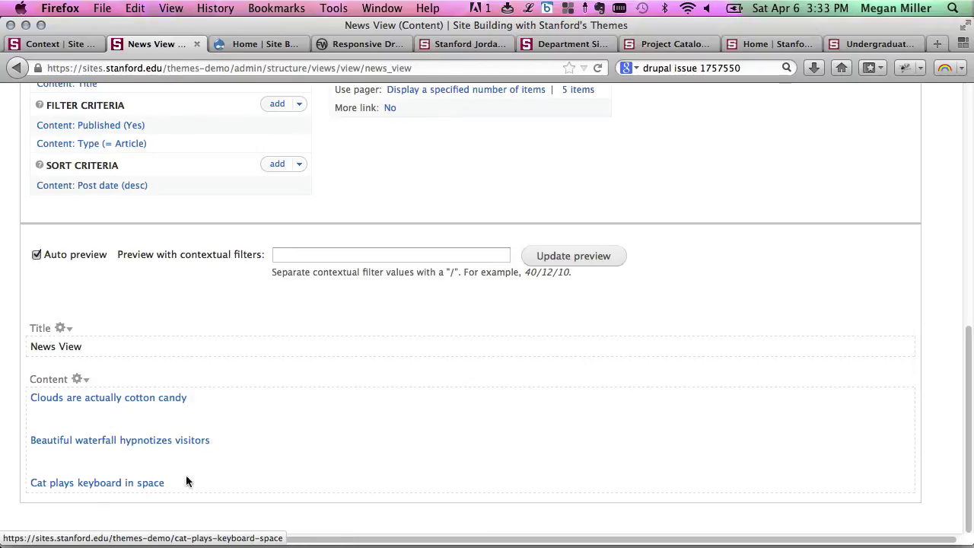
scroll(341, 441, "up", 3)
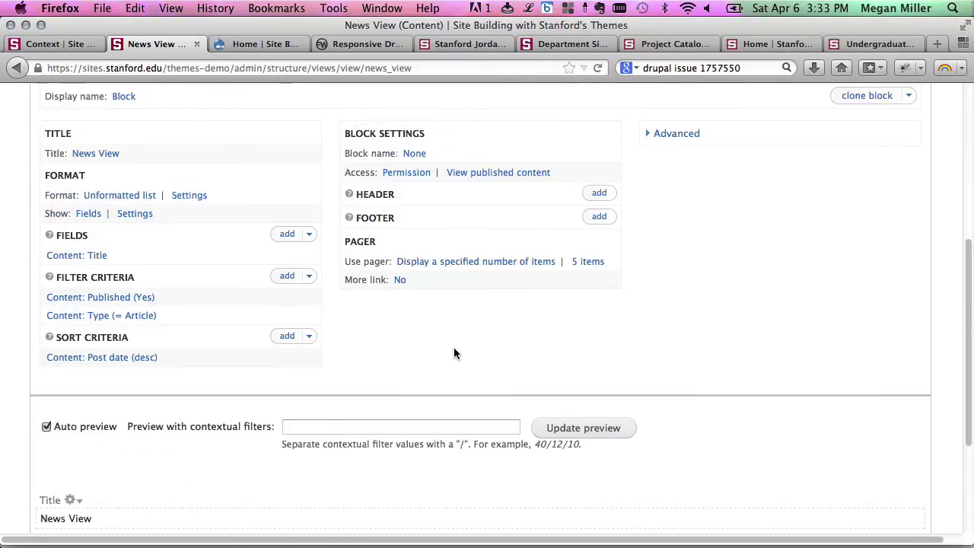
left_click(286, 235)
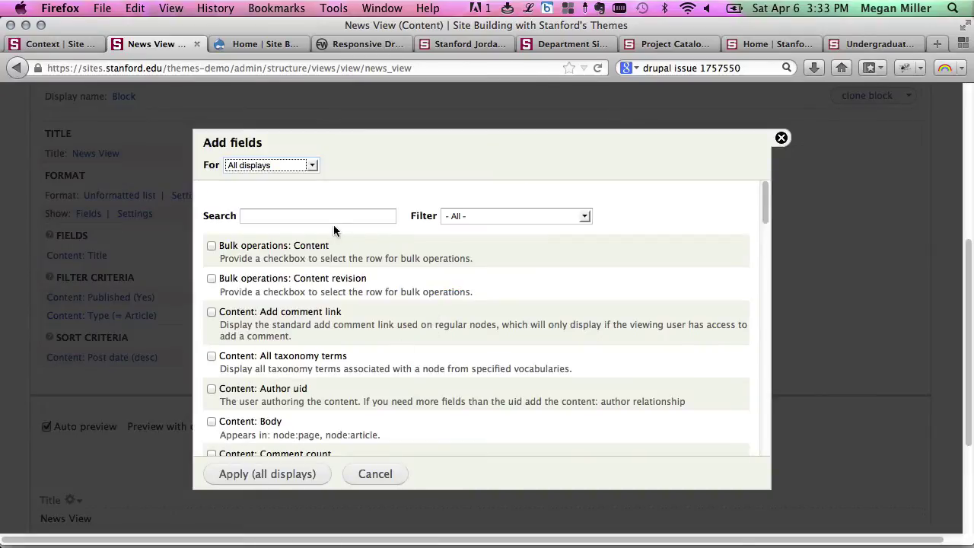
left_click(324, 219)
type("image")
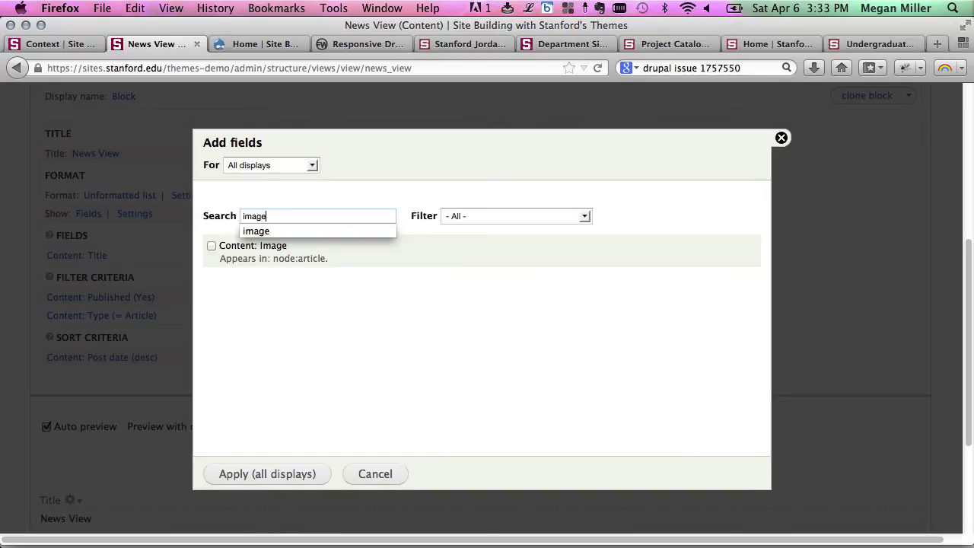
key("Down")
key("Return")
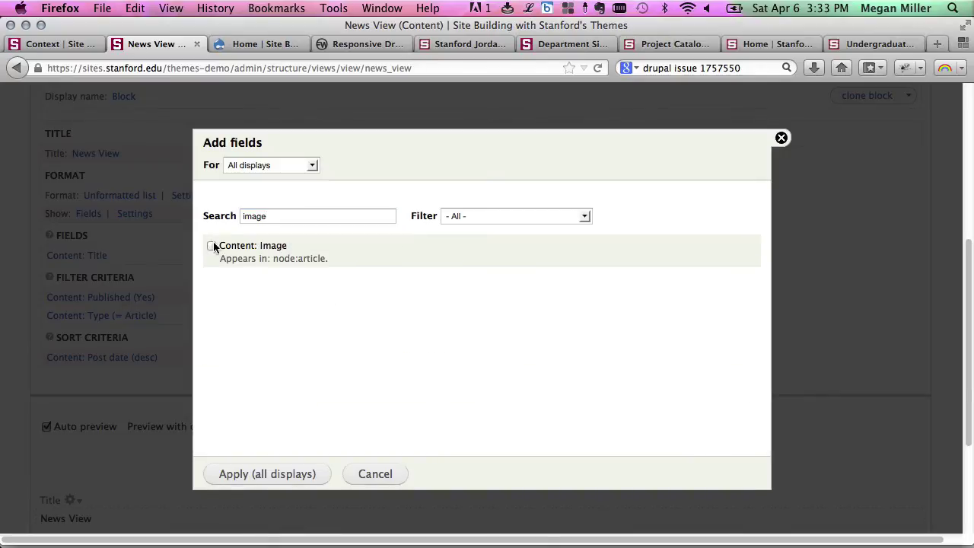
left_click(211, 246)
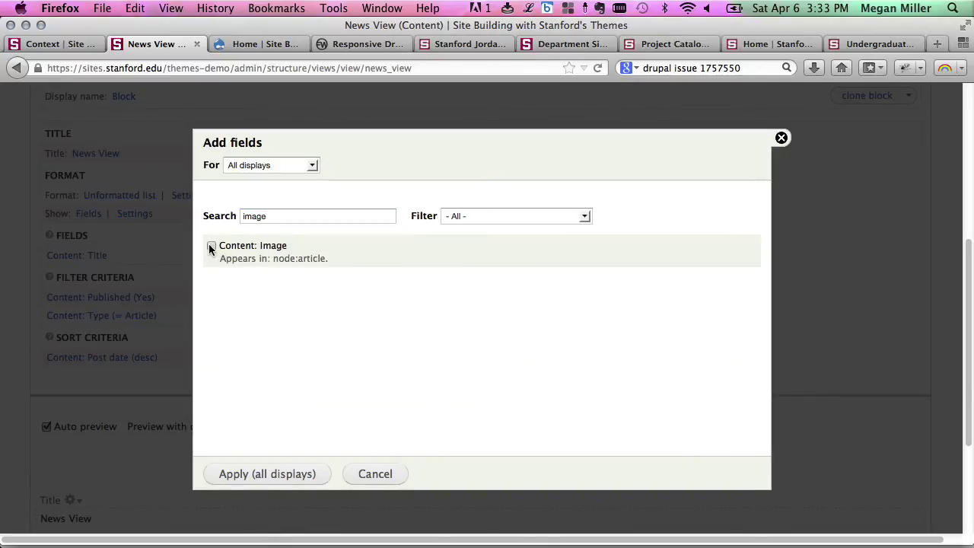
left_click(292, 474)
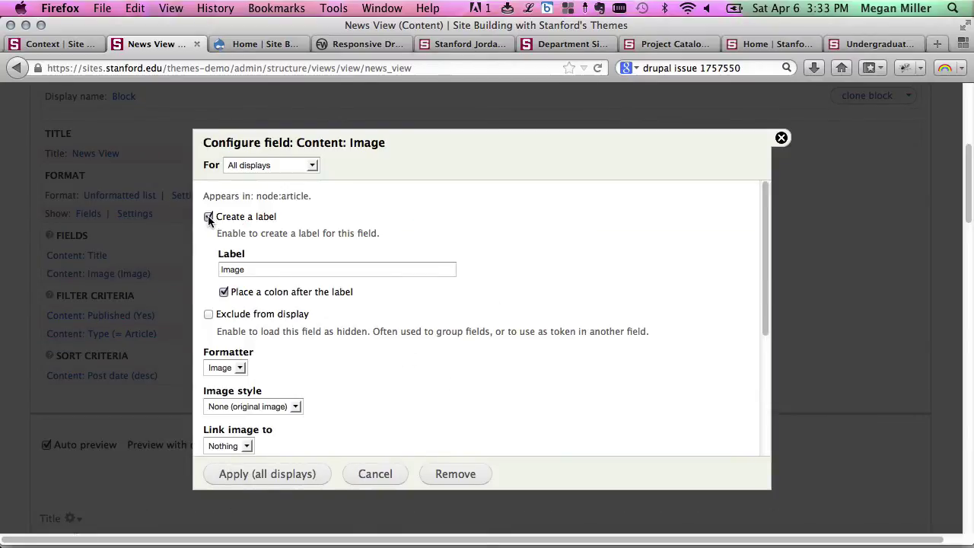
Step: Set the image field to no label, medium style, linked to its content, and apply
left_click(208, 218)
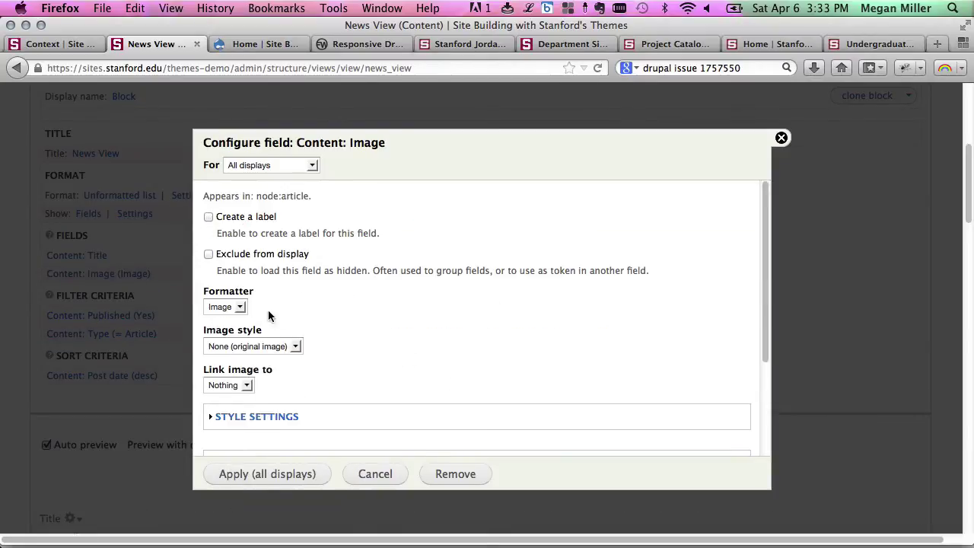
left_click(293, 347)
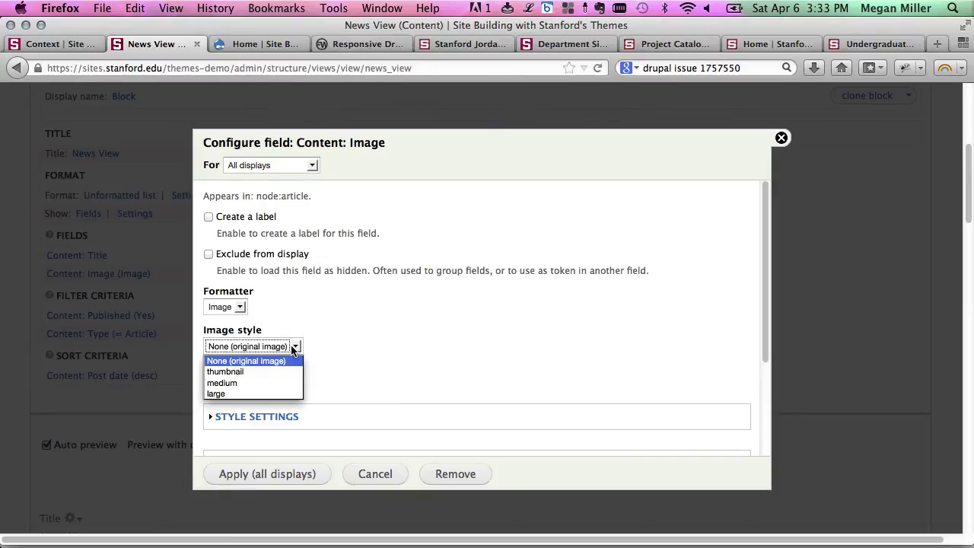
left_click(281, 383)
left_click(246, 387)
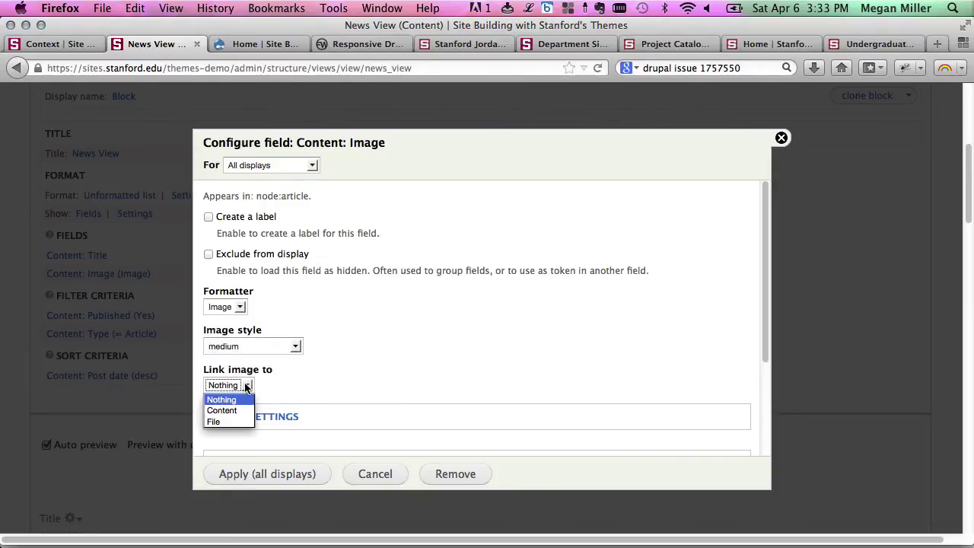
left_click(244, 409)
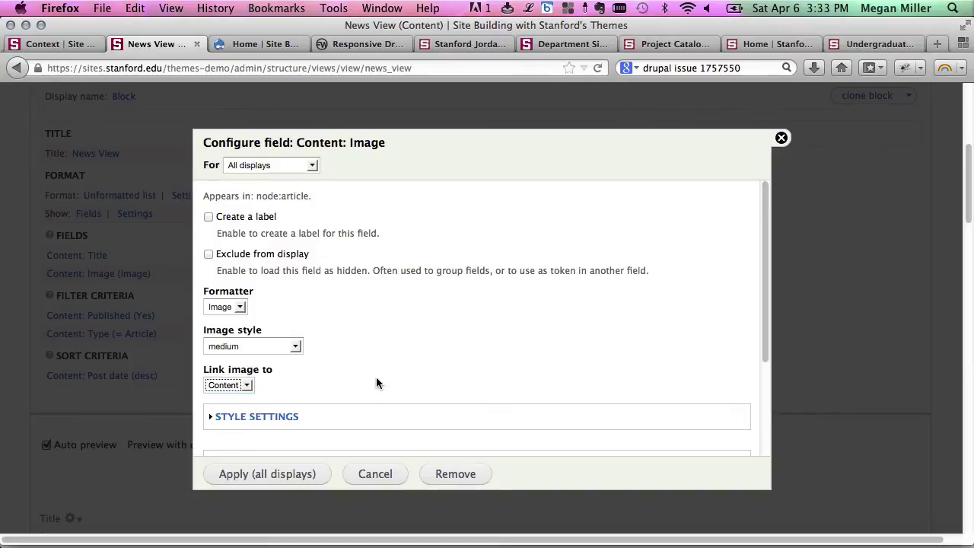
scroll(375, 378, "down", 3)
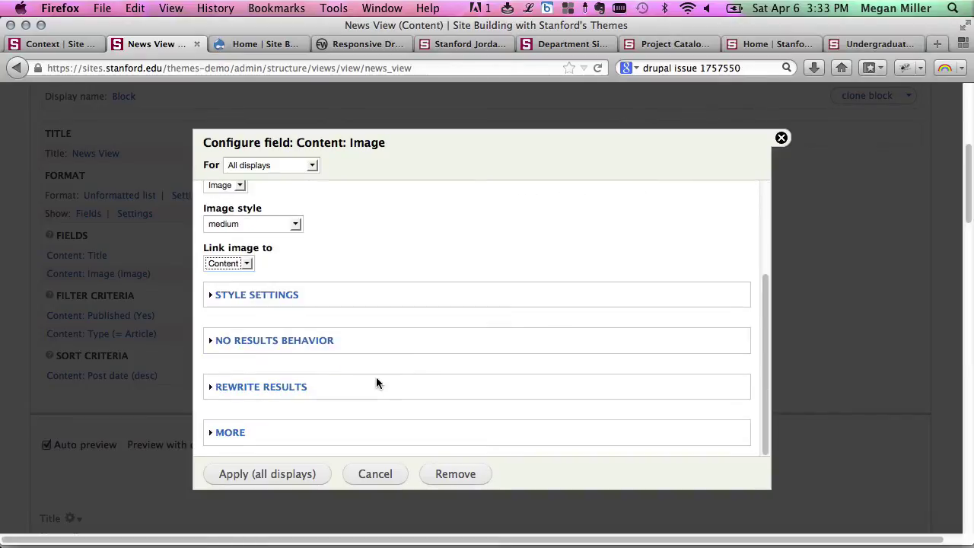
left_click(257, 474)
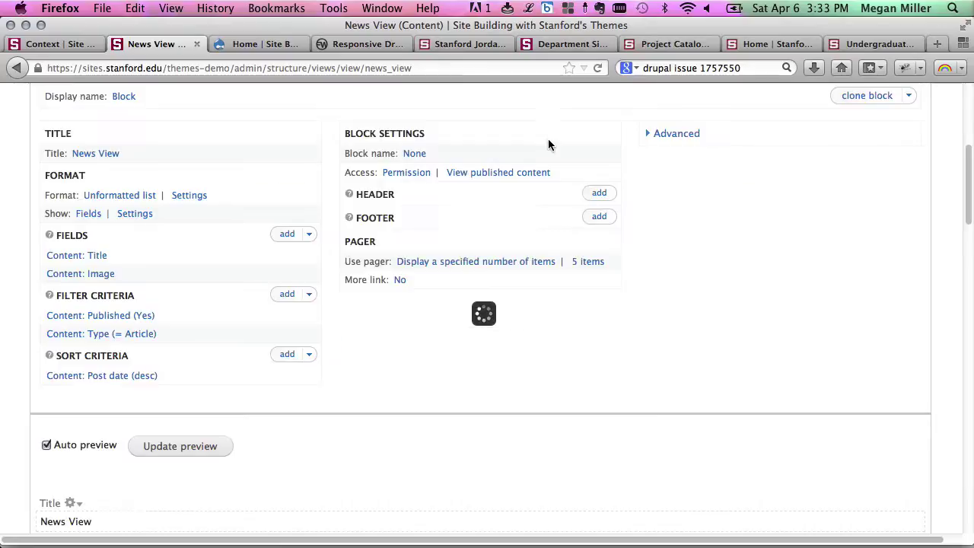
scroll(347, 318, "down", 5)
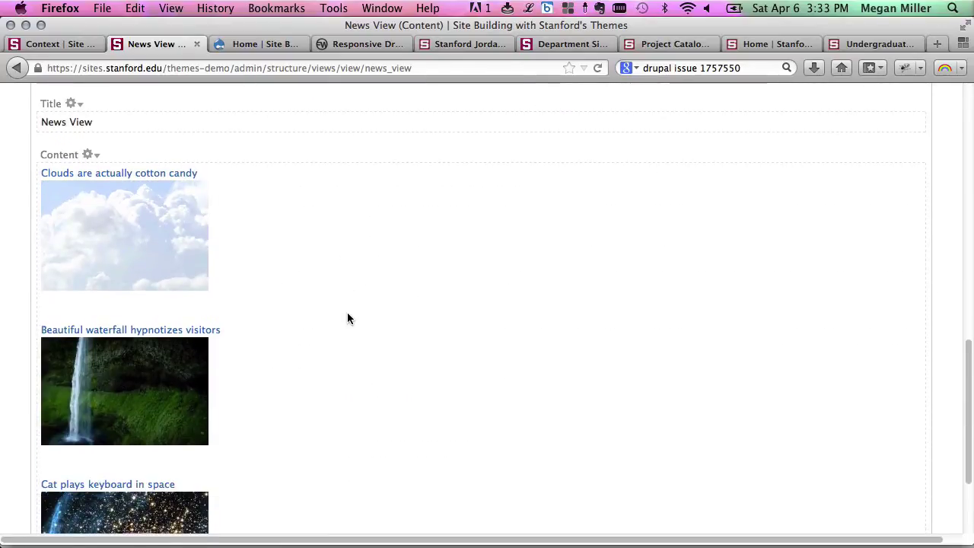
scroll(347, 318, "up", 5)
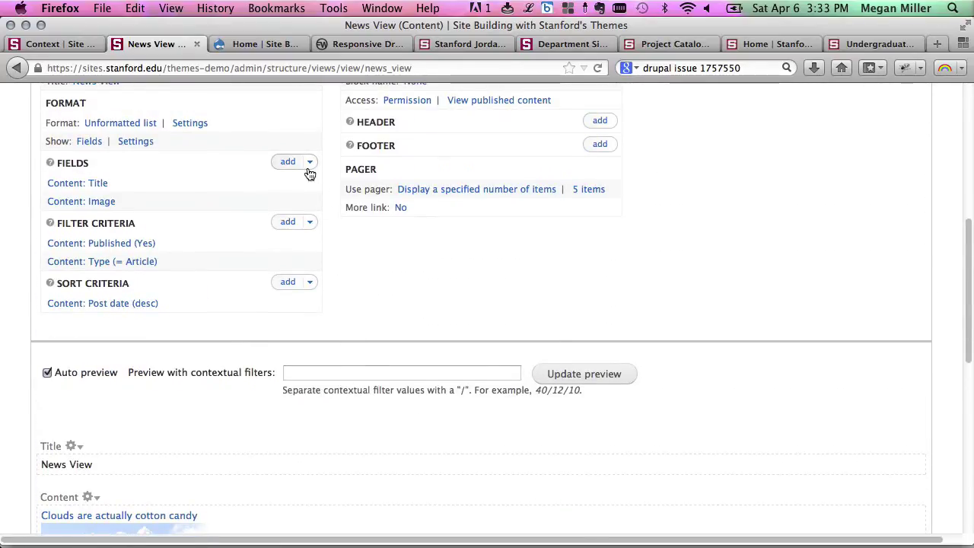
Step: Search for 'date' and add the Content: Post date field
triple_click(307, 168)
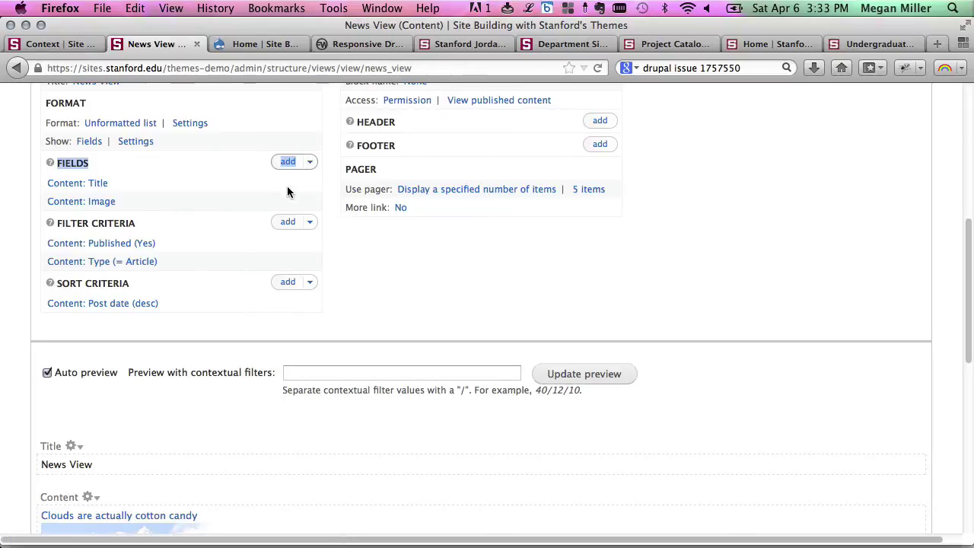
left_click(286, 163)
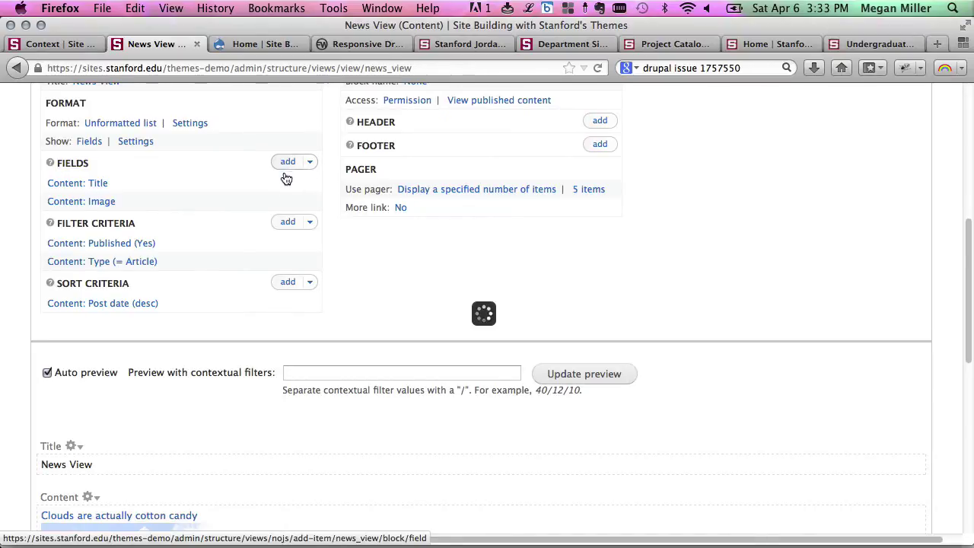
type("publi")
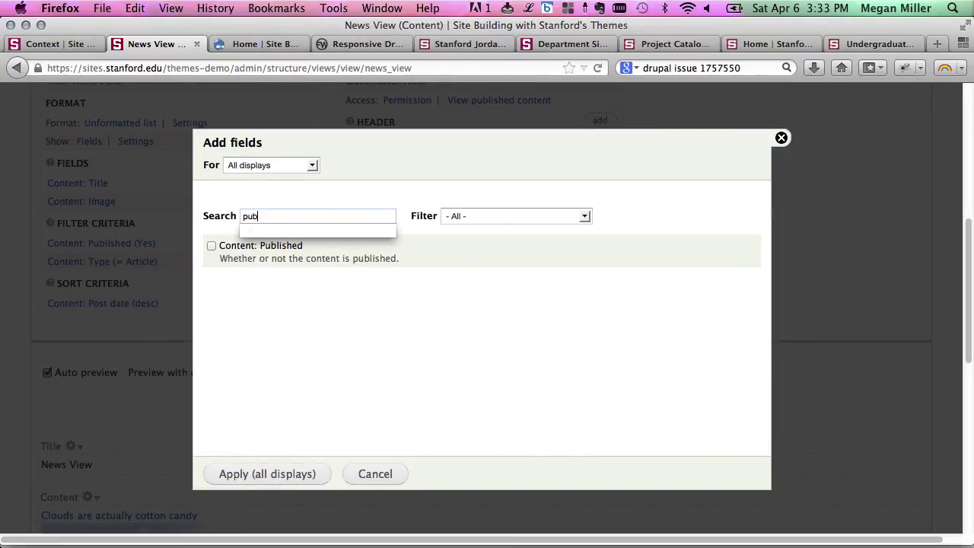
key("BackSpace")
key("BackSpace")
key("BackSpace")
key("BackSpace")
type("date")
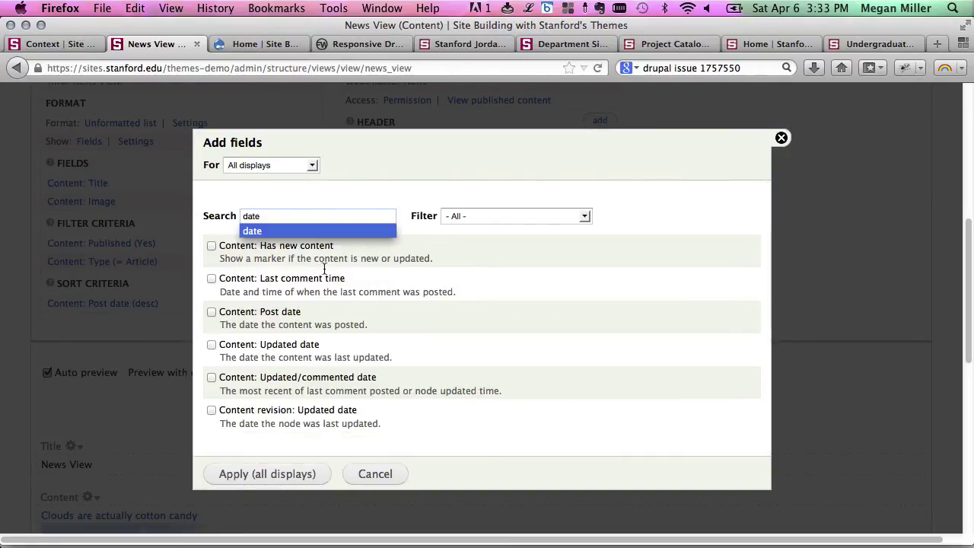
left_click(211, 311)
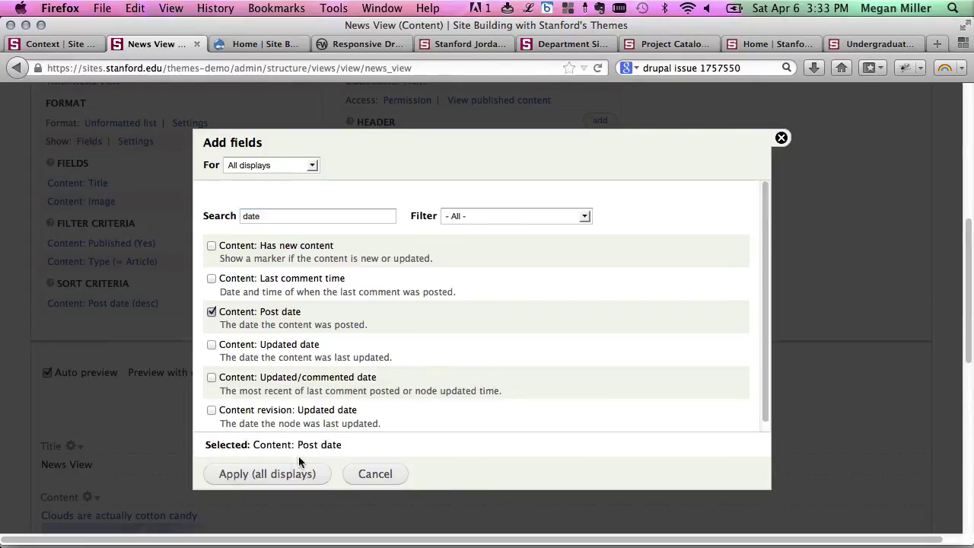
left_click(277, 475)
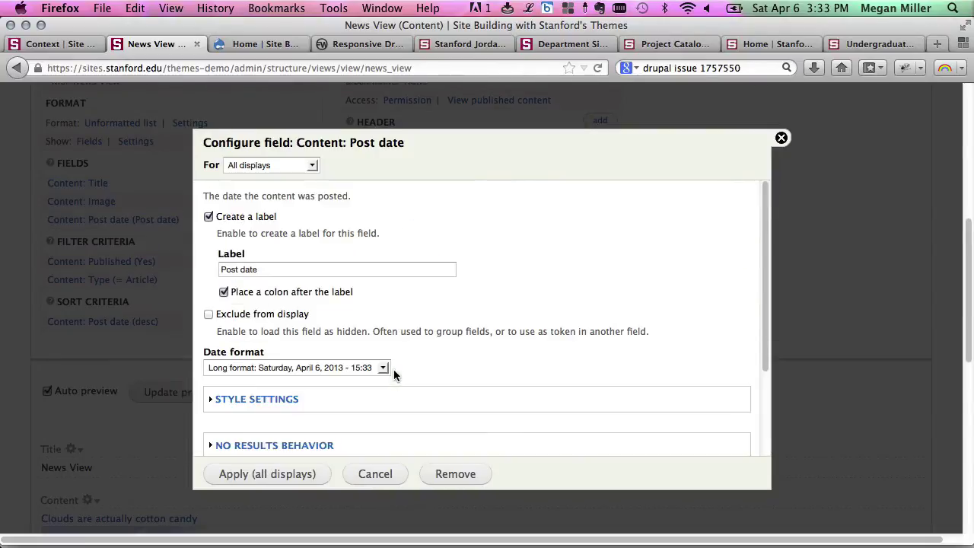
Step: Give the post date no label and Long date format, applied to all displays
left_click(208, 217)
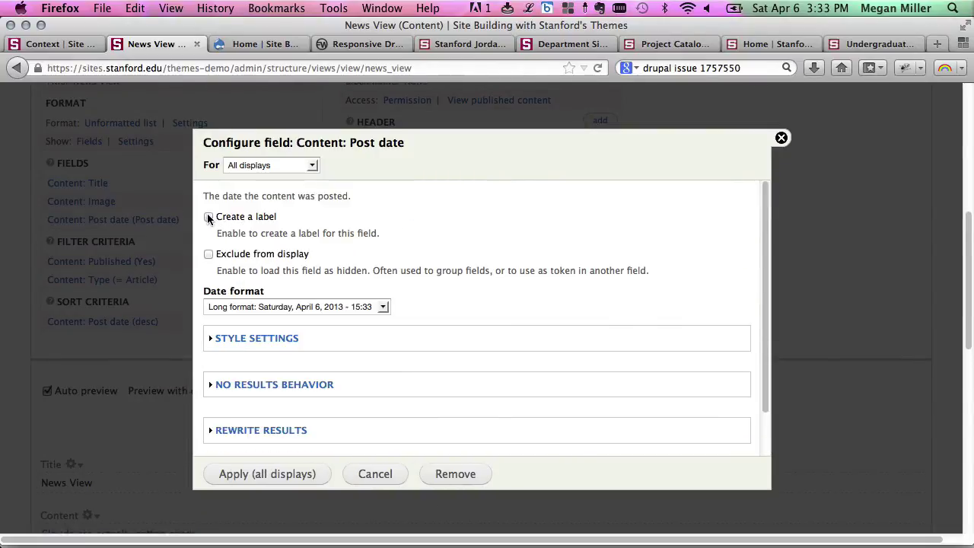
key("Tab")
left_click(380, 311)
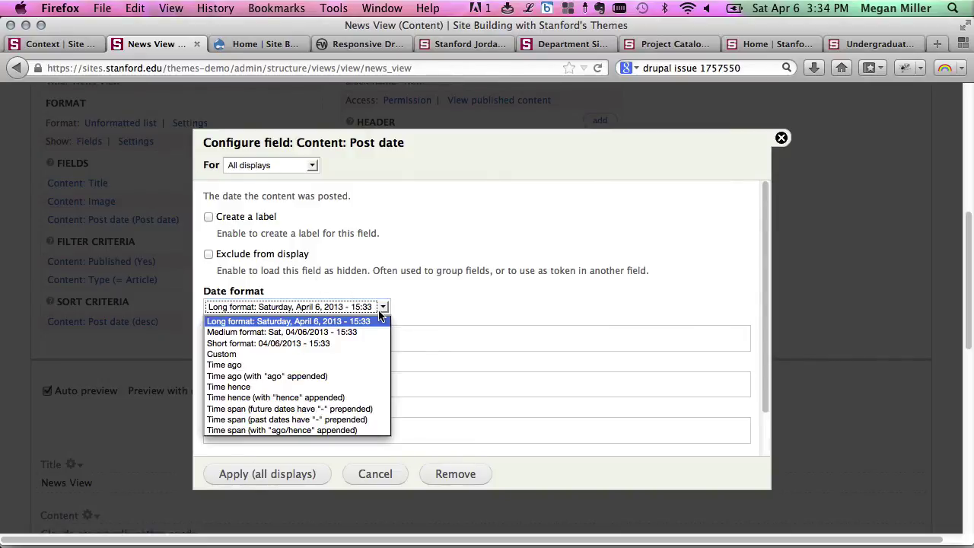
left_click(371, 321)
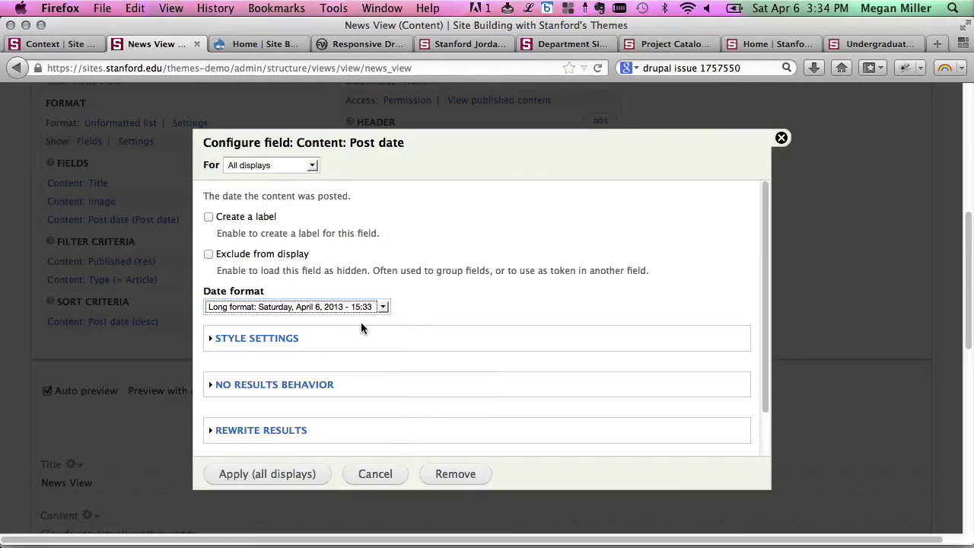
scroll(343, 330, "down", 2)
left_click(256, 474)
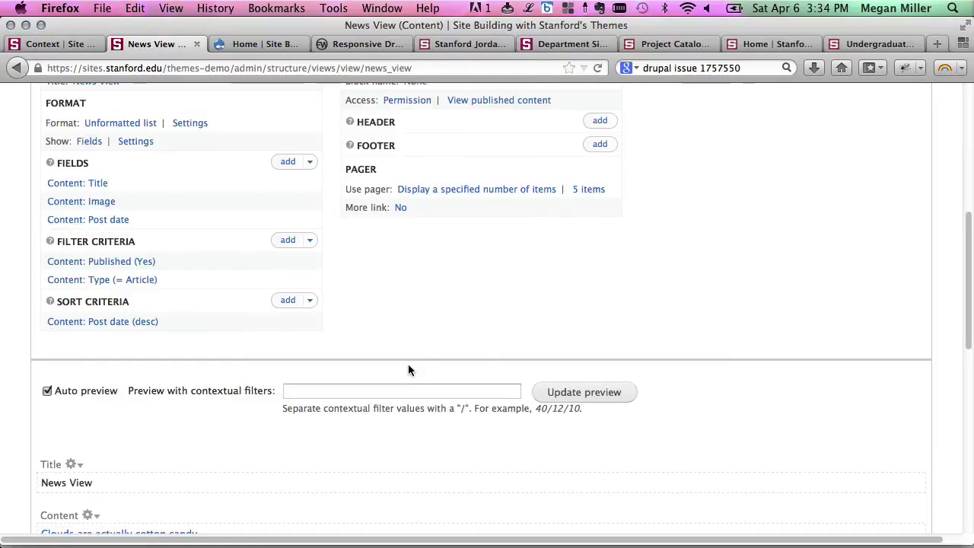
scroll(408, 365, "down", 10)
scroll(408, 369, "up", 10)
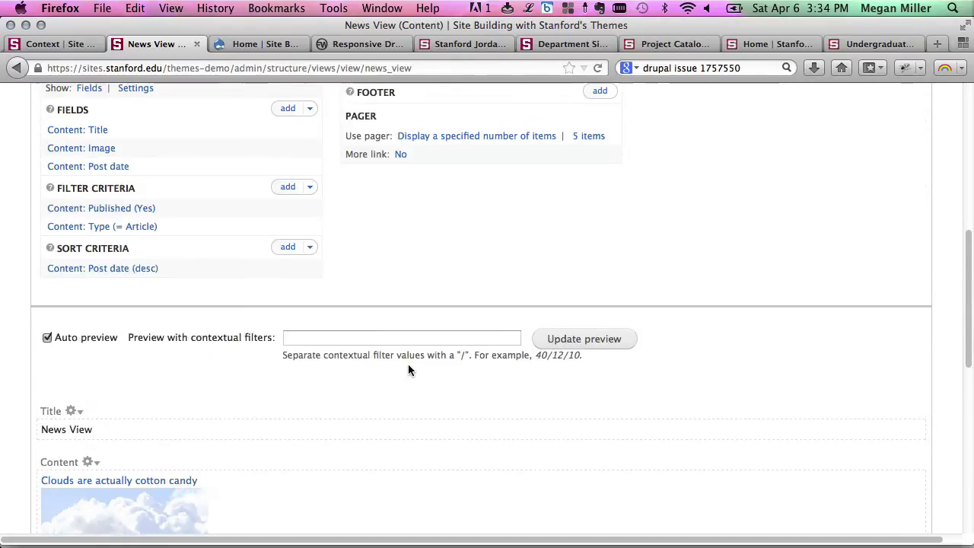
left_click(291, 205)
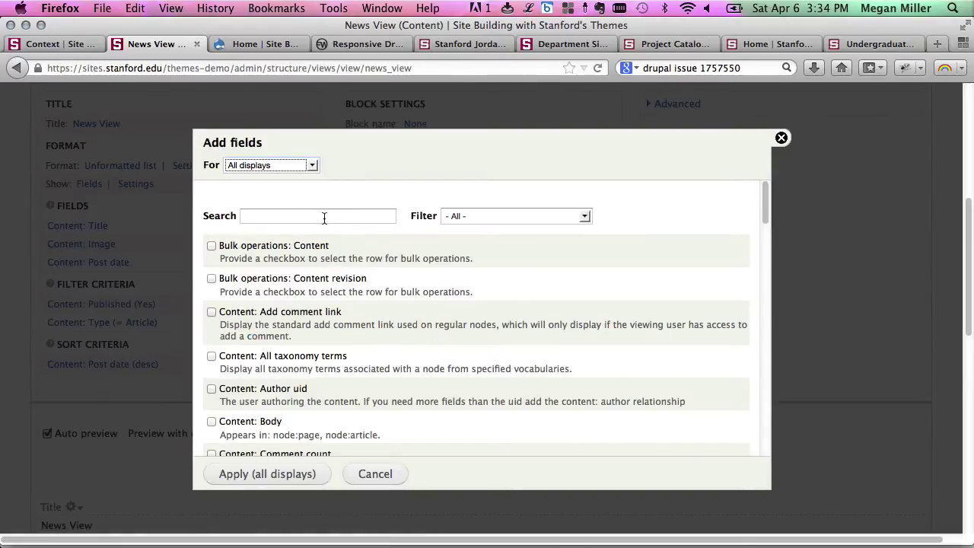
left_click(324, 218)
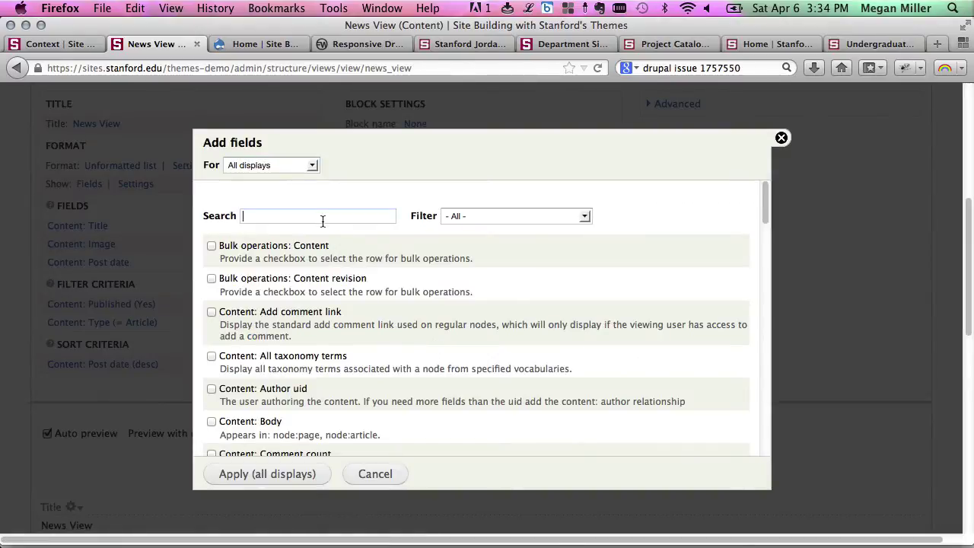
type("content")
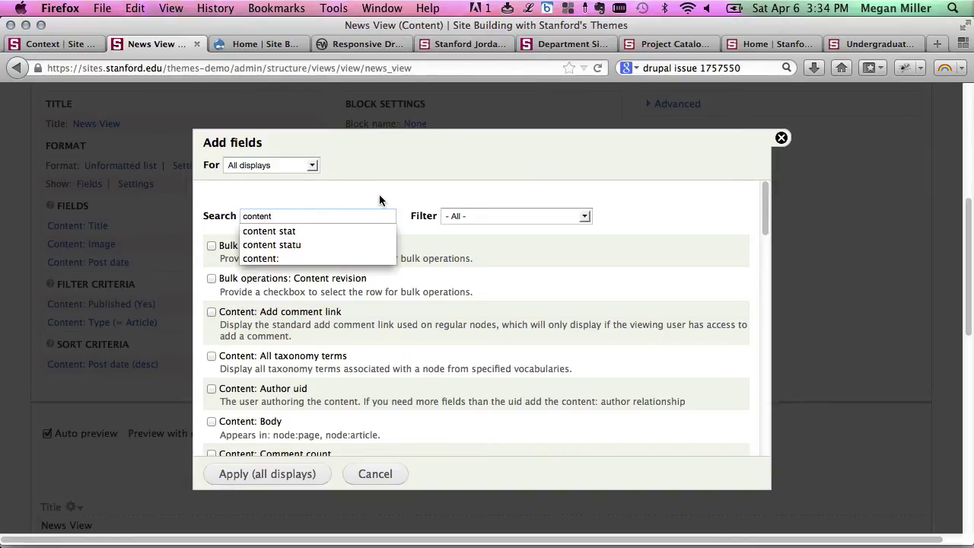
key("BackSpace")
key("BackSpace")
key("BackSpace")
key("BackSpace")
left_click(212, 421)
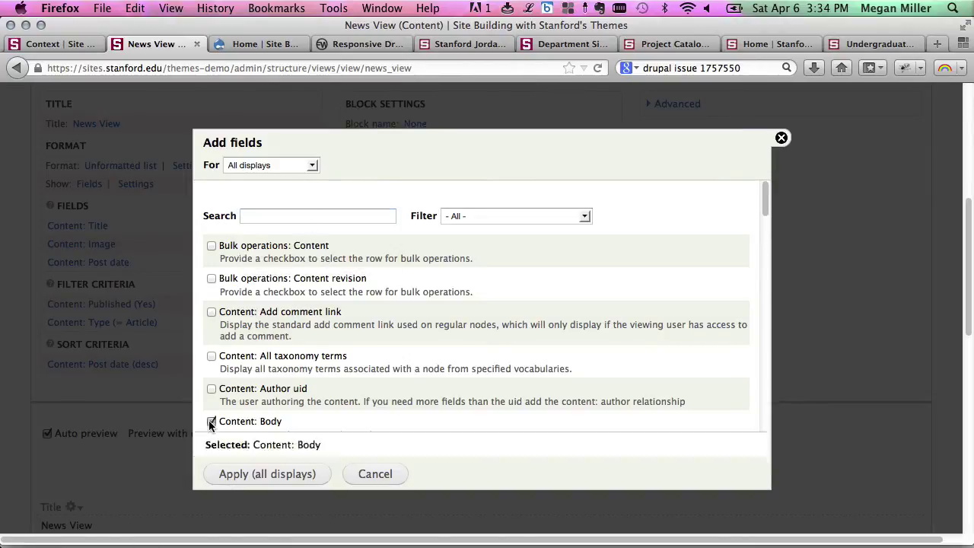
left_click(276, 471)
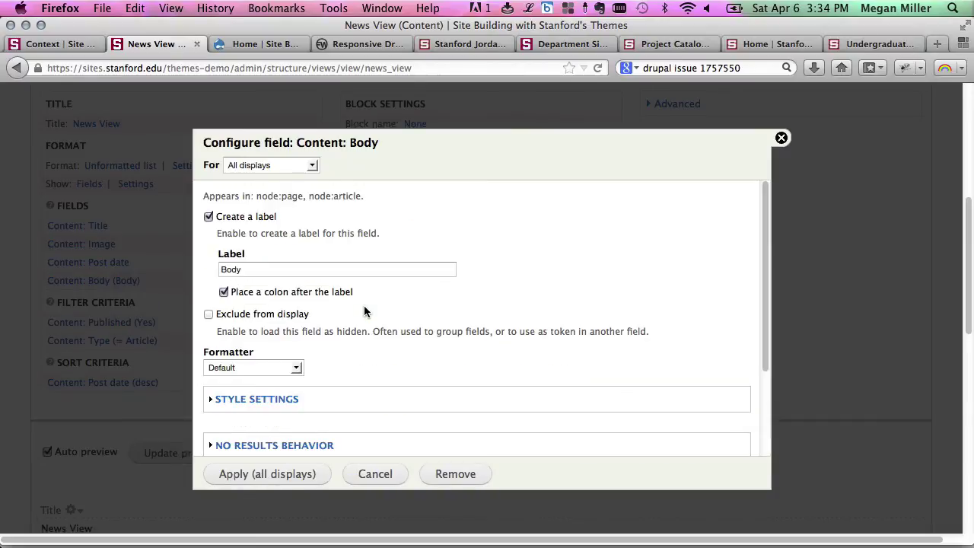
left_click(208, 217)
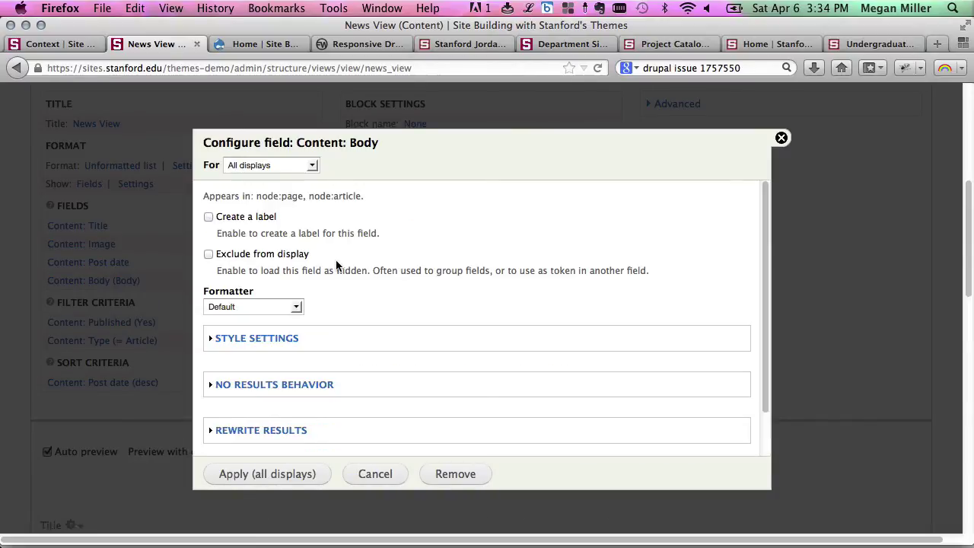
scroll(167, 346, "down", 10)
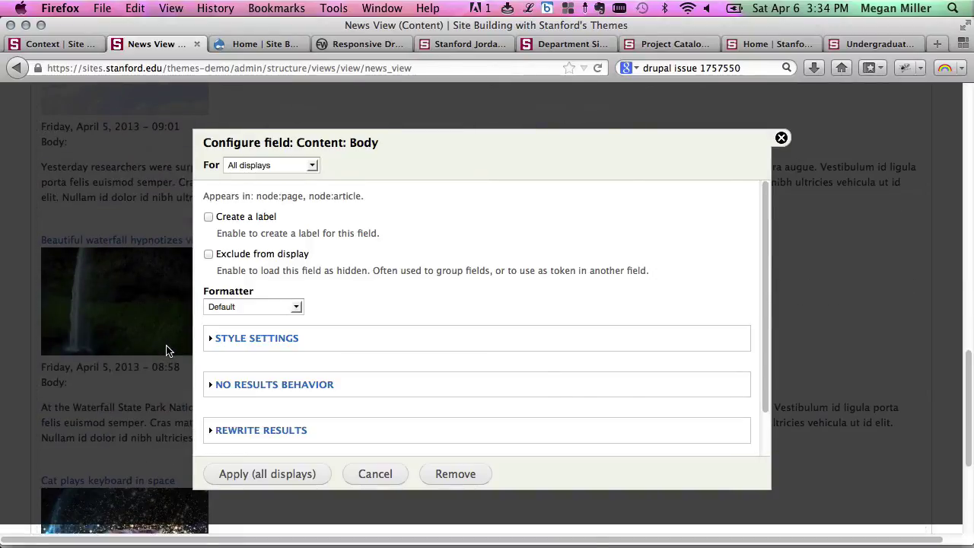
scroll(167, 350, "up", 5)
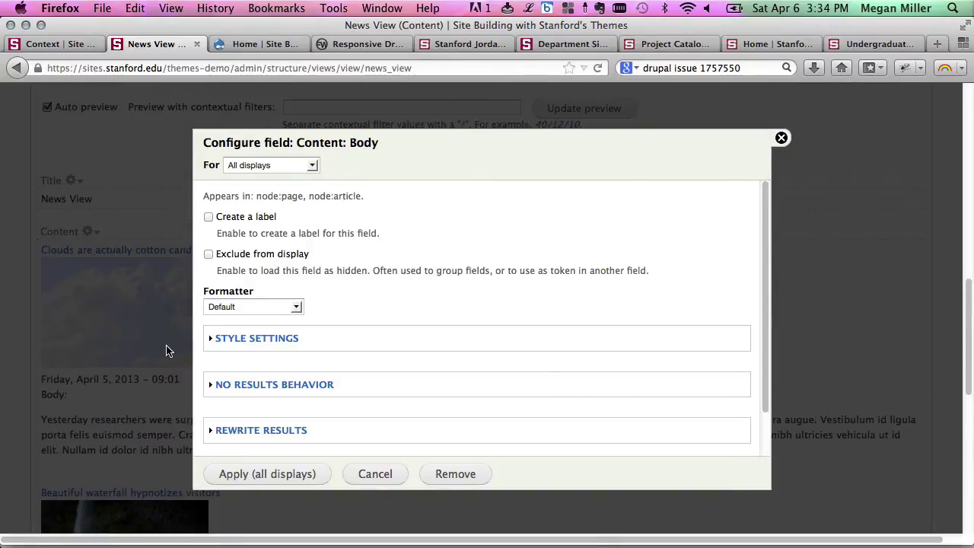
left_click(247, 307)
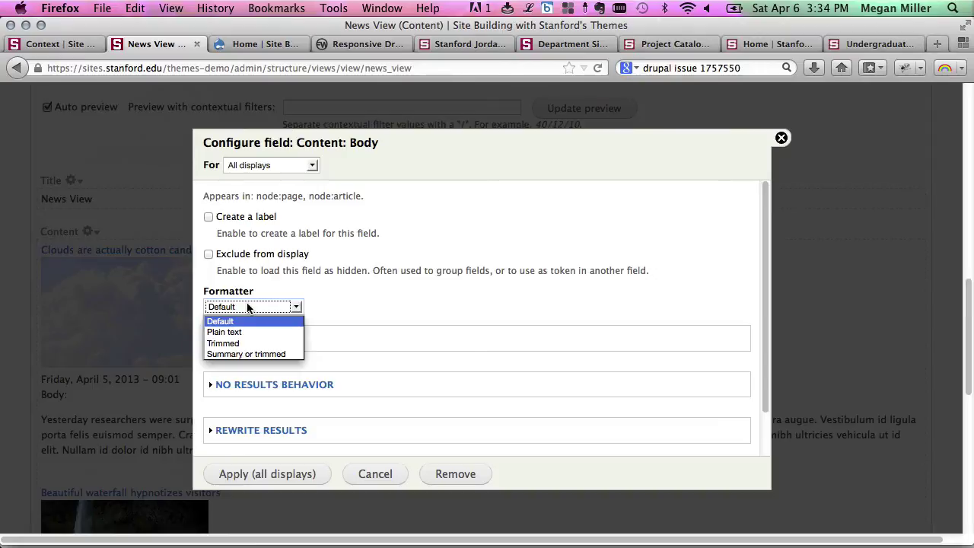
left_click(228, 321)
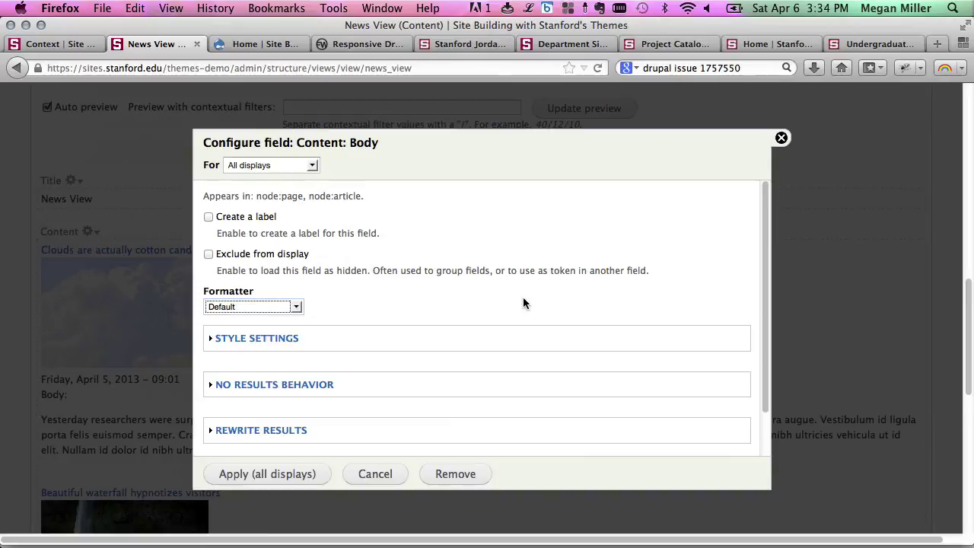
scroll(510, 304, "down", 2)
left_click(263, 478)
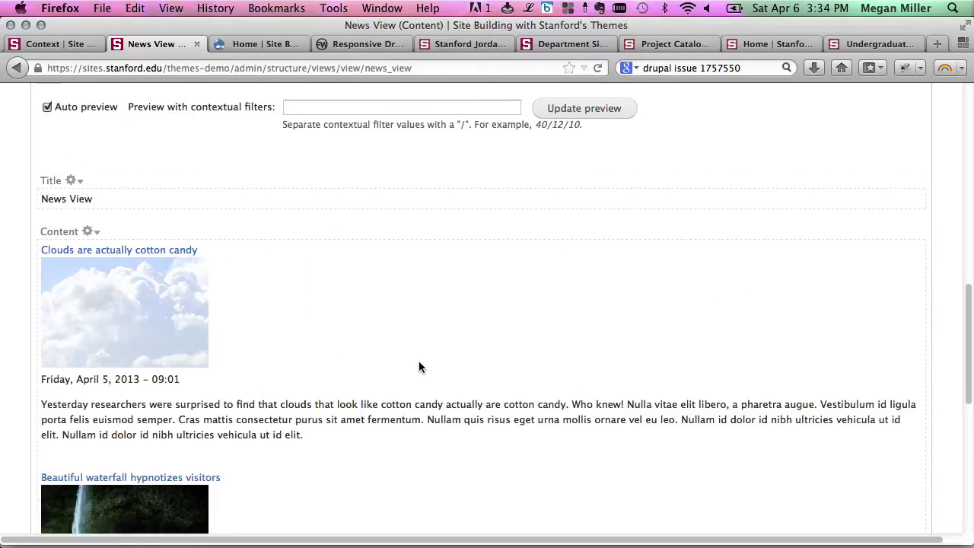
scroll(426, 365, "down", 5)
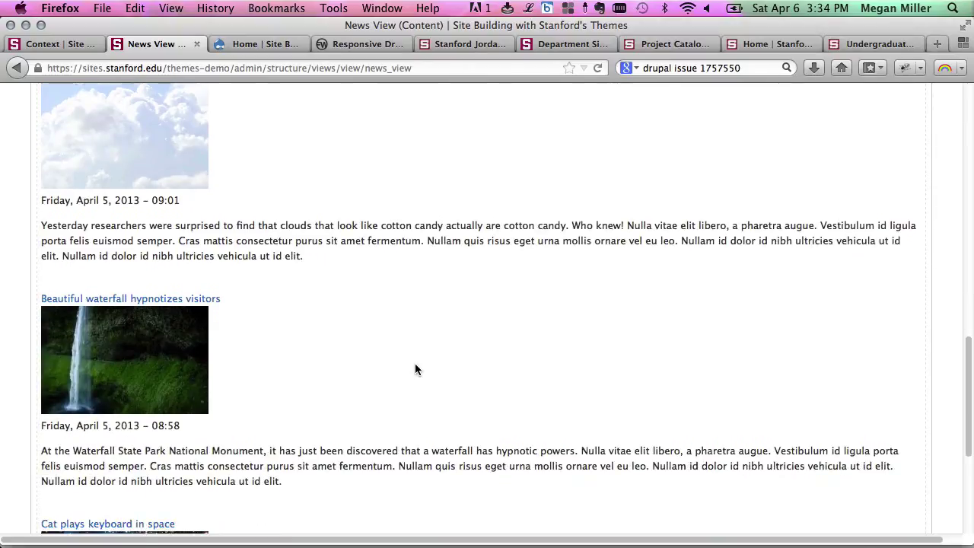
scroll(414, 369, "up", 6)
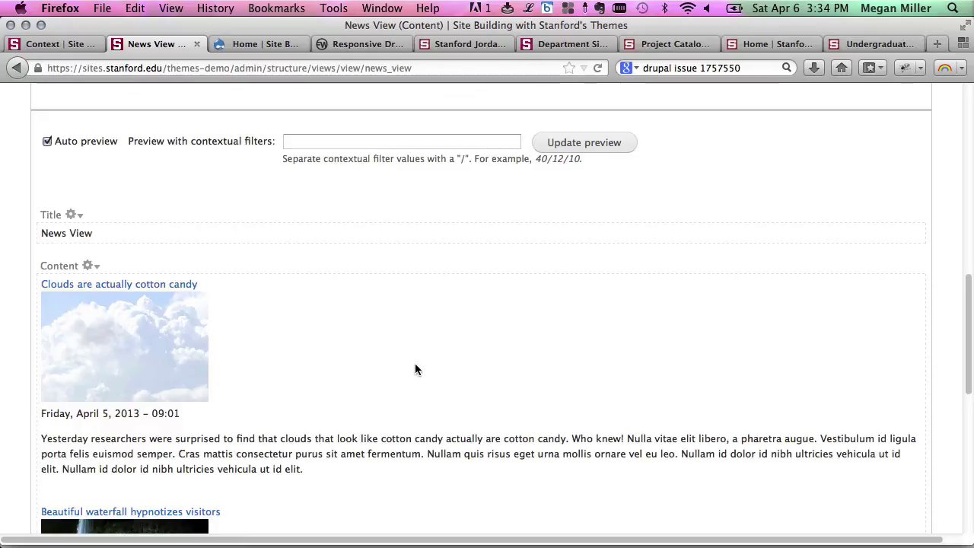
scroll(416, 369, "up", 10)
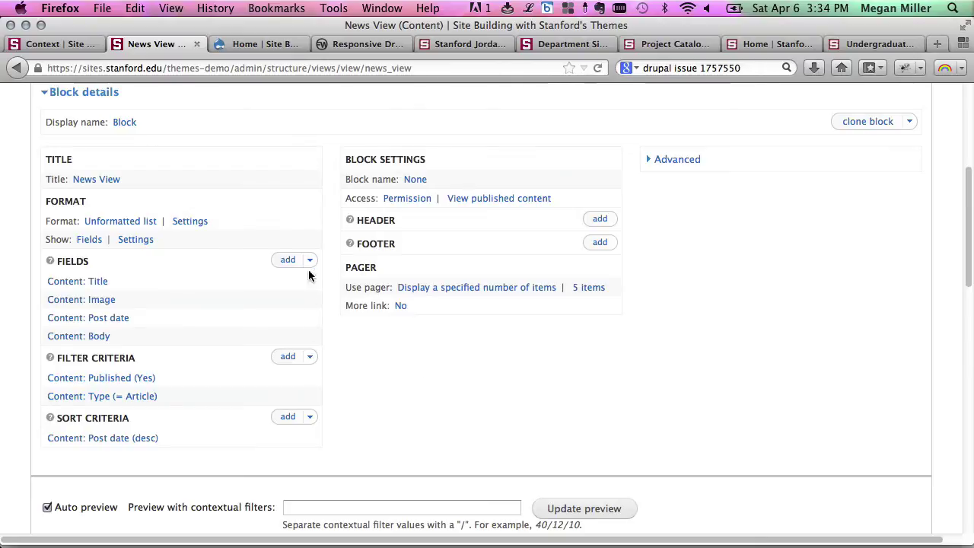
Step: Search 'glo' and add the Global: Custom text field to all displays
left_click(288, 260)
left_click(306, 219)
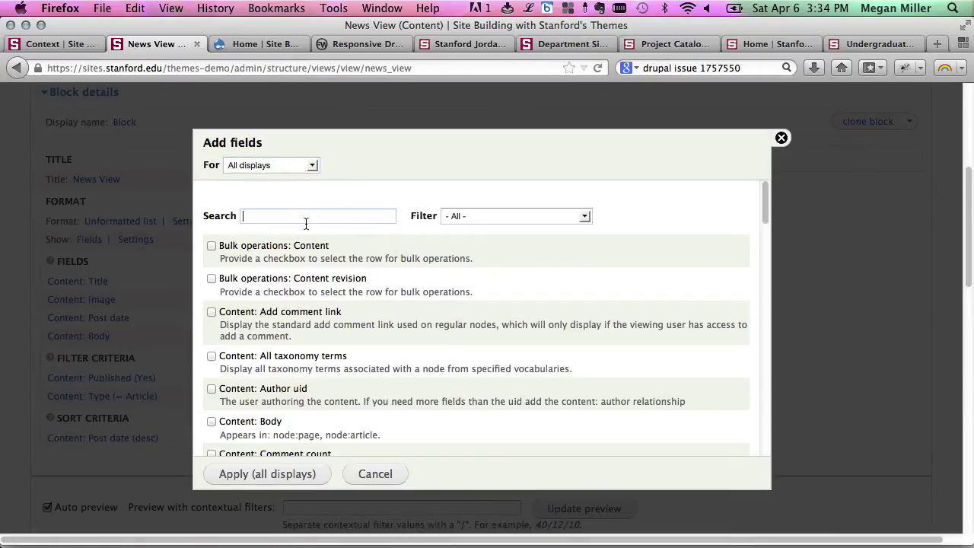
type("glob")
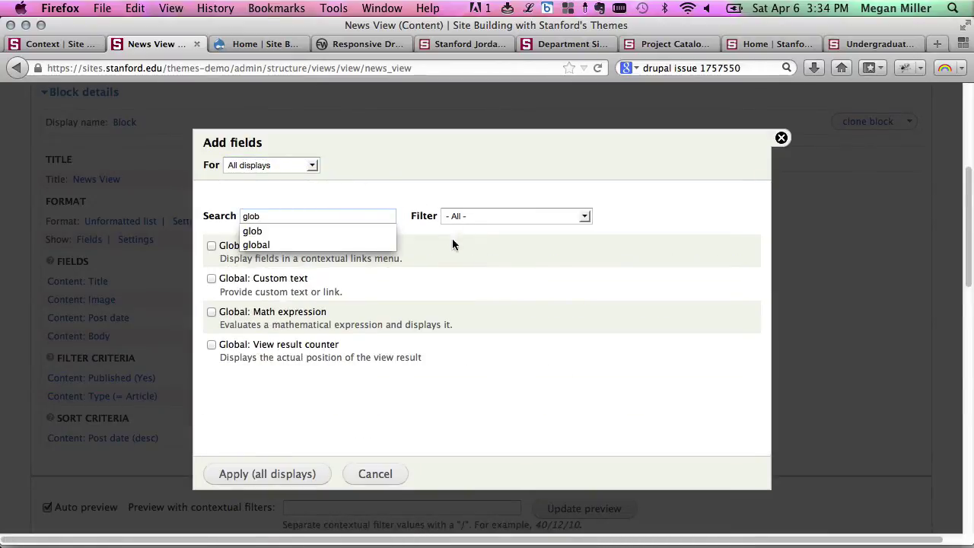
left_click(335, 413)
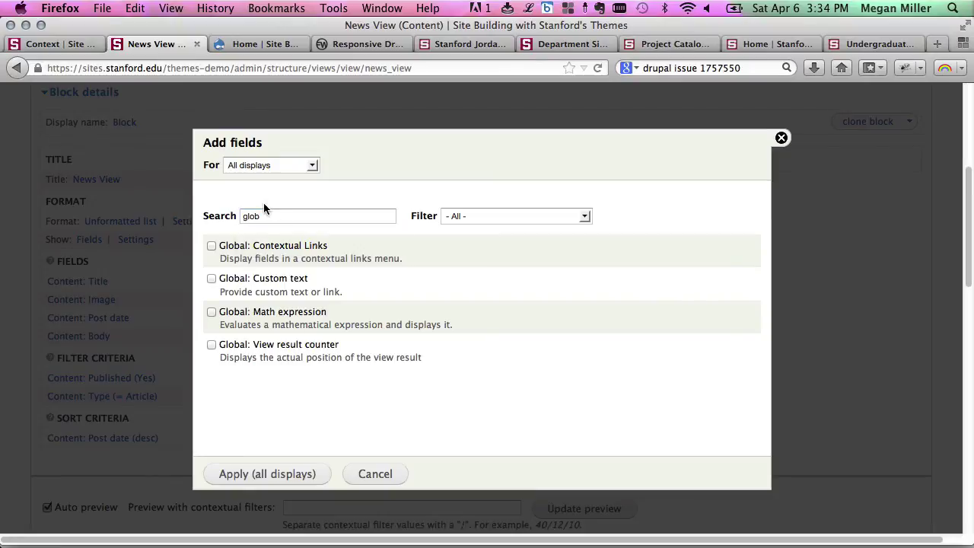
left_click(212, 278)
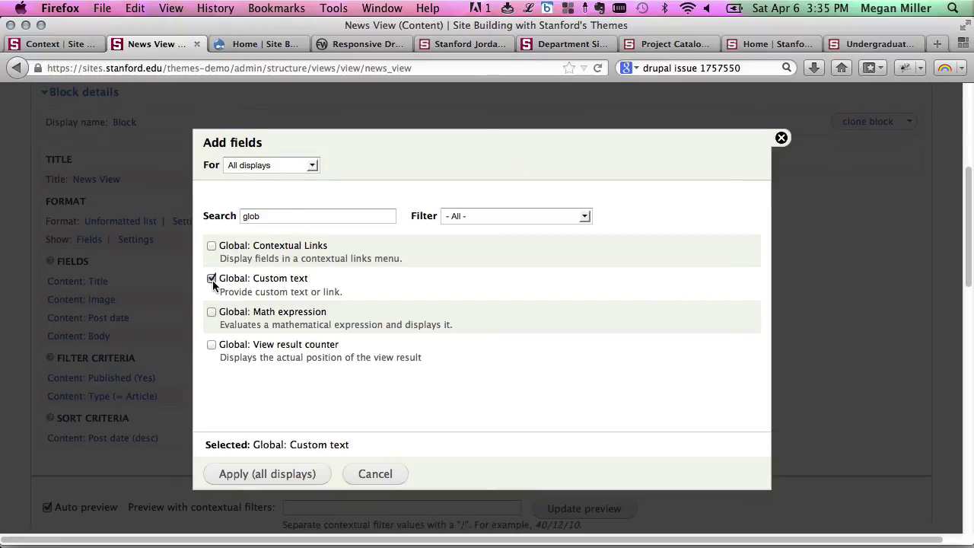
left_click(270, 473)
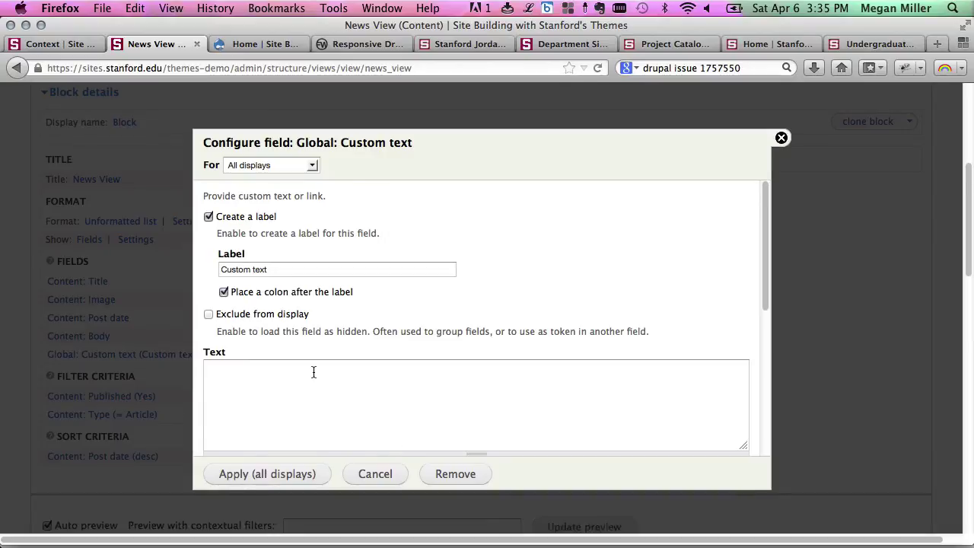
Step: Expand Replacement Patterns to list tokens like [title], then switch to the Open Framework tab
scroll(438, 305, "down", 1)
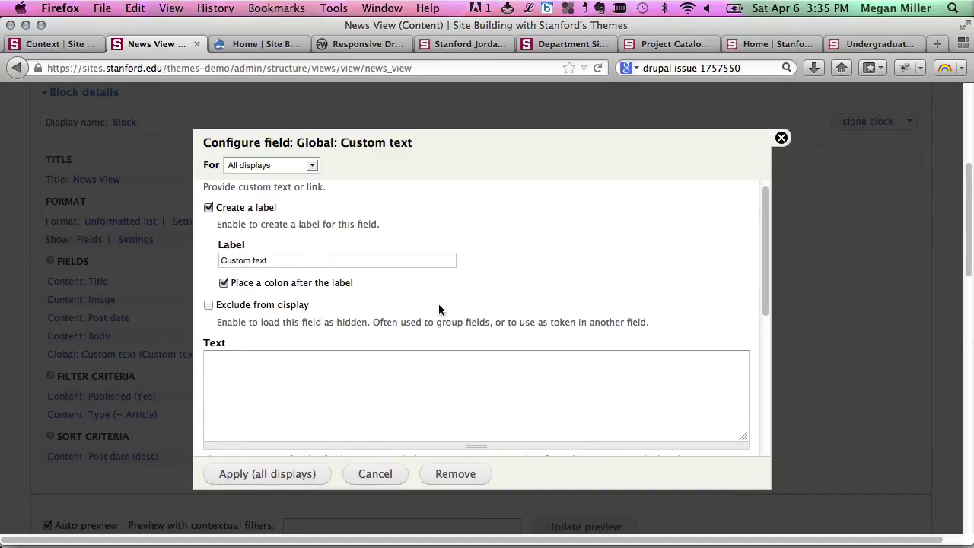
scroll(584, 262, "down", 3)
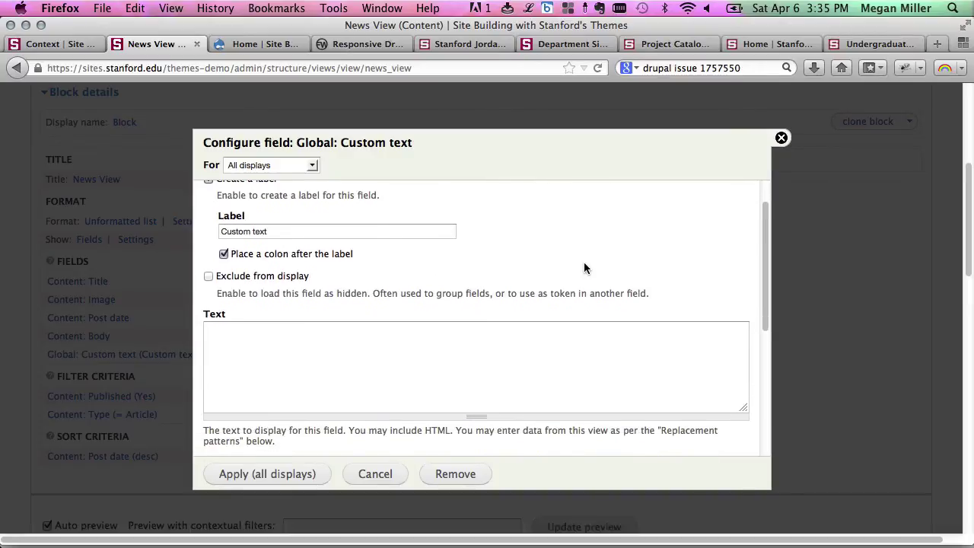
scroll(583, 261, "up", 4)
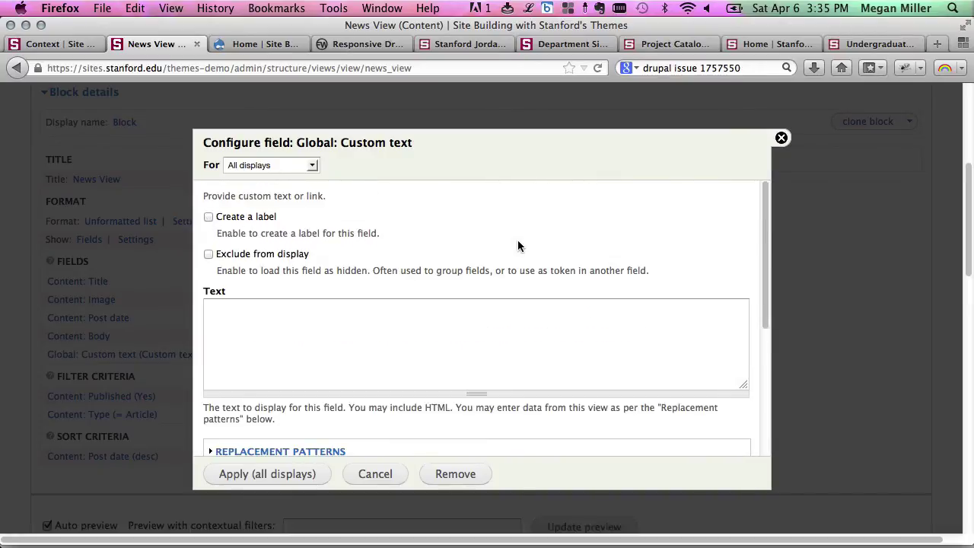
scroll(517, 241, "down", 3)
scroll(388, 371, "down", 2)
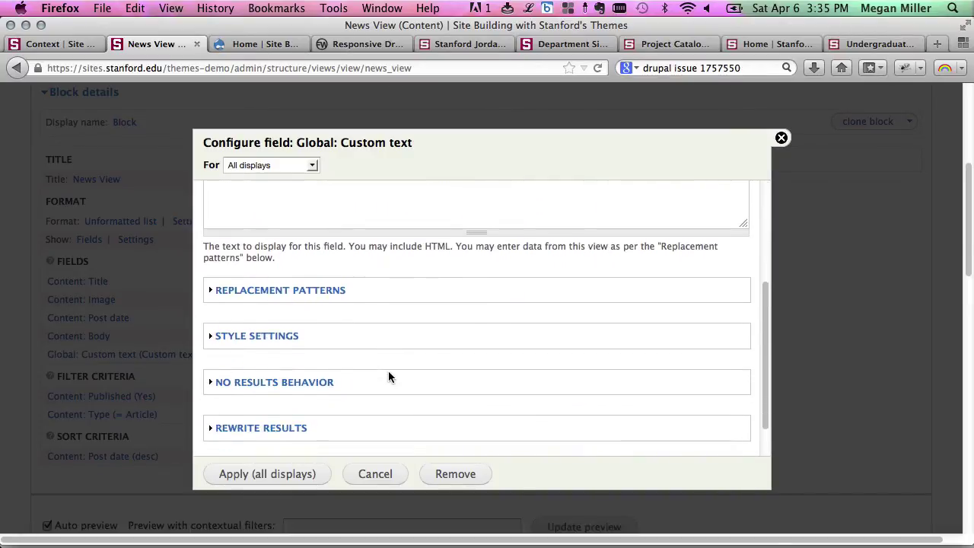
left_click(310, 292)
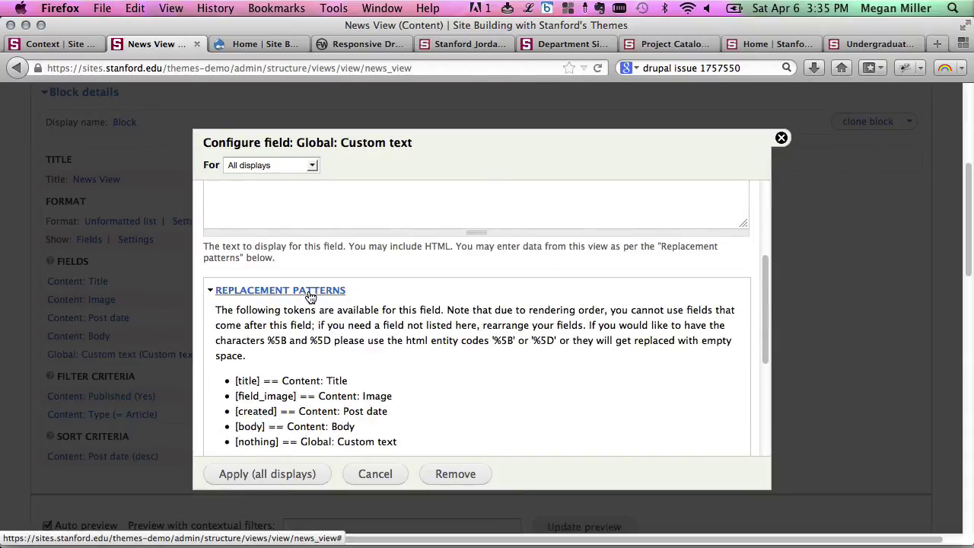
scroll(416, 330, "down", 3)
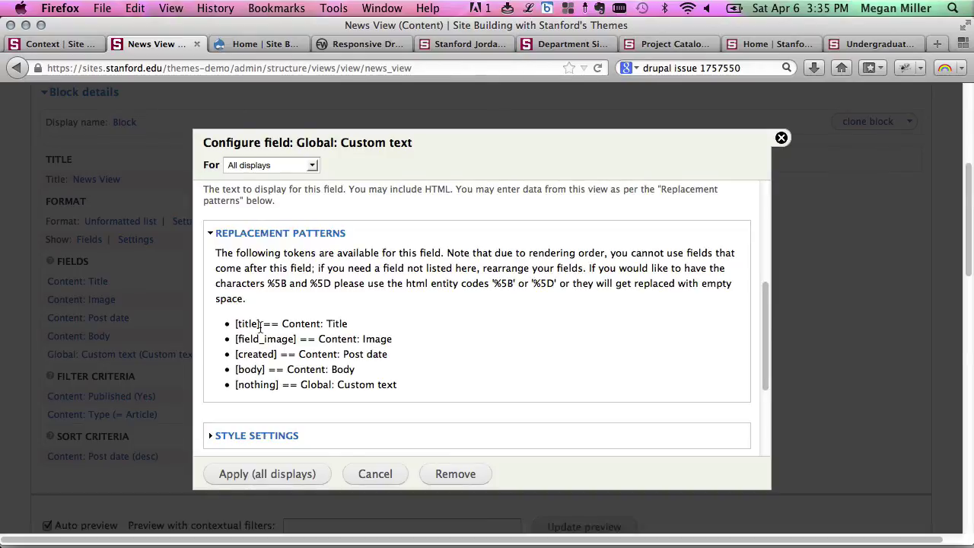
left_click_drag(258, 324, 235, 324)
scroll(343, 356, "up", 2)
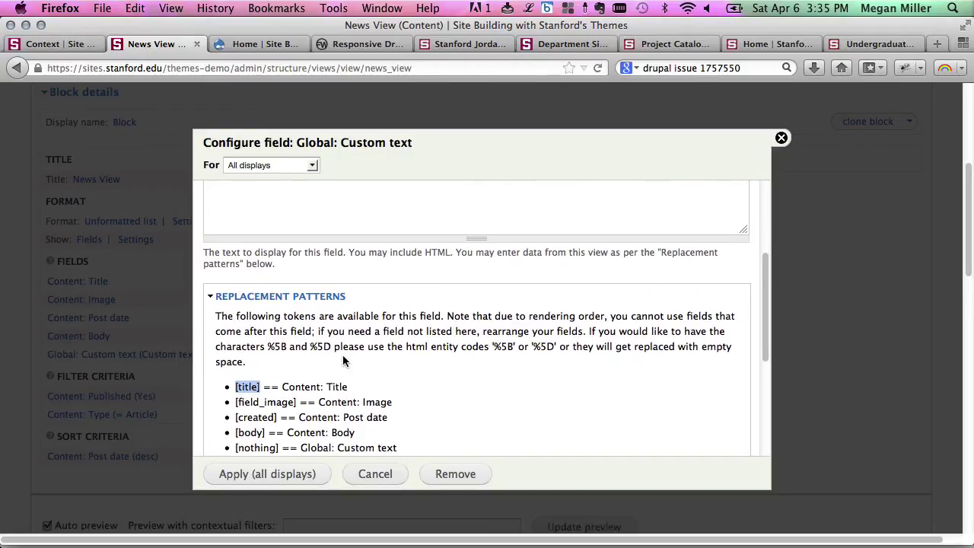
scroll(343, 361, "up", 2)
left_click(312, 270)
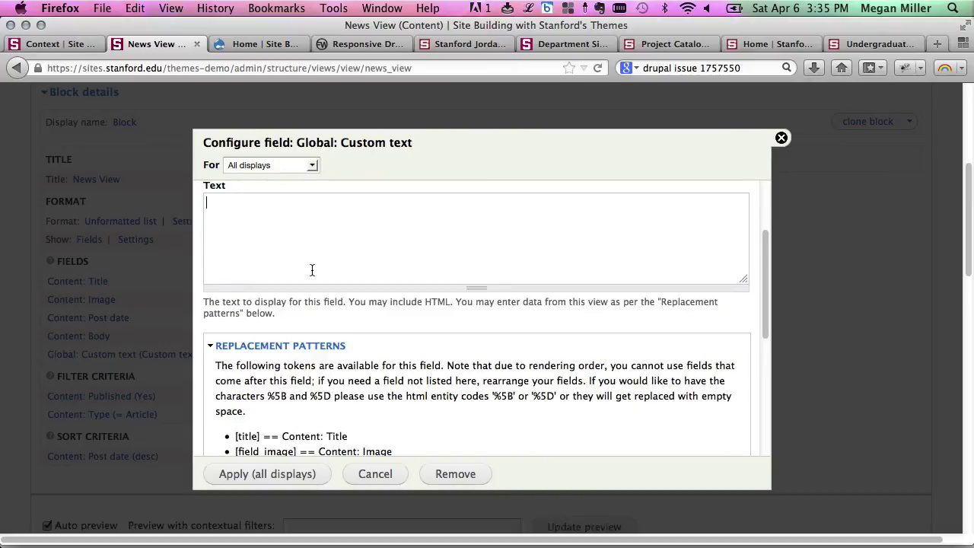
left_click(339, 43)
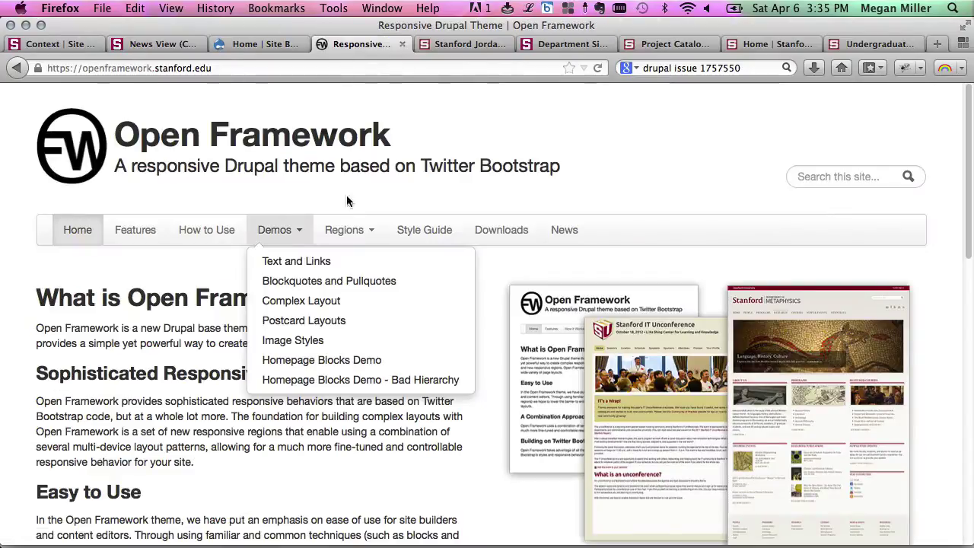
Step: Open the Postcard Layouts demo and scroll to the postcard-left wrapper markup example
left_click(294, 322)
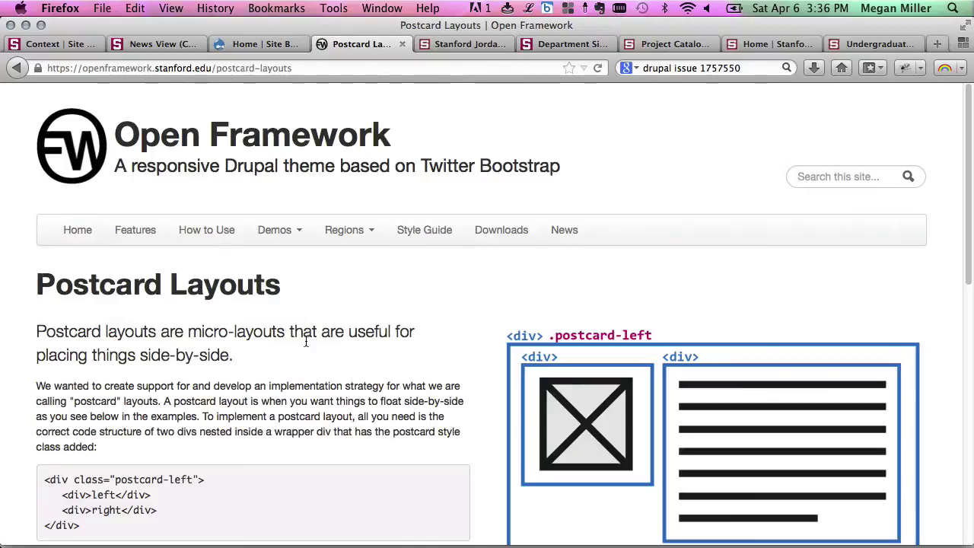
scroll(334, 380, "down", 1)
scroll(334, 380, "down", 3)
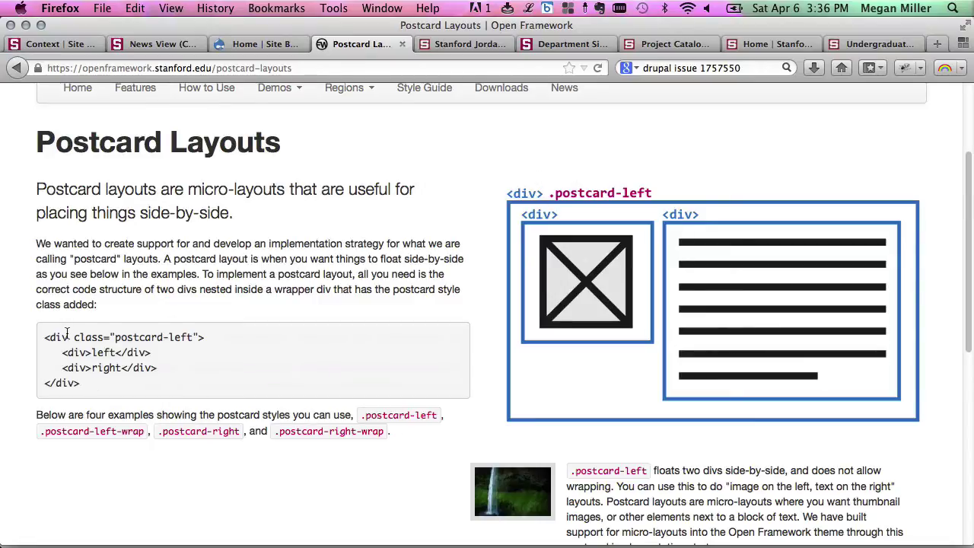
Step: Back in Drupal, type the postcard-left-wrap wrapper div and inner div markup into the Text box
left_click(249, 45)
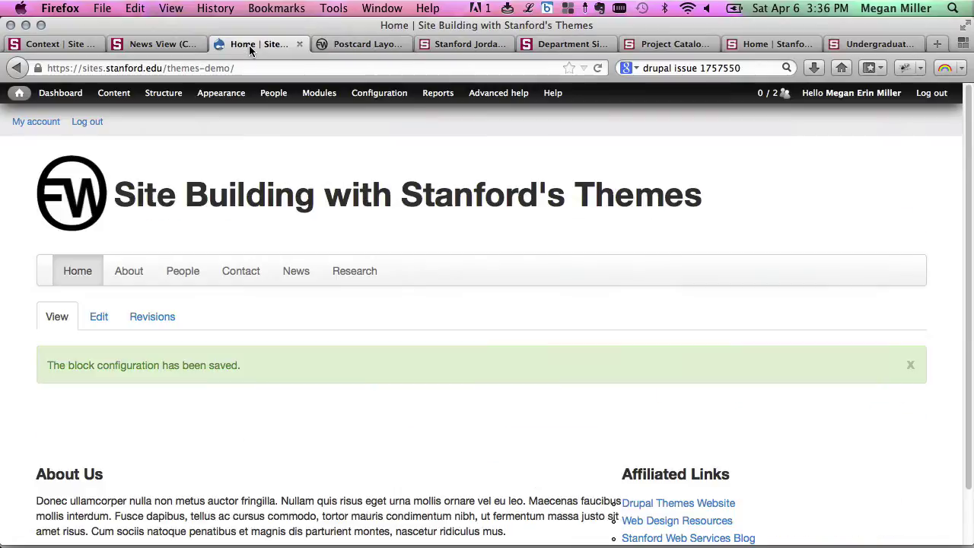
left_click(172, 46)
type("<div class=postcard")
key("BackSpace")
key("BackSpace")
key("BackSpace")
key("BackSpace")
key("BackSpace")
key("BackSpace")
key("BackSpace")
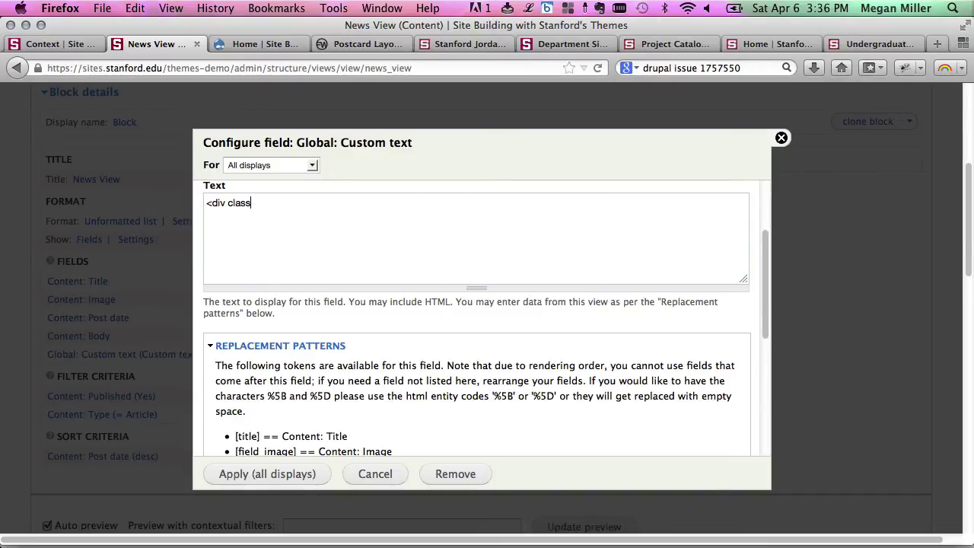
type("=\"\"")
type("pa")
key("BackSpace")
type("ostcard-left-wrap\">")
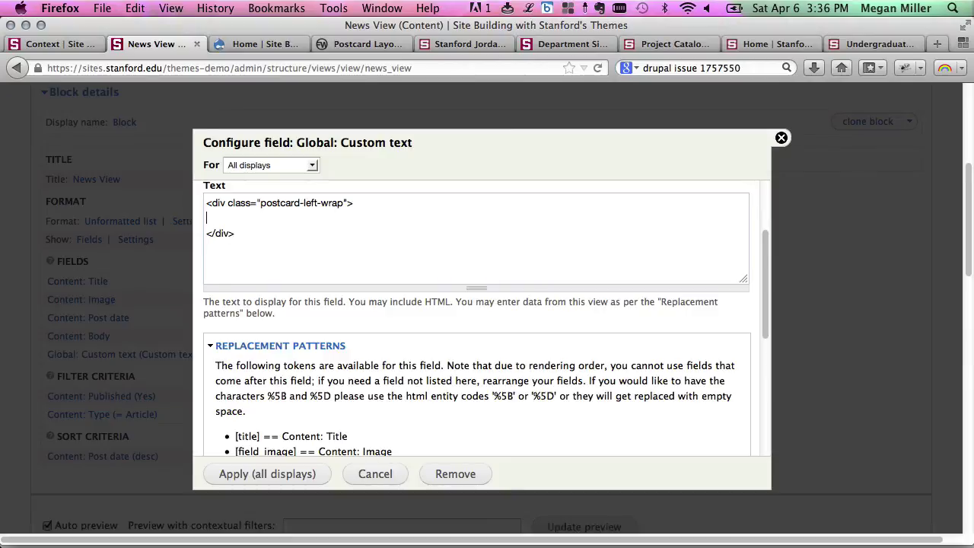
type("v></div>")
key("Return")
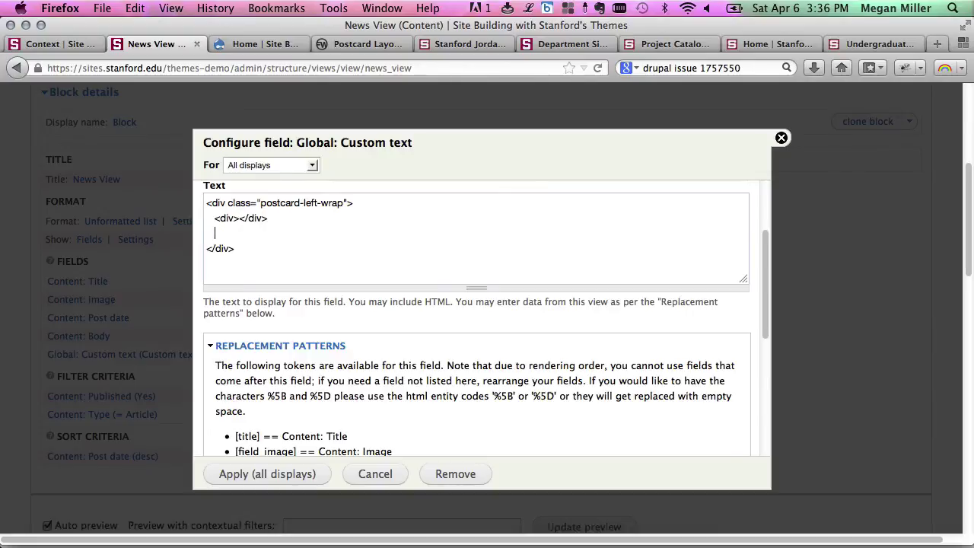
type("<div>")
Step: Paste the [field_image] token into the first inner div and [title] into the second
left_click(240, 219)
scroll(329, 420, "down", 2)
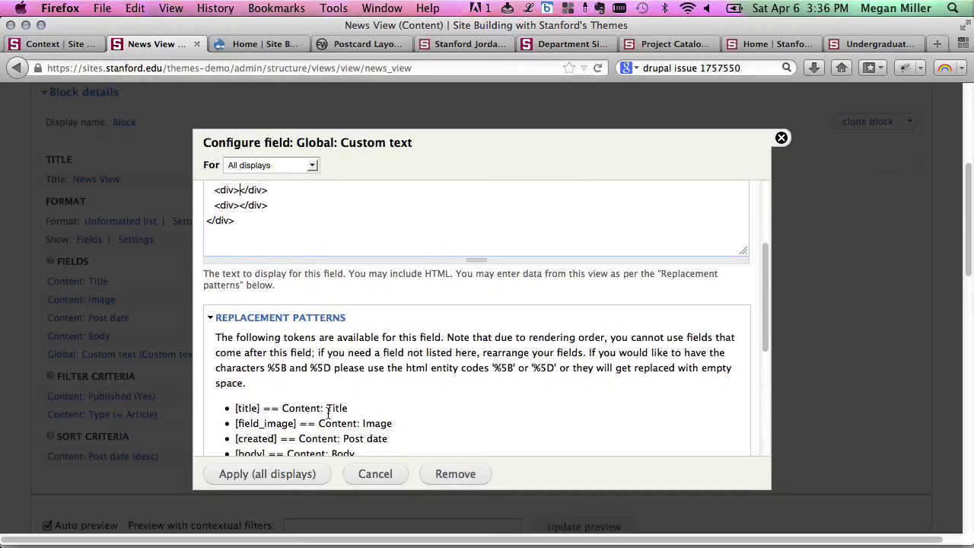
left_click_drag(295, 423, 236, 423)
key("super+c")
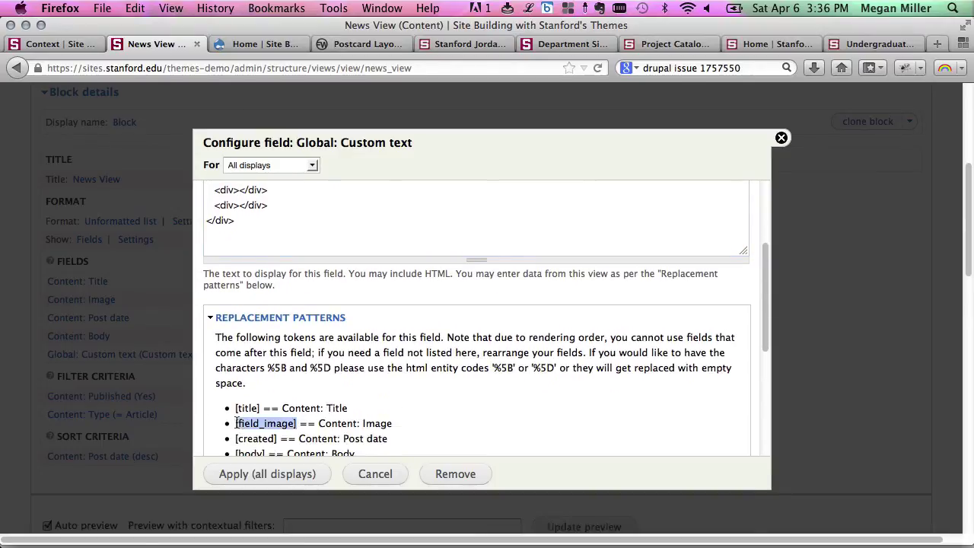
left_click(239, 190)
key("super+v")
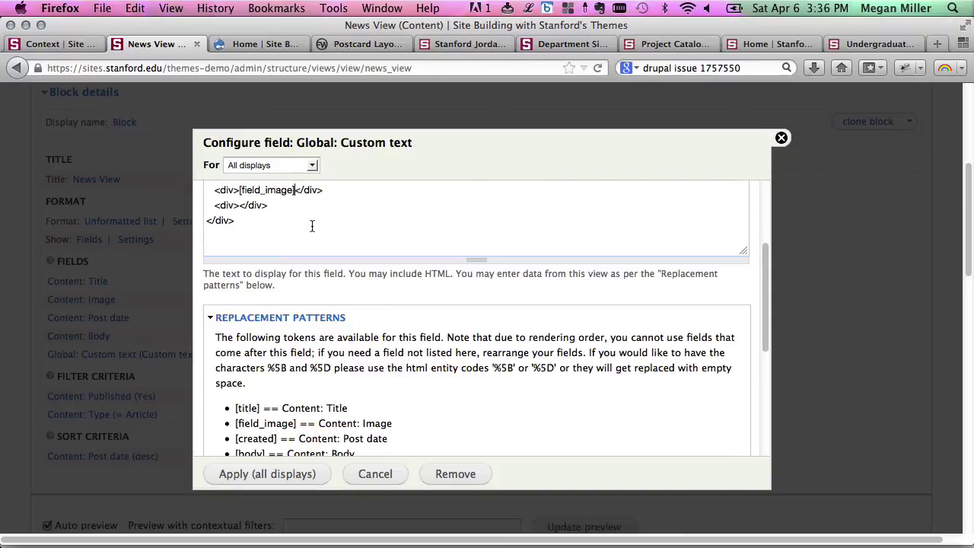
scroll(315, 408, "down", 3)
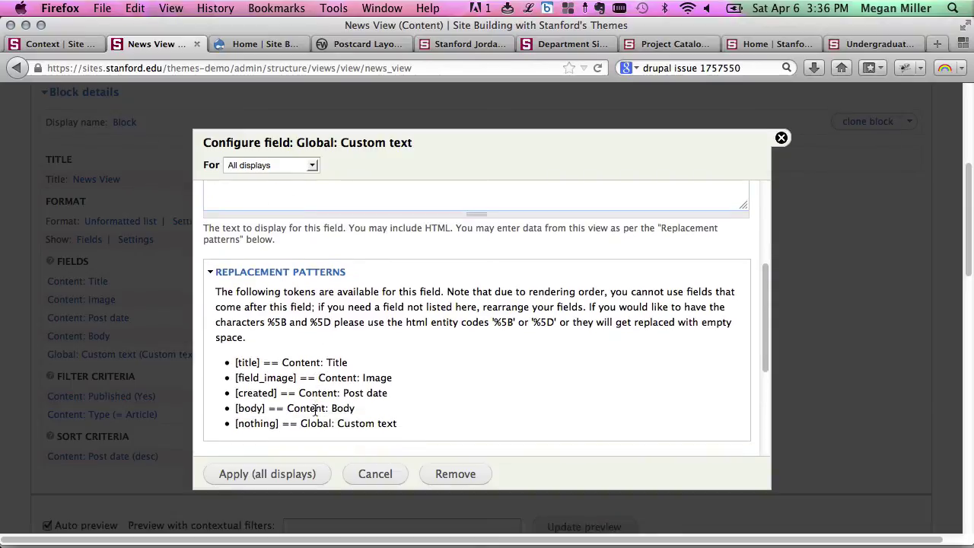
left_click_drag(275, 392, 234, 367)
key("super+c")
scroll(267, 251, "up", 2)
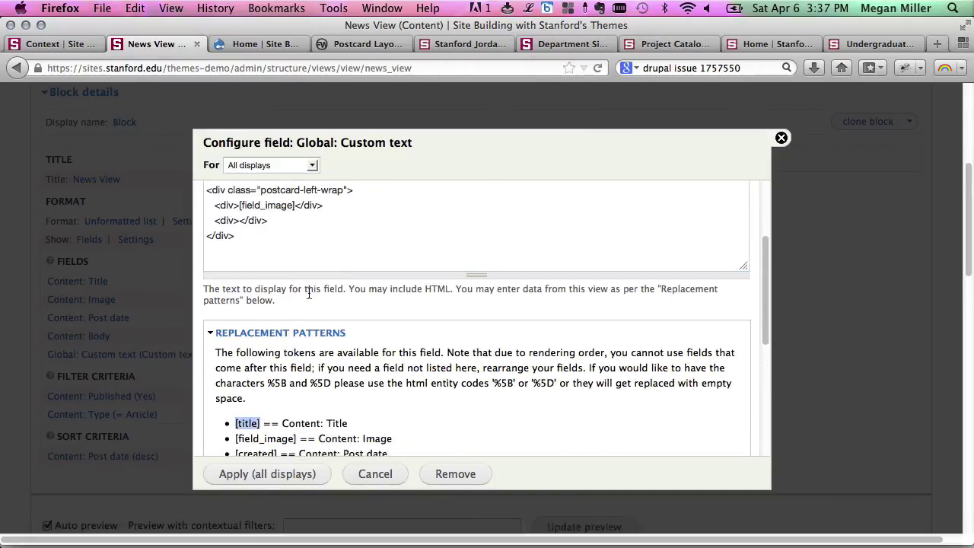
left_click(239, 223)
key("super+v")
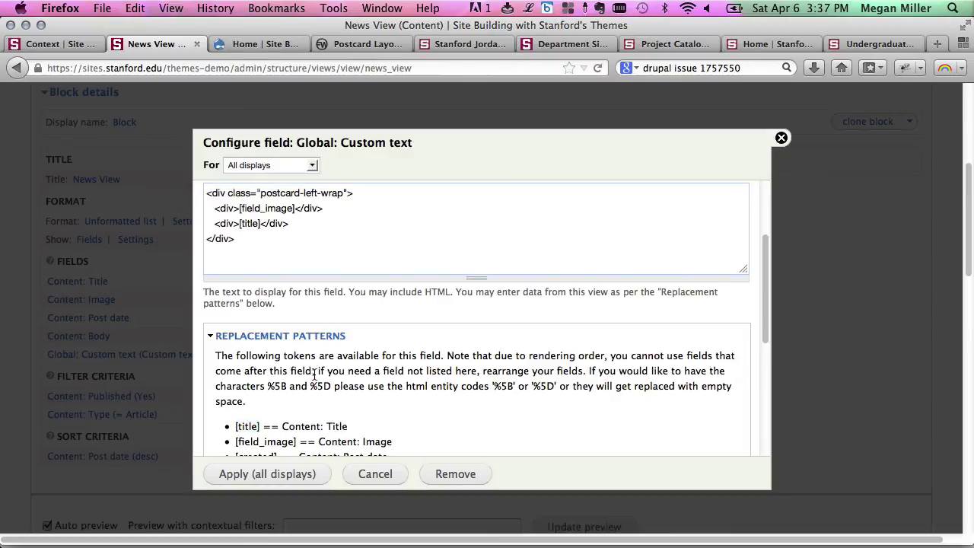
Step: Add [created] and [body] on new lines after [title], before the closing </div>
scroll(313, 431, "down", 2)
left_click_drag(277, 393, 234, 395)
scroll(397, 324, "up", 2)
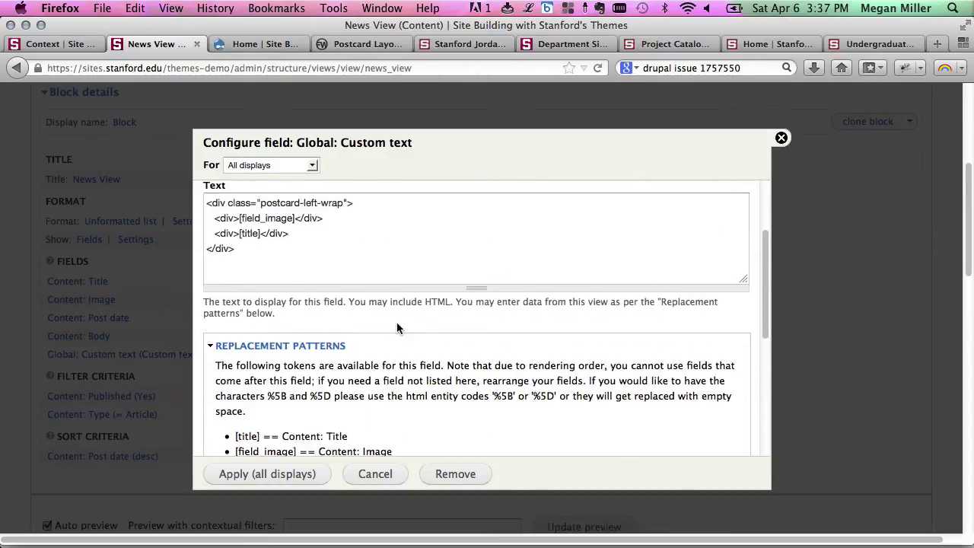
left_click(261, 234)
key("Return")
type("[created]")
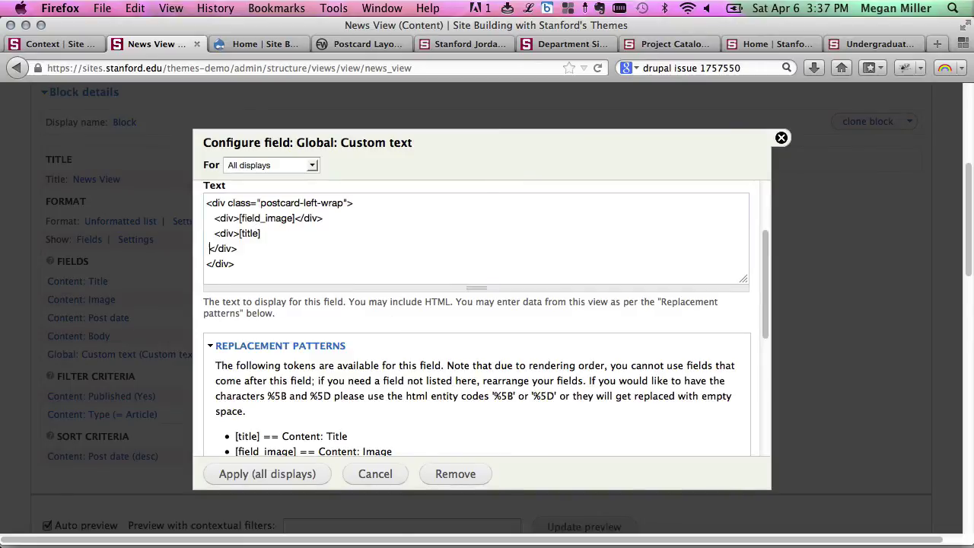
scroll(299, 338, "down", 5)
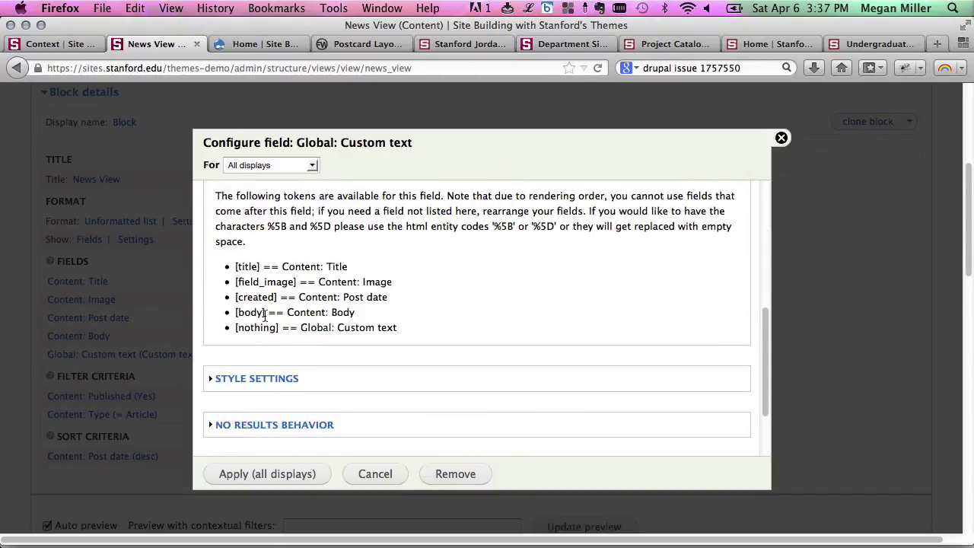
left_click_drag(266, 313, 237, 316)
scroll(366, 279, "up", 5)
left_click(253, 263)
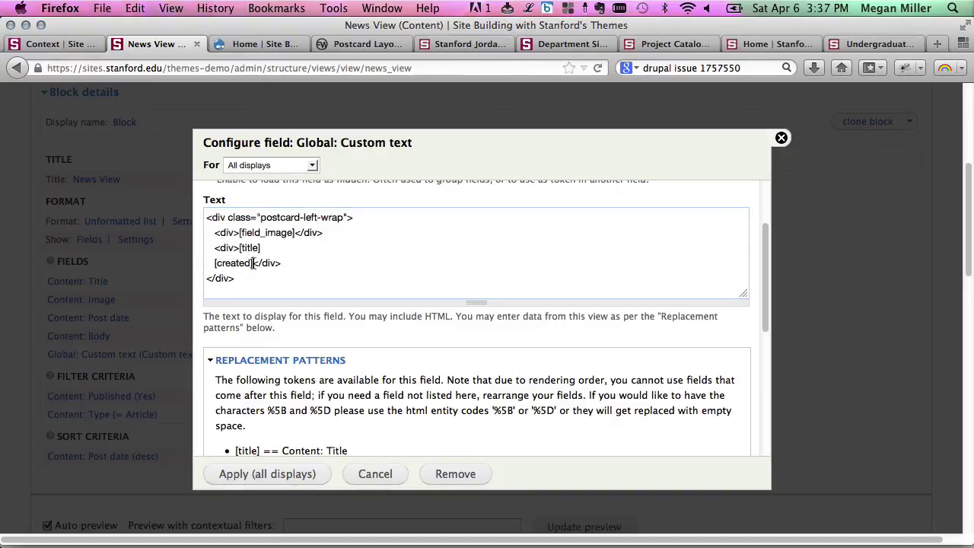
key("Return")
key("ctrl+v")
scroll(366, 356, "down", 2)
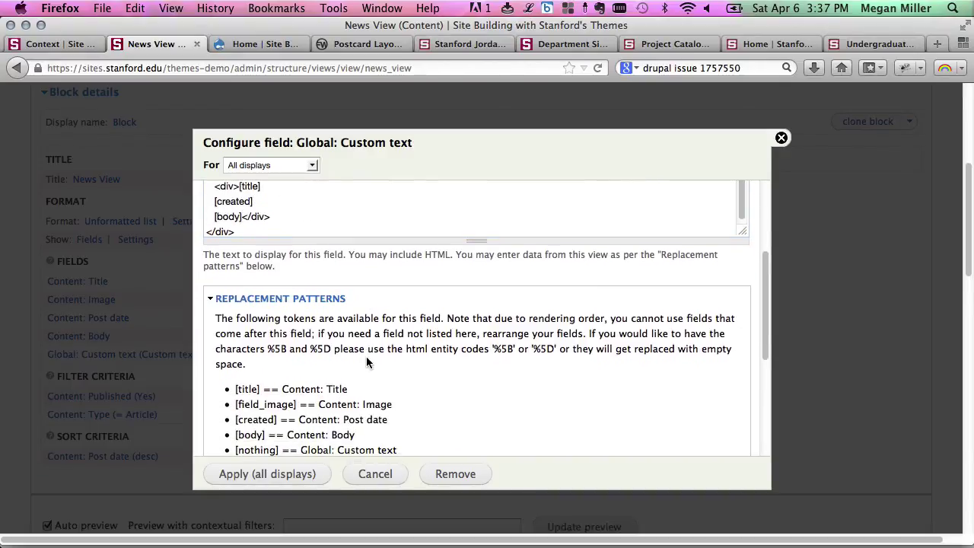
scroll(366, 356, "up", 5)
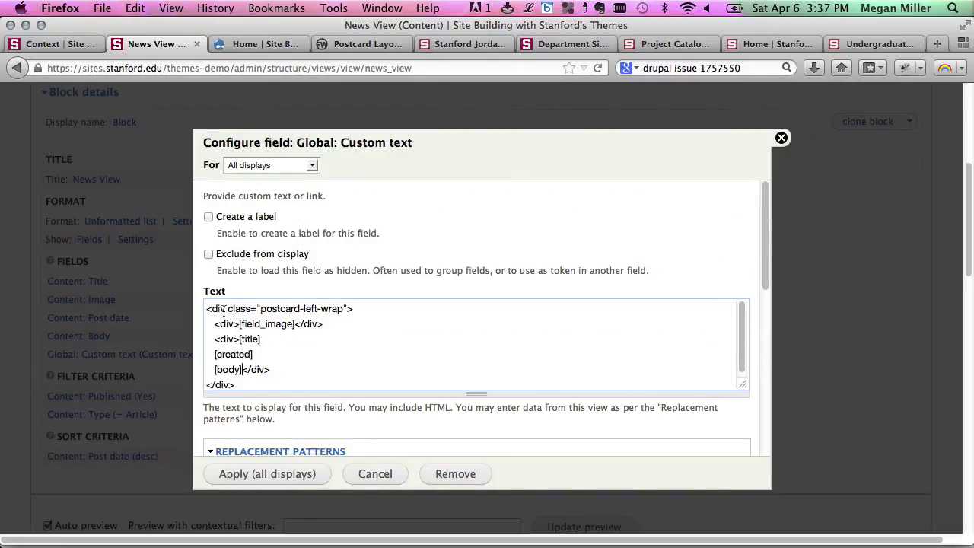
left_click(349, 40)
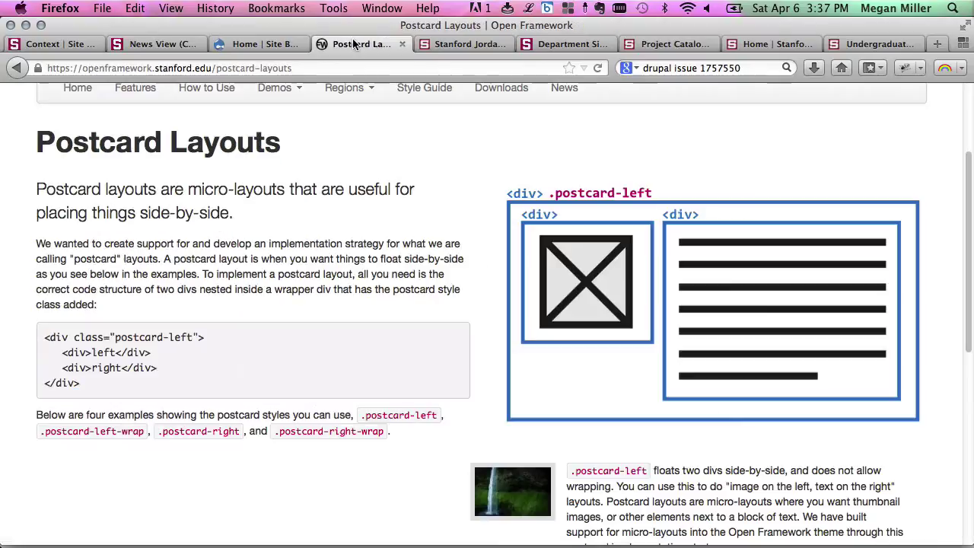
scroll(543, 233, "down", 5)
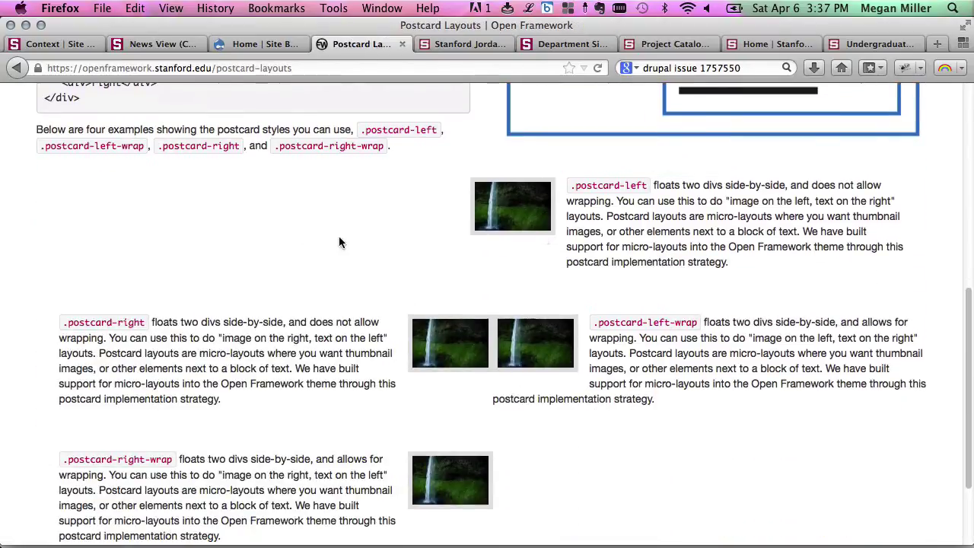
scroll(691, 383, "down", 2)
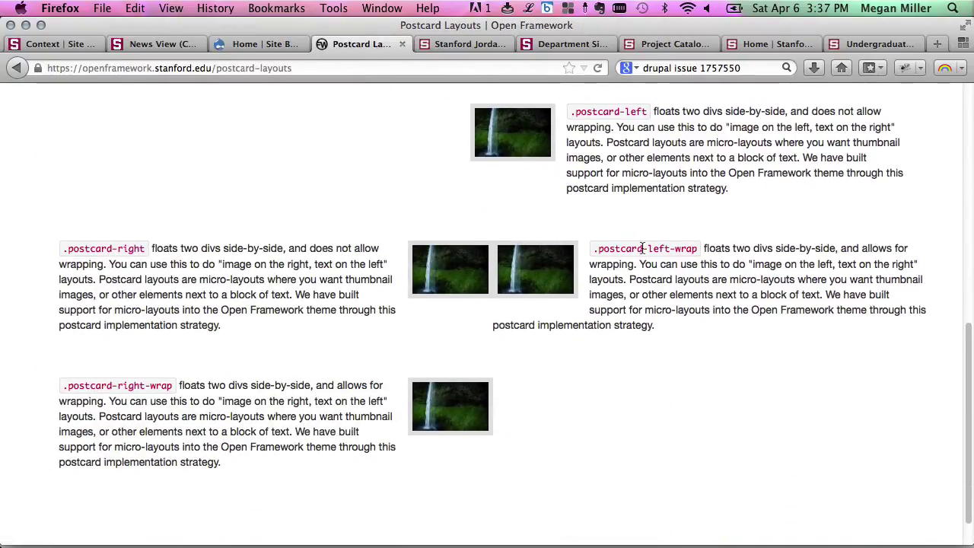
double_click(695, 250)
left_click_drag(667, 251, 592, 249)
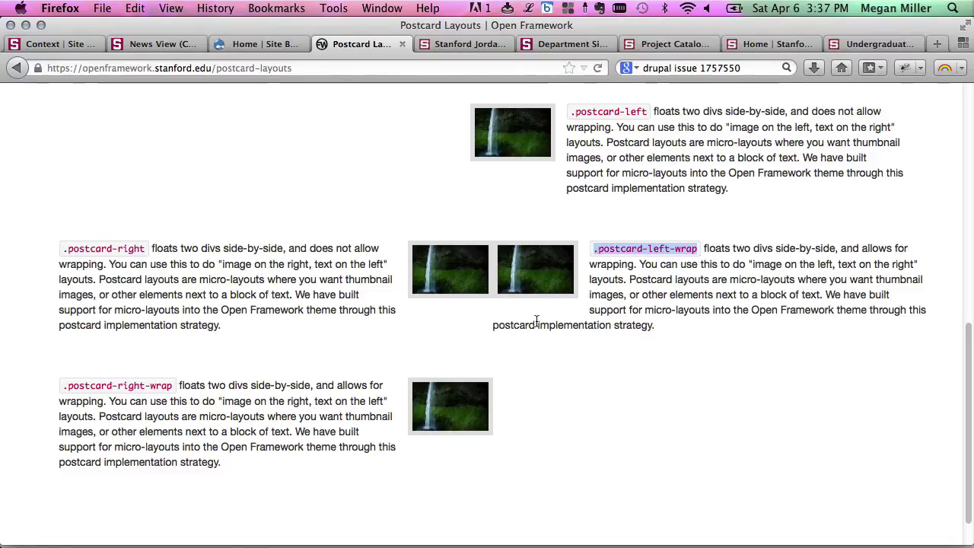
left_click(247, 44)
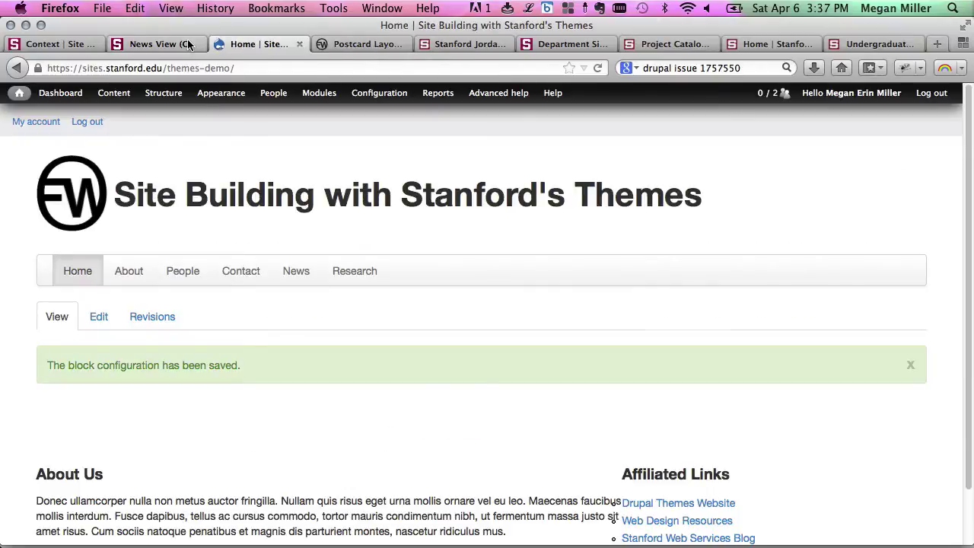
left_click(155, 44)
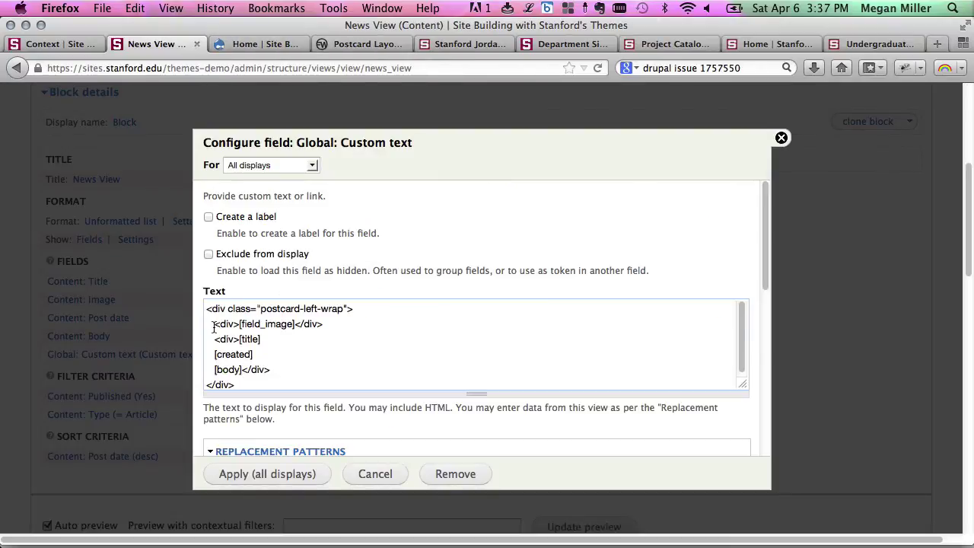
Step: Apply the rewritten custom text field to all displays
left_click_drag(214, 323, 324, 323)
scroll(228, 342, "down", 1)
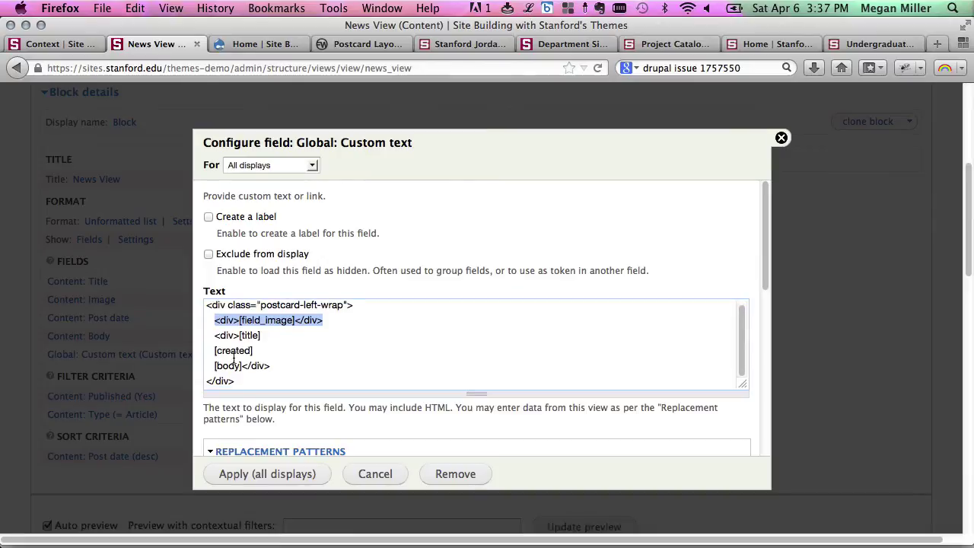
left_click_drag(216, 335, 277, 365)
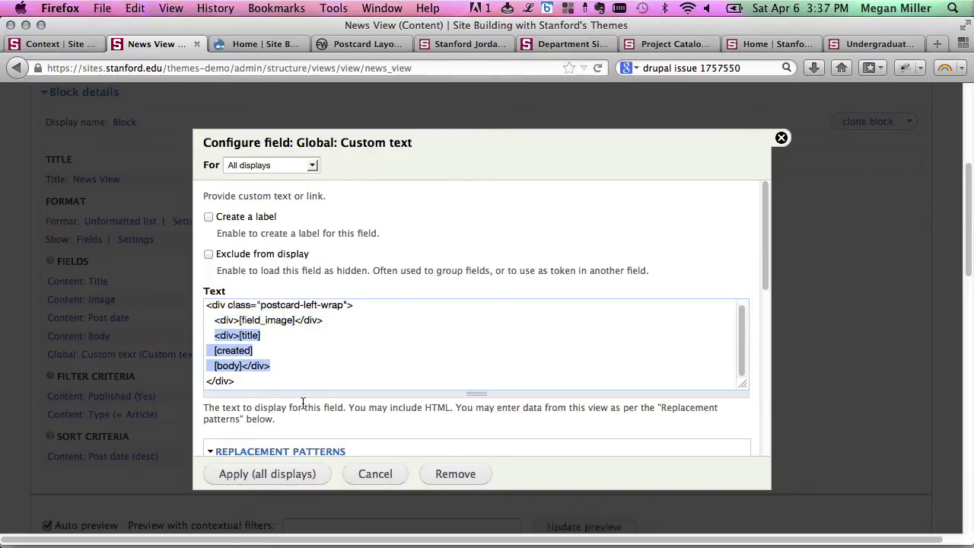
scroll(302, 402, "down", 3)
left_click(274, 472)
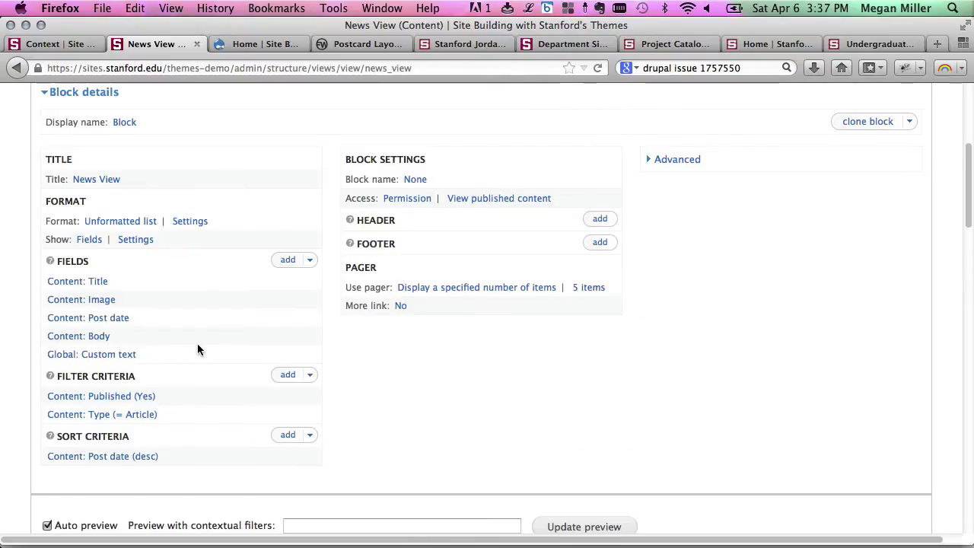
Step: Scroll through the preview to check each post's image, title, date and body, then return to Fields
scroll(197, 343, "down", 5)
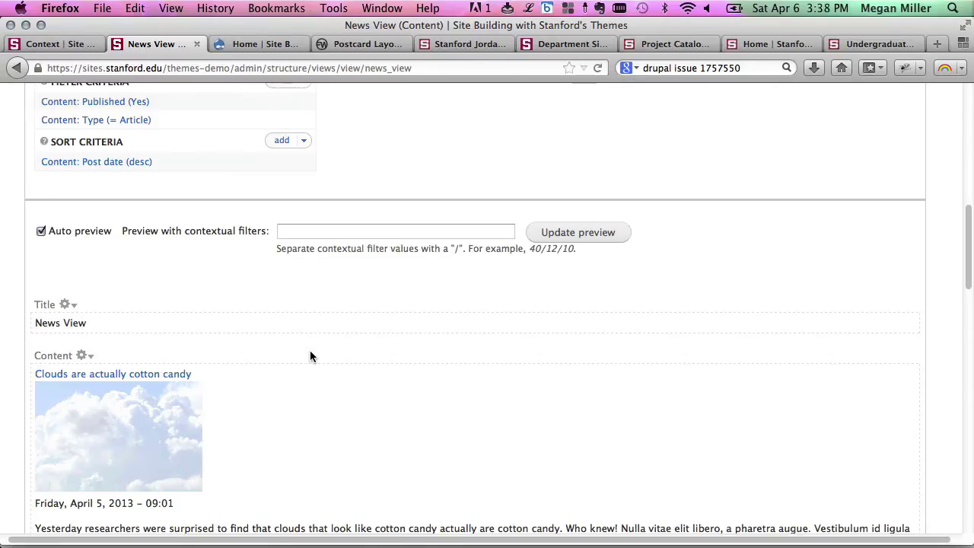
scroll(310, 351, "down", 4)
scroll(310, 356, "down", 1)
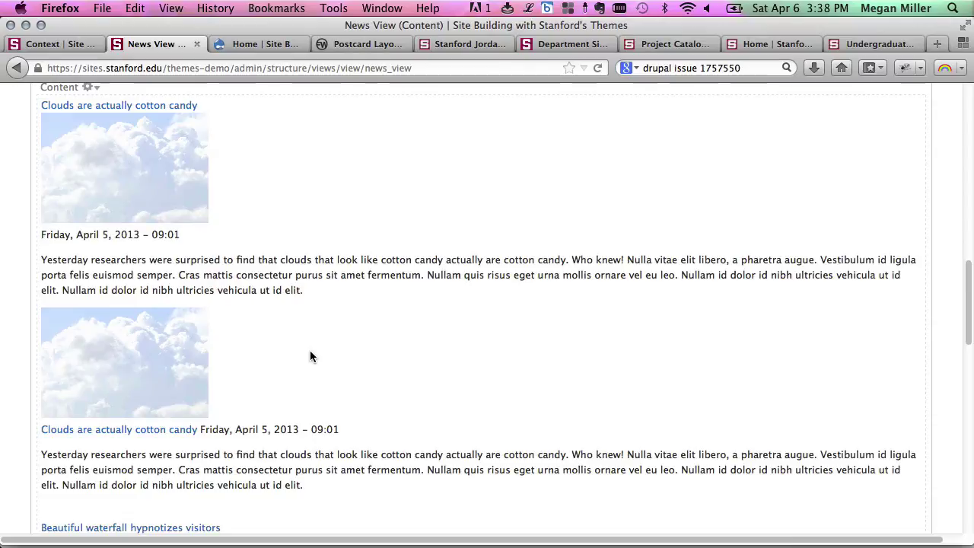
scroll(348, 342, "up", 4)
scroll(348, 342, "down", 5)
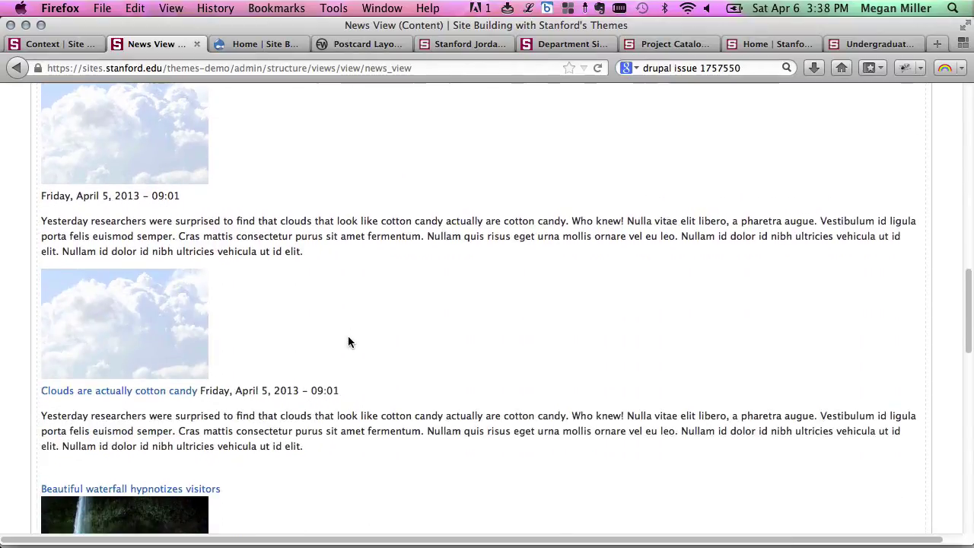
scroll(348, 341, "up", 3)
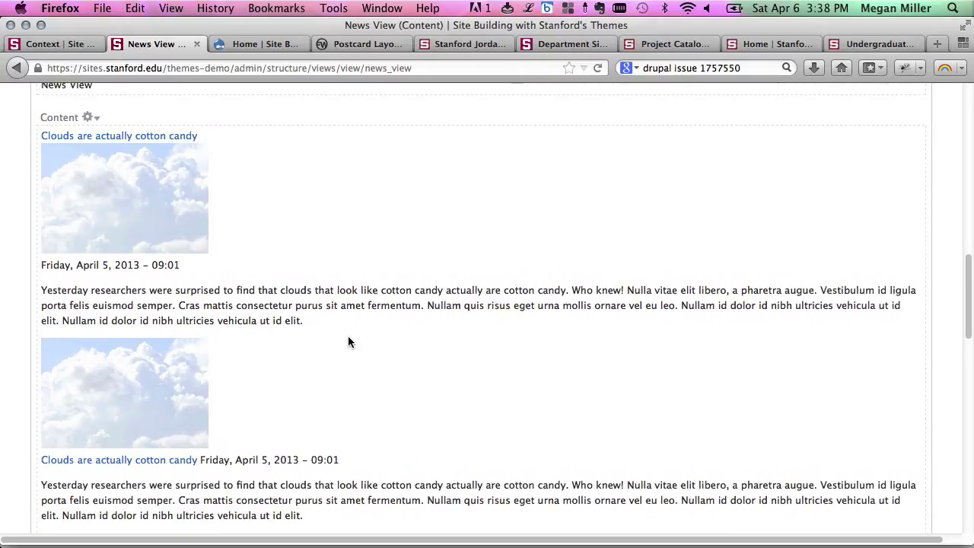
scroll(348, 341, "up", 3)
scroll(348, 342, "down", 4)
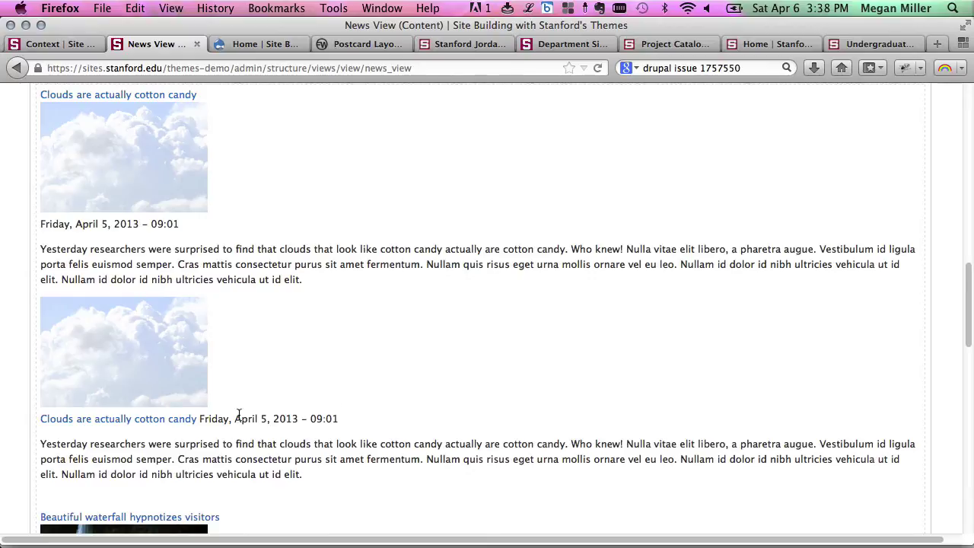
scroll(287, 343, "up", 10)
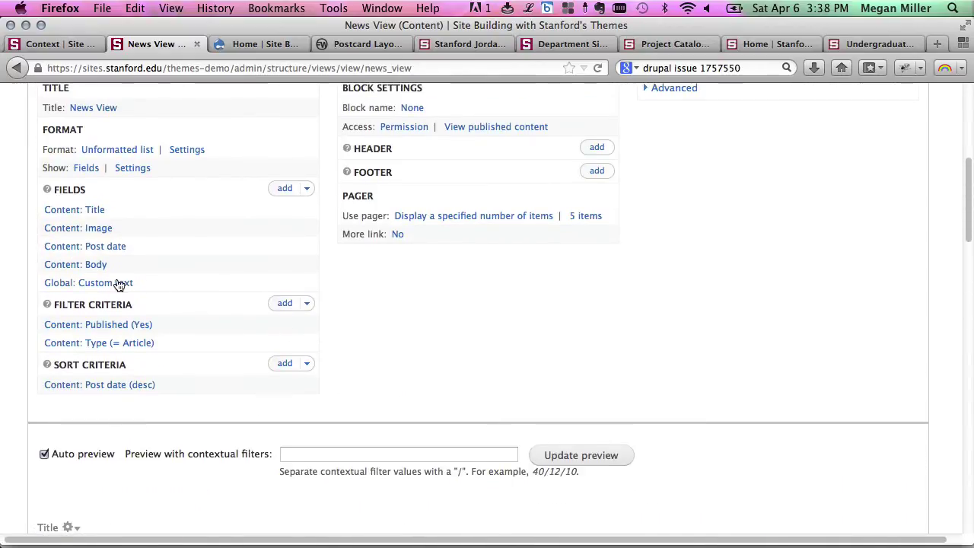
Step: Exclude the Content: Title and Content: Image fields from display
left_click(86, 211)
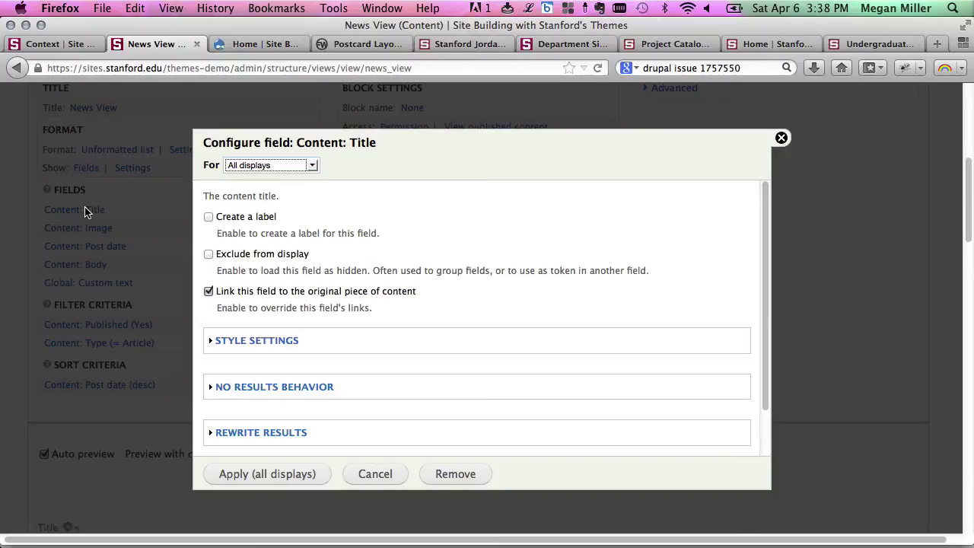
left_click(209, 255)
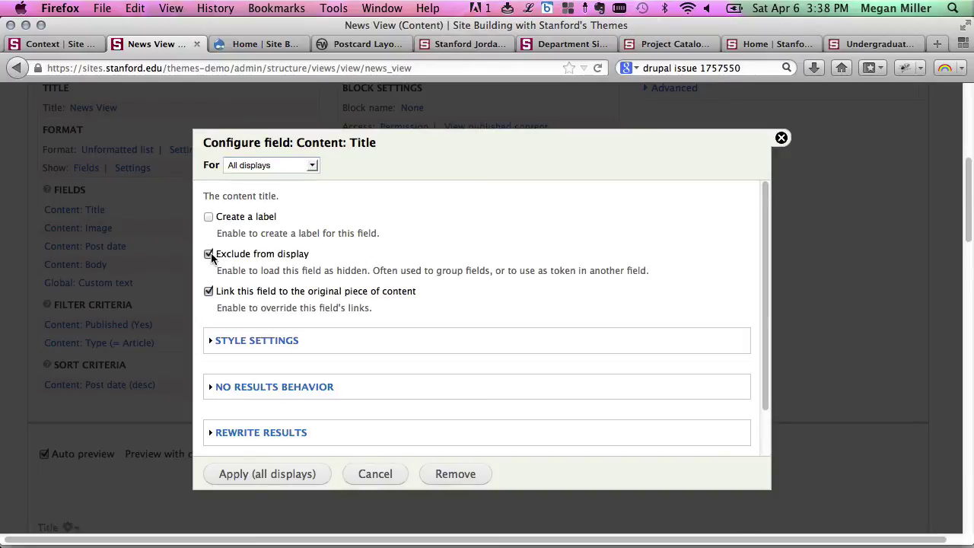
left_click(277, 476)
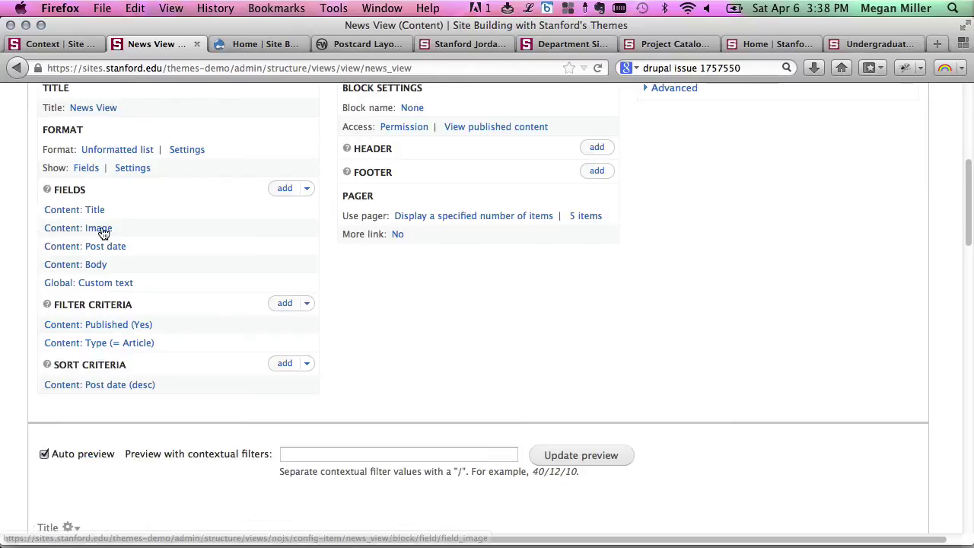
left_click(99, 229)
left_click(208, 255)
left_click(254, 474)
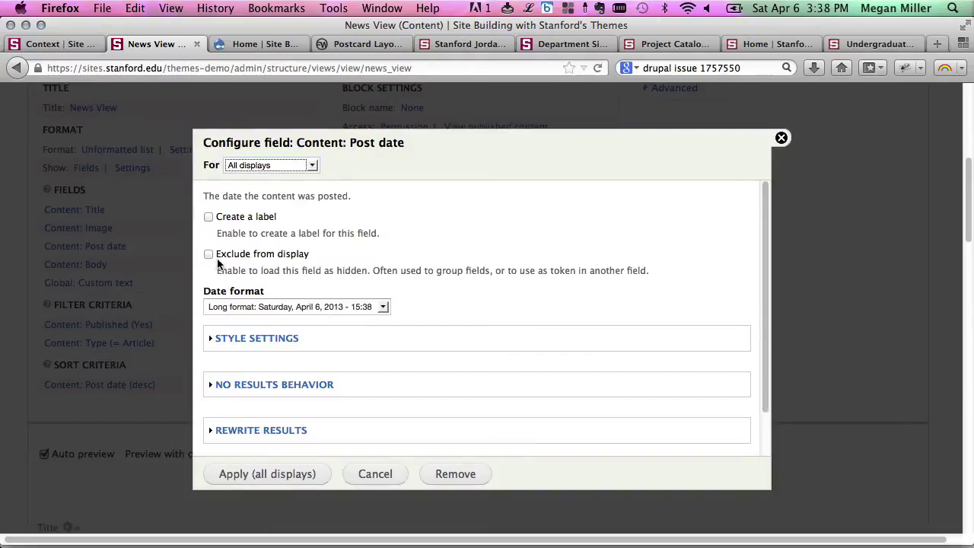
Step: Exclude the Post date and Body fields from display too, then check the preview
left_click(207, 254)
left_click(248, 475)
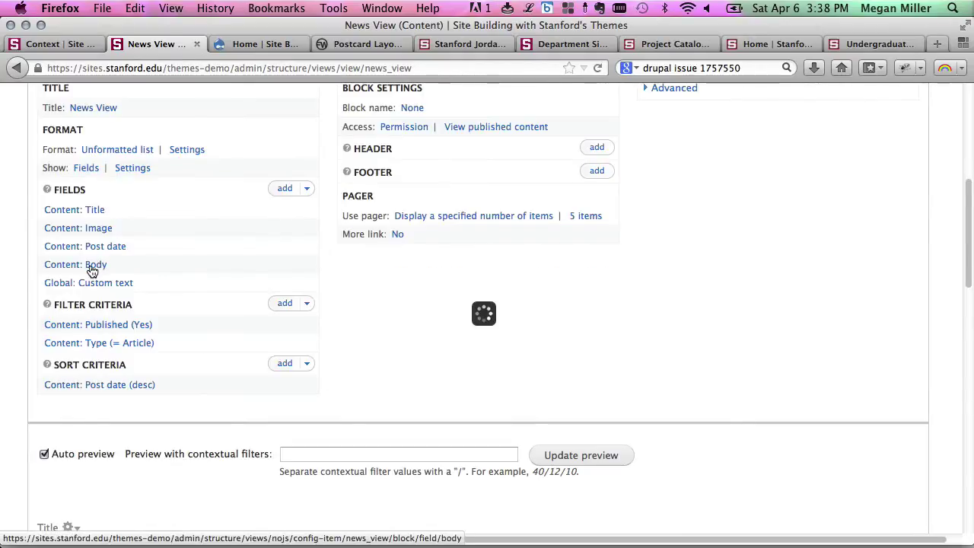
left_click(218, 264)
left_click(207, 255)
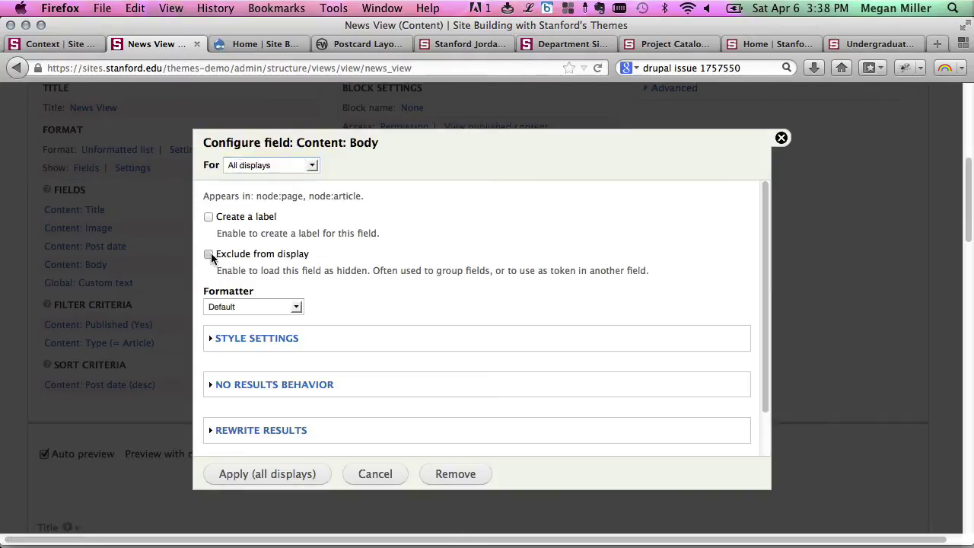
left_click(251, 475)
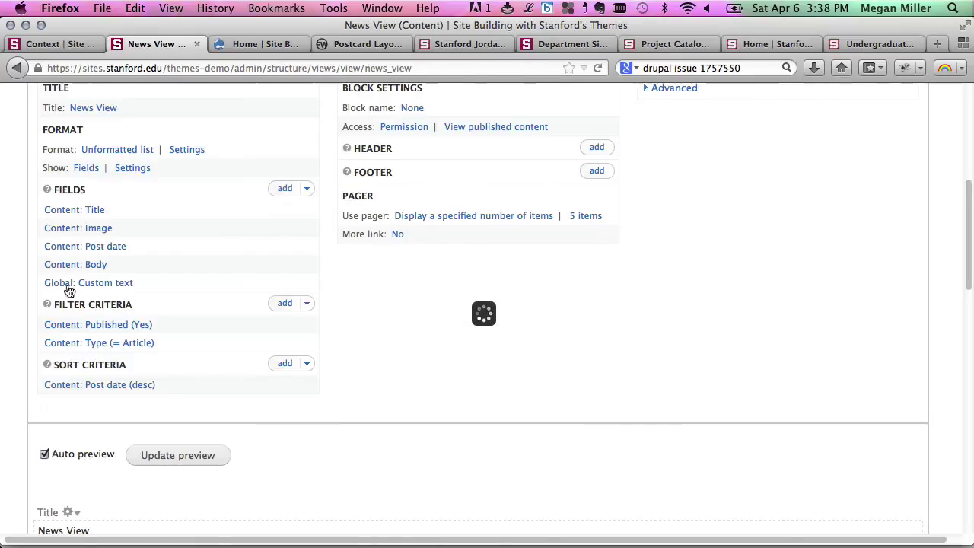
scroll(244, 300, "down", 10)
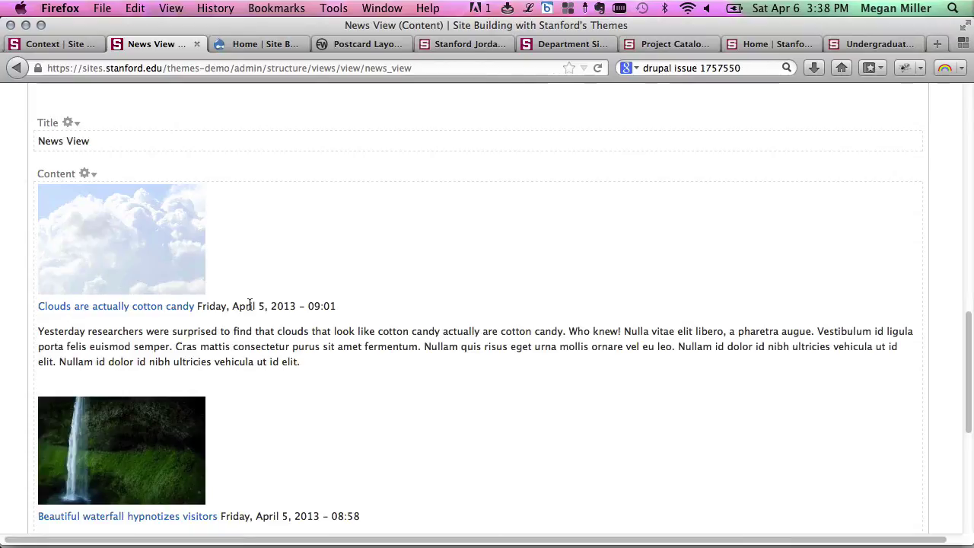
scroll(249, 304, "up", 9)
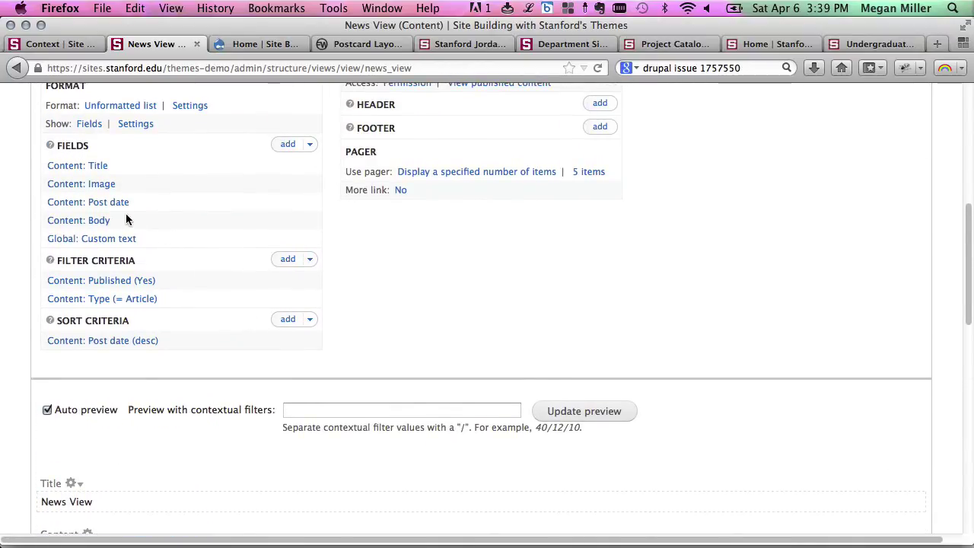
Step: Wrap [created] in the custom text with <div class="descriptor">, apply to all displays, and save the News View
left_click(115, 240)
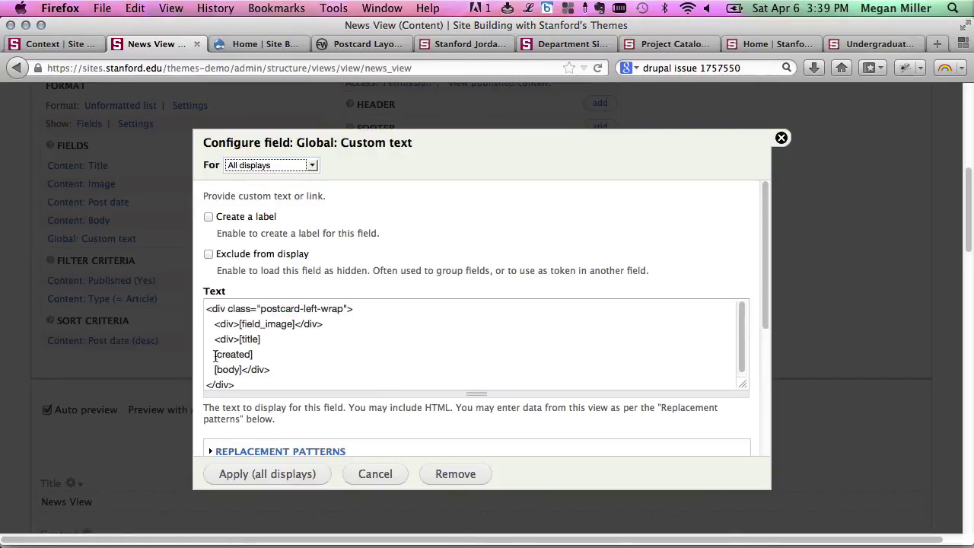
left_click(216, 354)
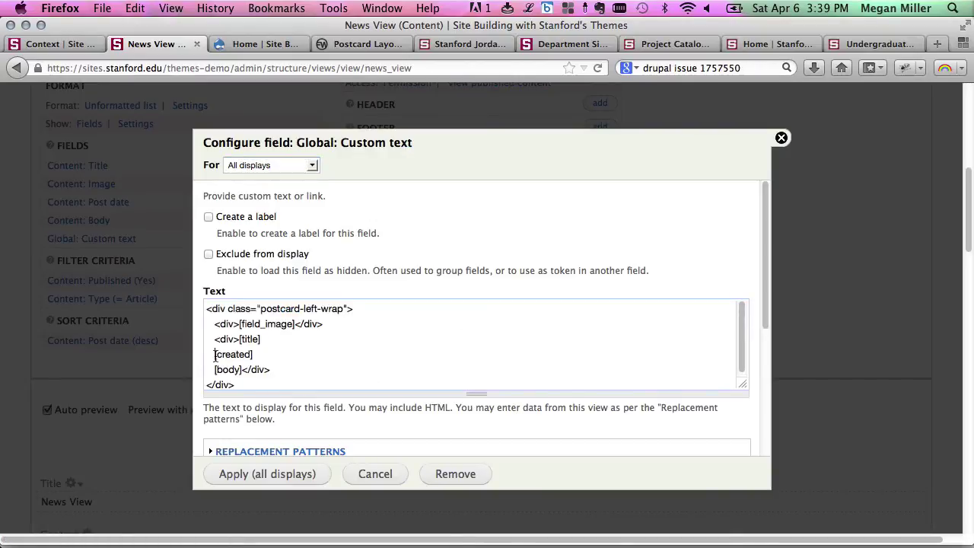
type("<div class=")
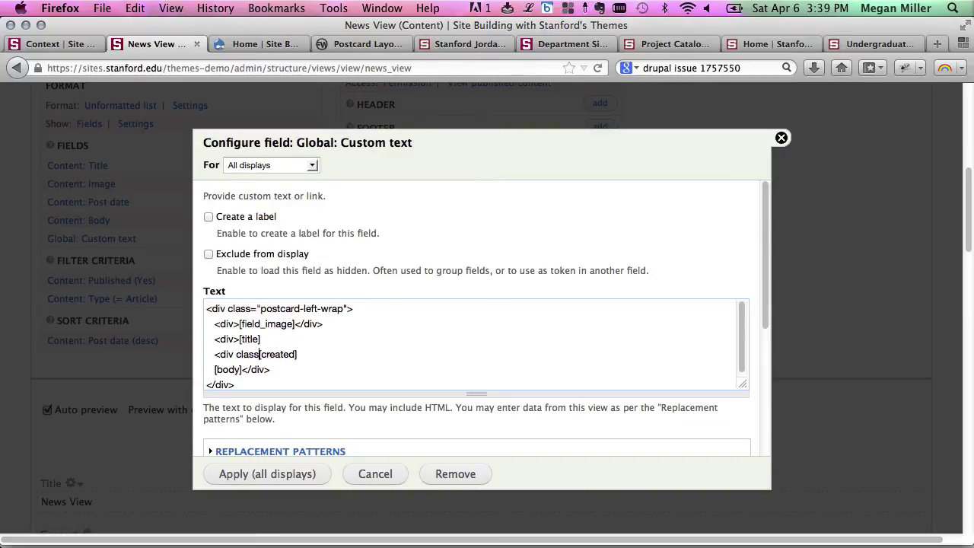
type("\"\"")
type("descriptor\"<")
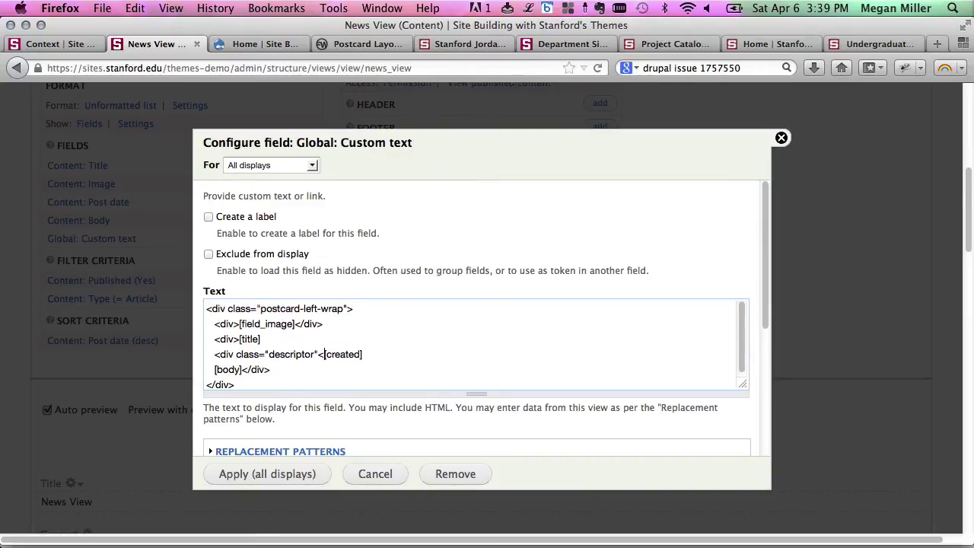
type(":")
key("BackSpace")
type(">")
type("</a")
type("dvi")
left_click(296, 470)
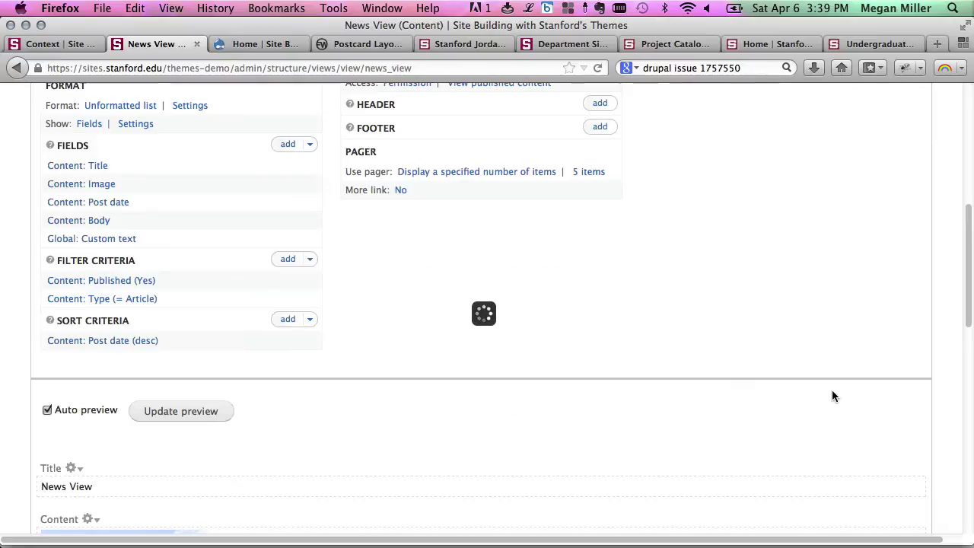
scroll(638, 435, "down", 10)
scroll(636, 429, "up", 15)
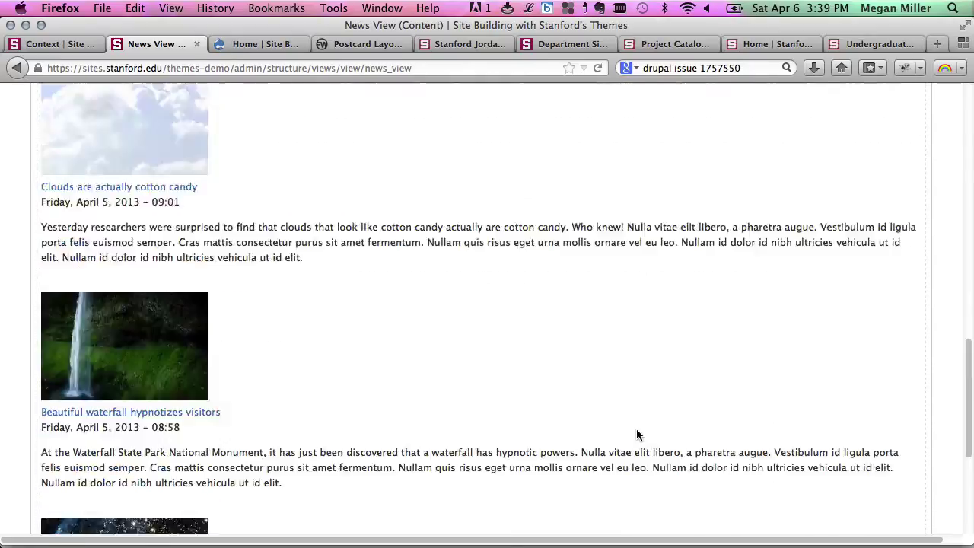
left_click(829, 291)
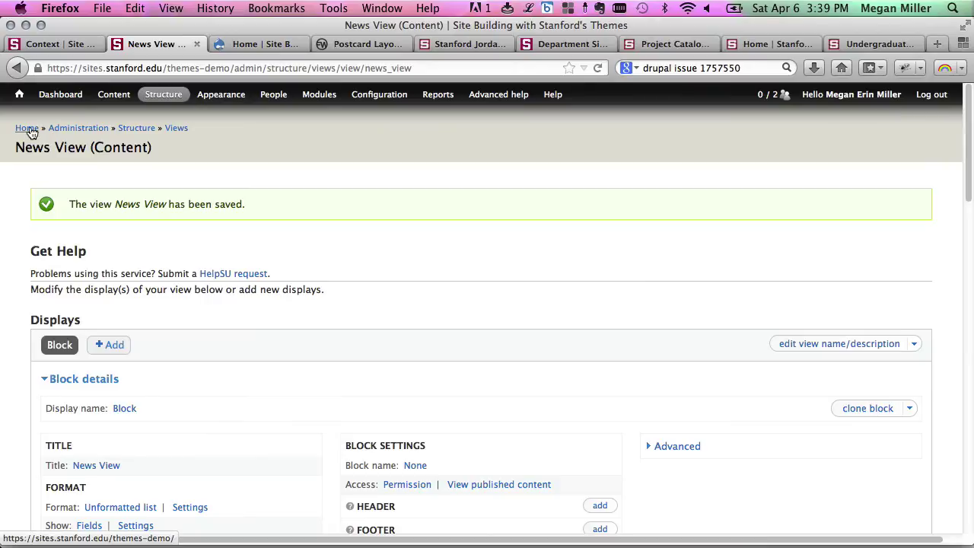
Step: Start a new context on the Context page named news_context
mouse_move(111, 104)
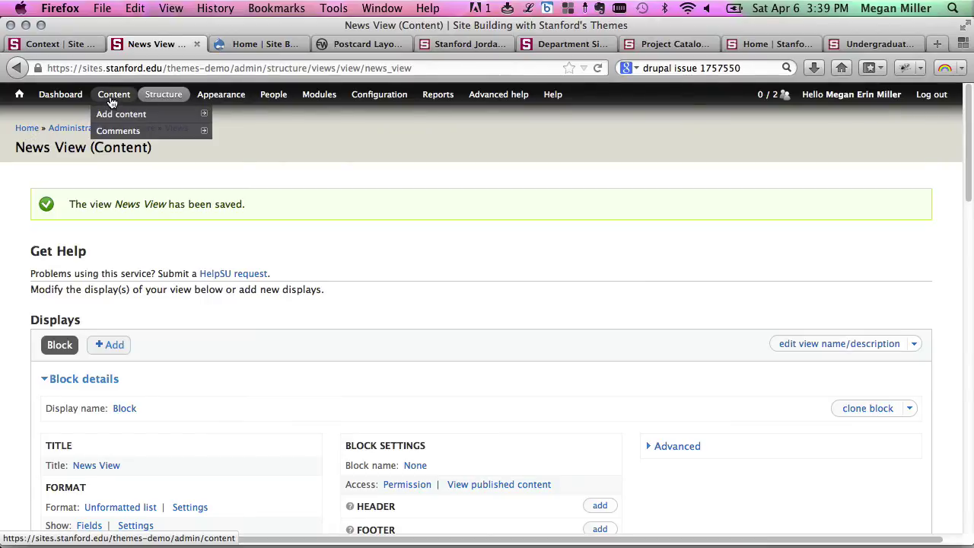
left_click(69, 45)
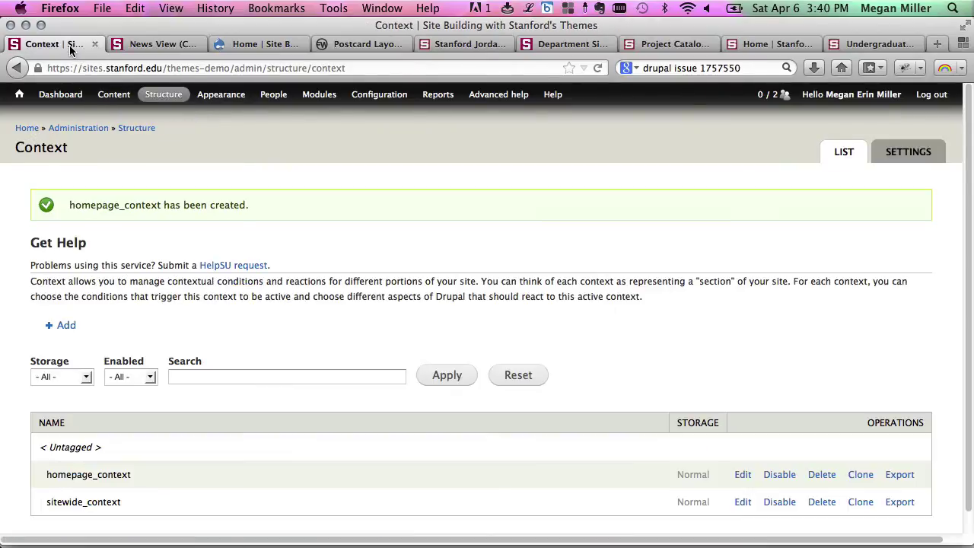
left_click(65, 325)
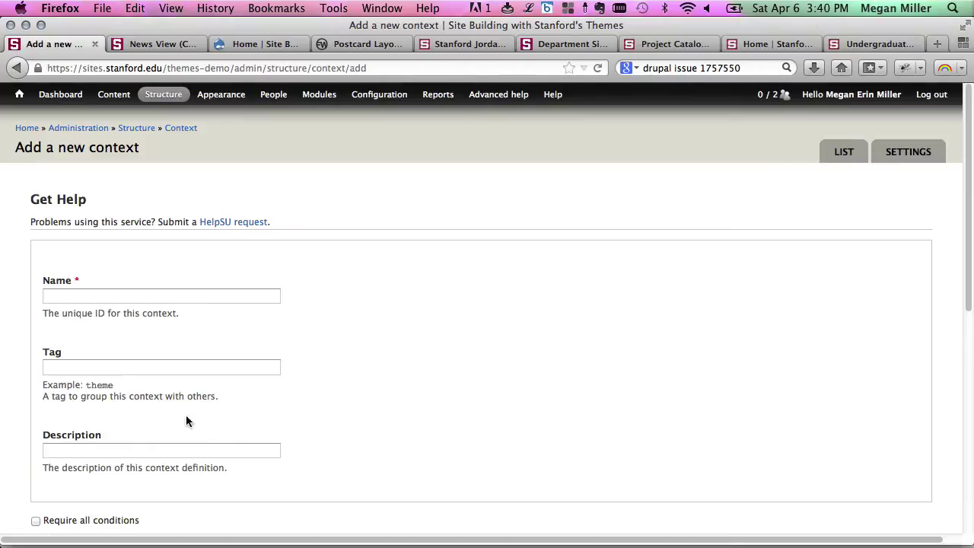
left_click(142, 299)
type("news_context")
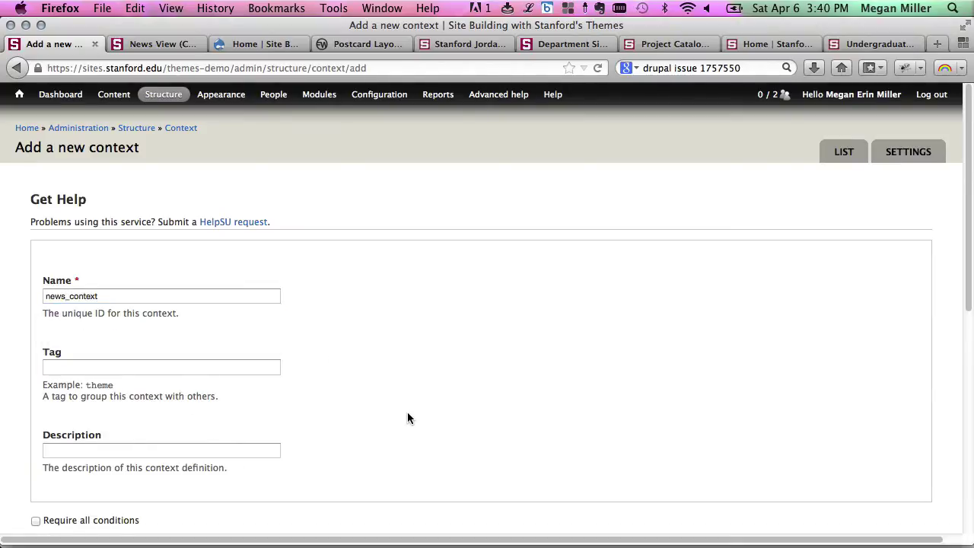
Step: Add a Path condition of news and a Blocks reaction to the context
scroll(407, 412, "down", 5)
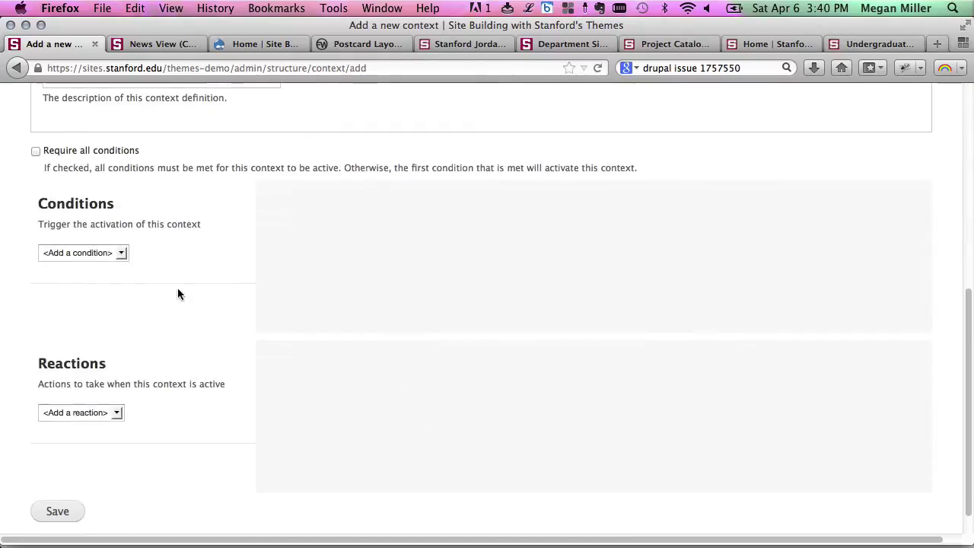
left_click(82, 252)
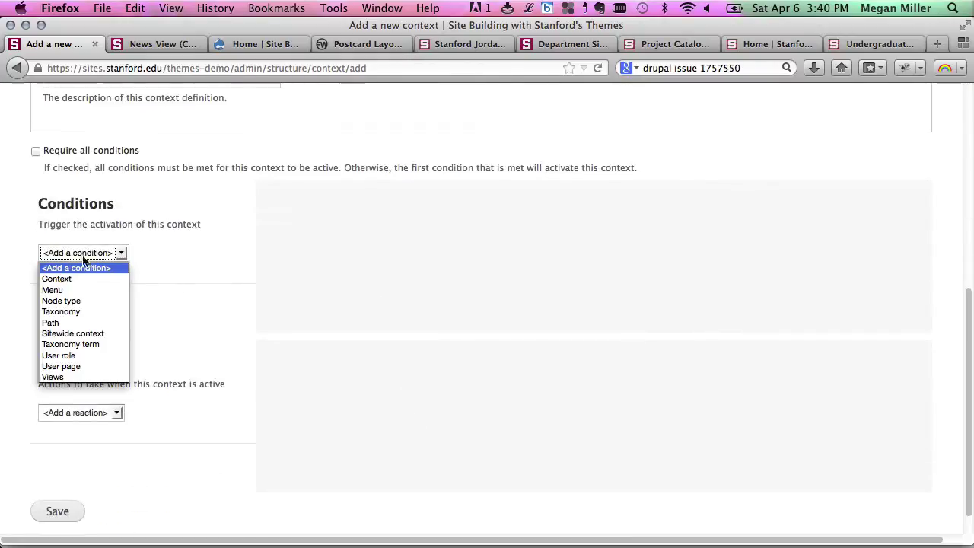
left_click(82, 323)
type("news")
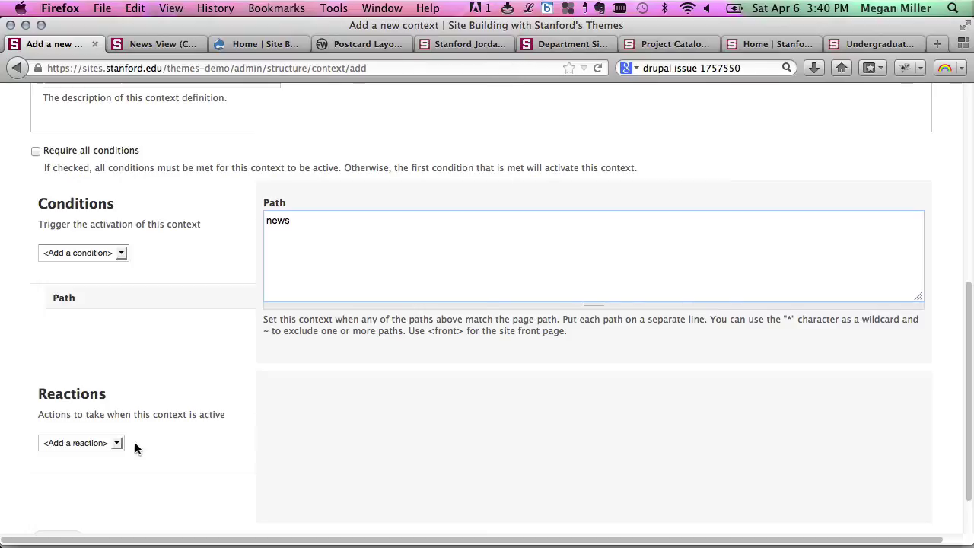
left_click(97, 443)
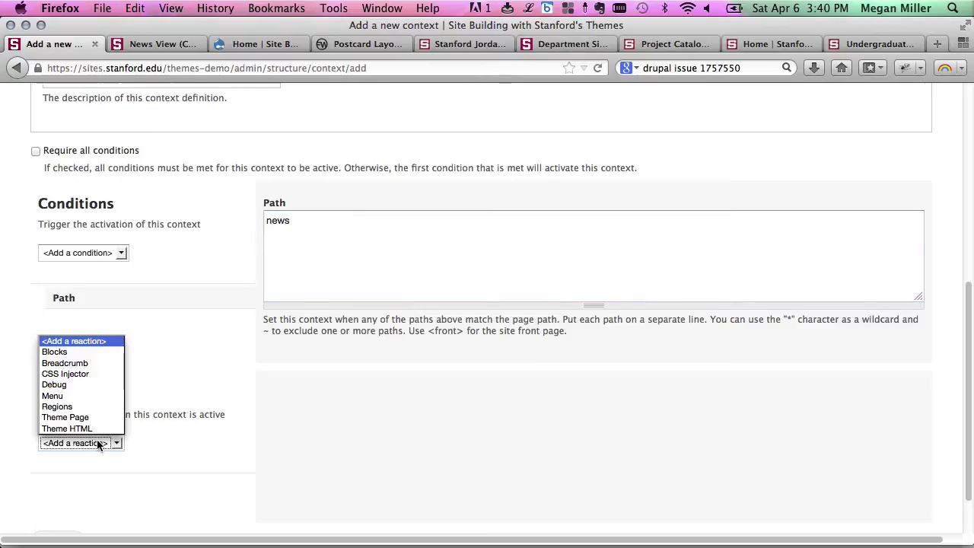
left_click(57, 353)
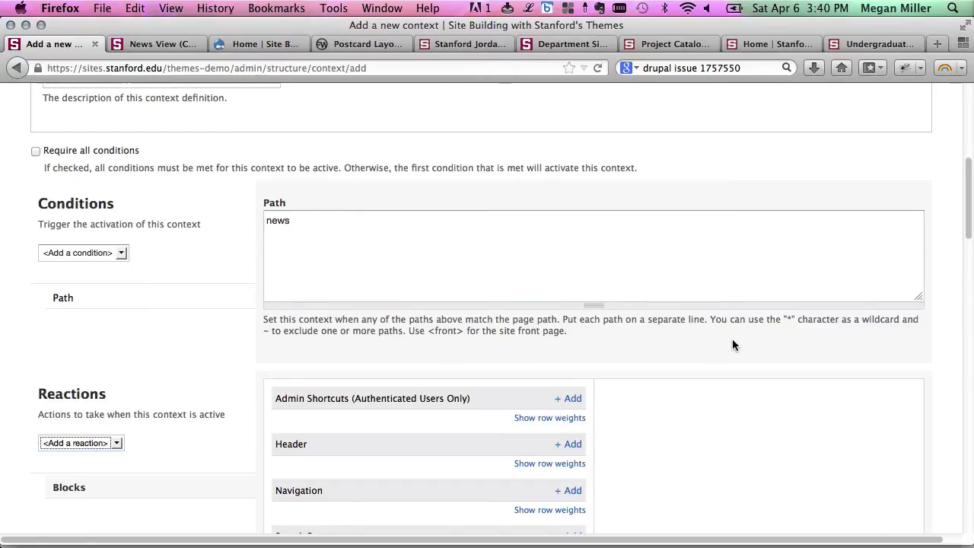
Step: Add the View: News View block to the Content: Body region
scroll(945, 343, "down", 15)
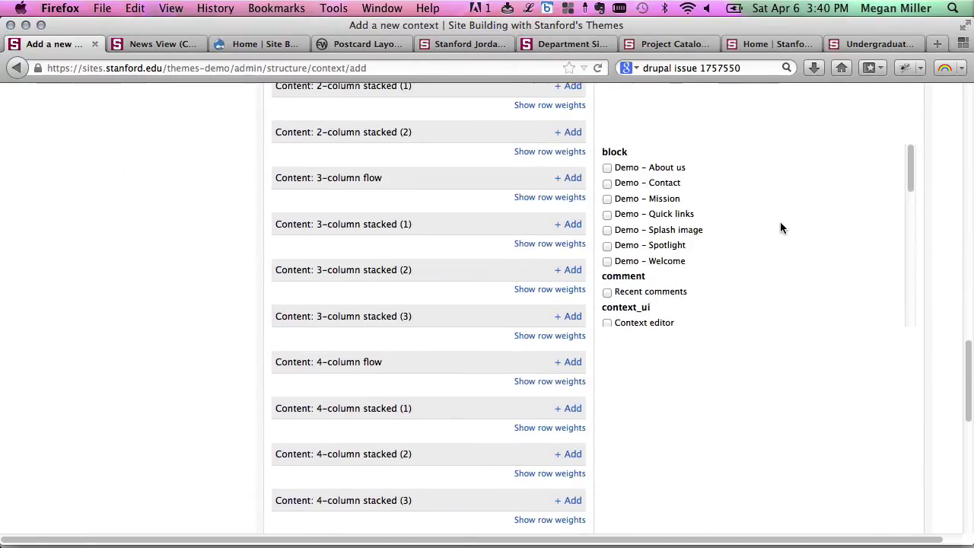
scroll(779, 222, "down", 3)
scroll(779, 224, "down", 6)
scroll(779, 225, "down", 3)
left_click(607, 289)
scroll(146, 233, "up", 5)
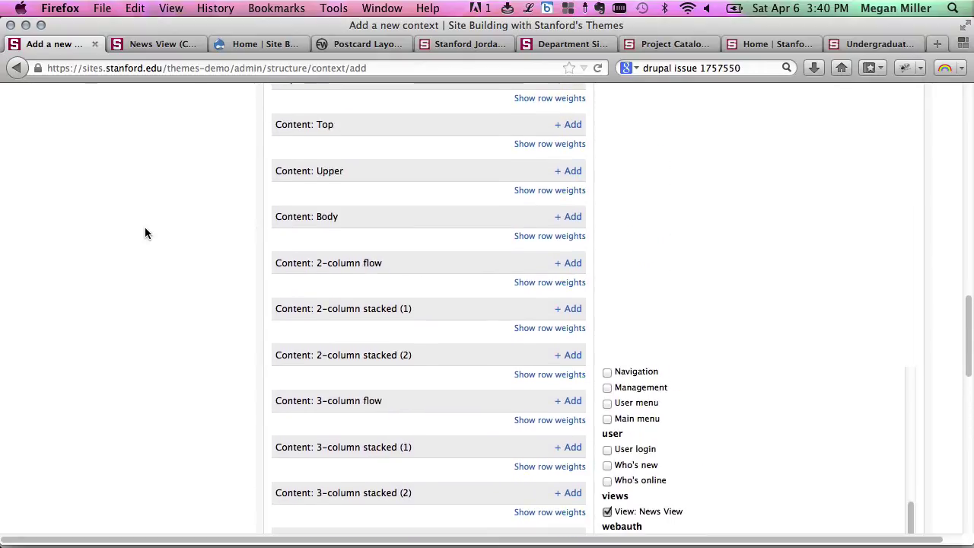
left_click_drag(580, 221, 578, 224)
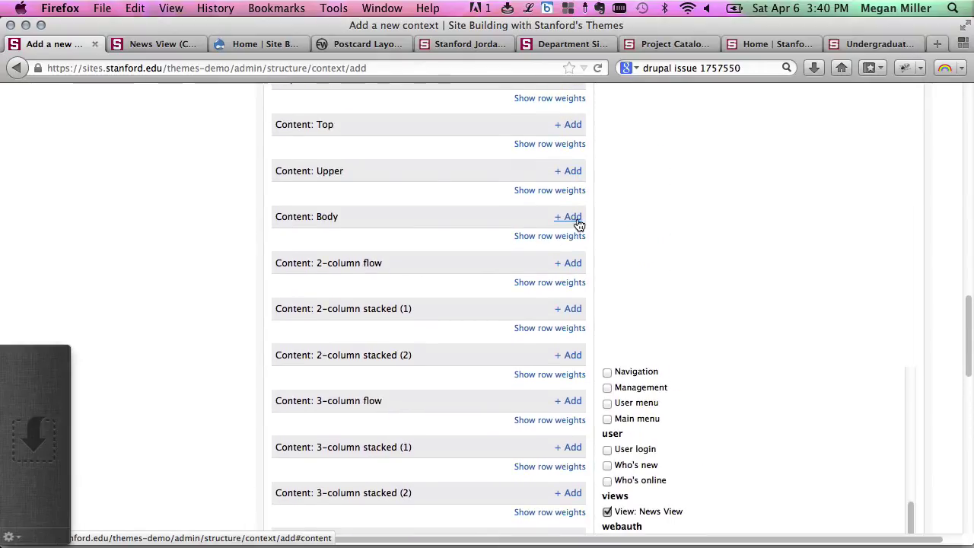
left_click(565, 218)
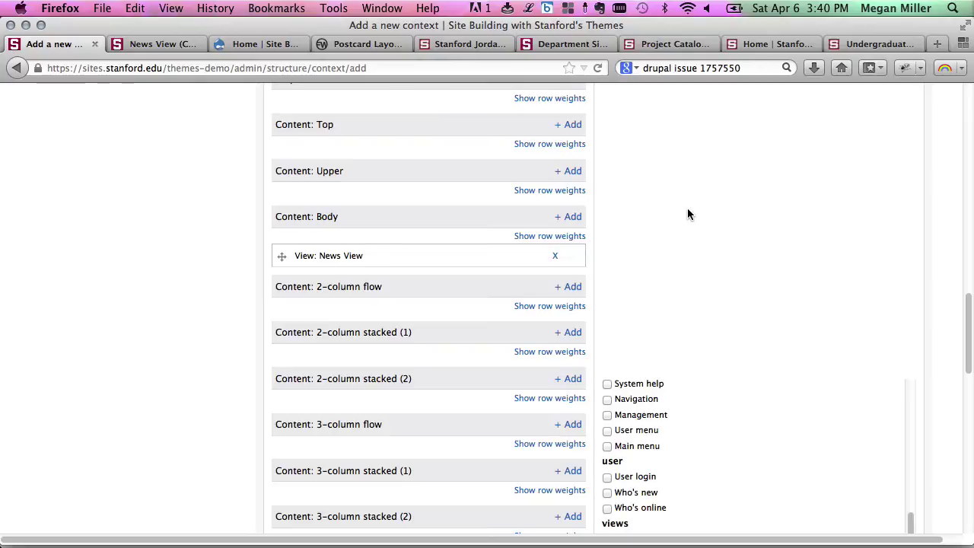
Step: Save the new news_context
right_click(197, 274)
left_click(124, 219)
scroll(105, 323, "down", 10)
left_click(65, 483)
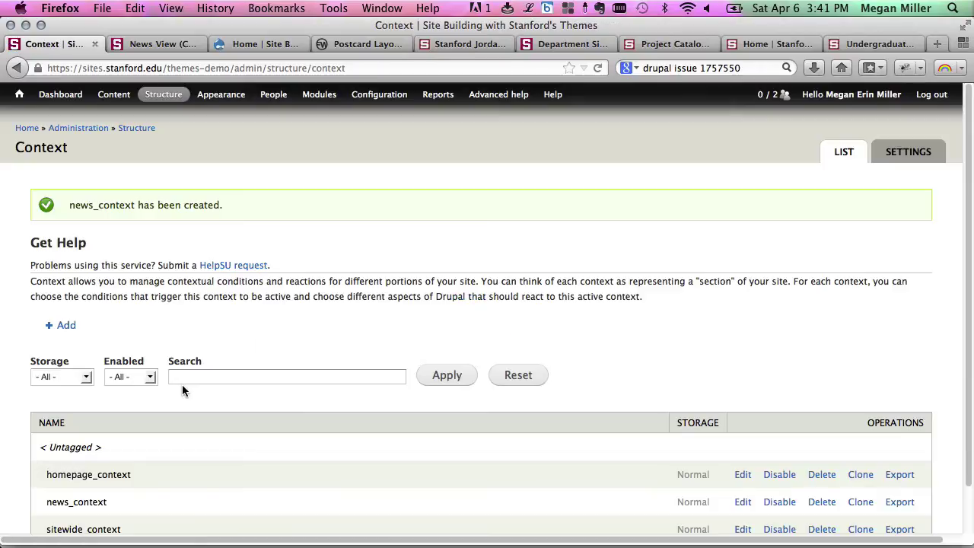
Step: On the refreshed Context list, select the admin path in the address bar
scroll(481, 326, "down", 1)
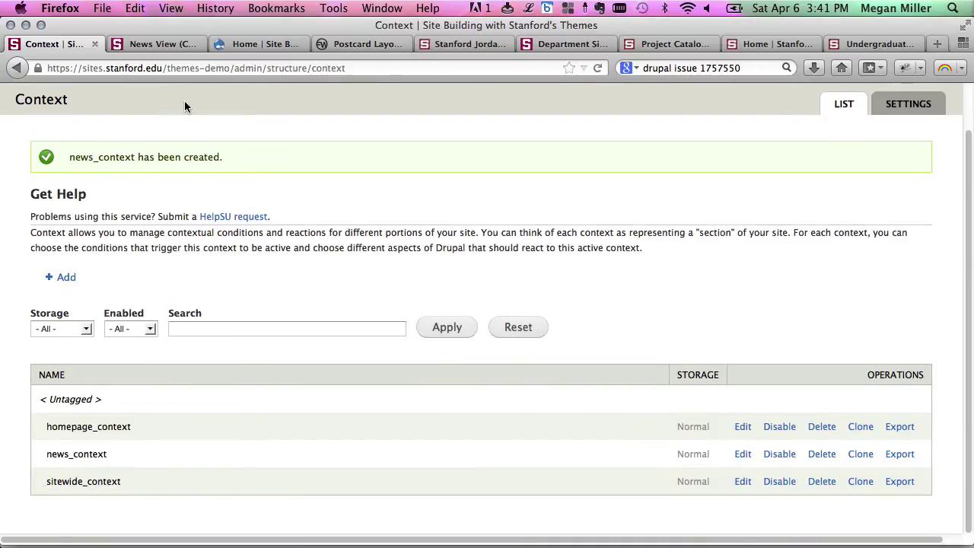
scroll(183, 115, "up", 1)
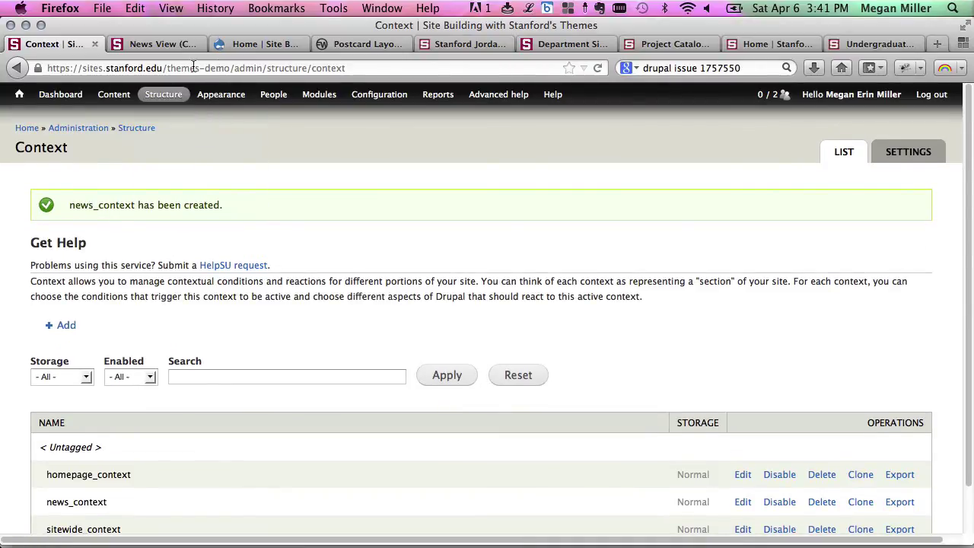
left_click_drag(233, 68, 369, 68)
Step: Load the site's news path in the browser
type("news")
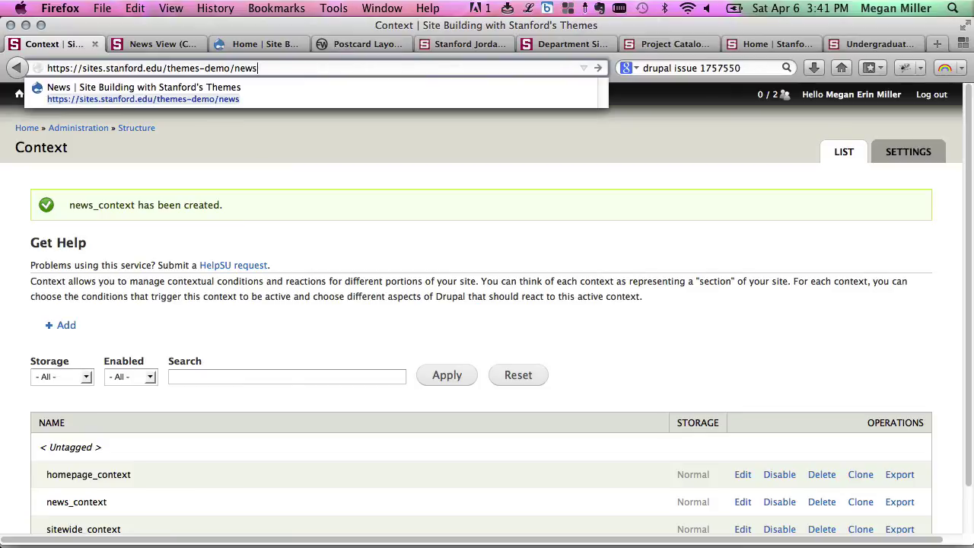
key("Return")
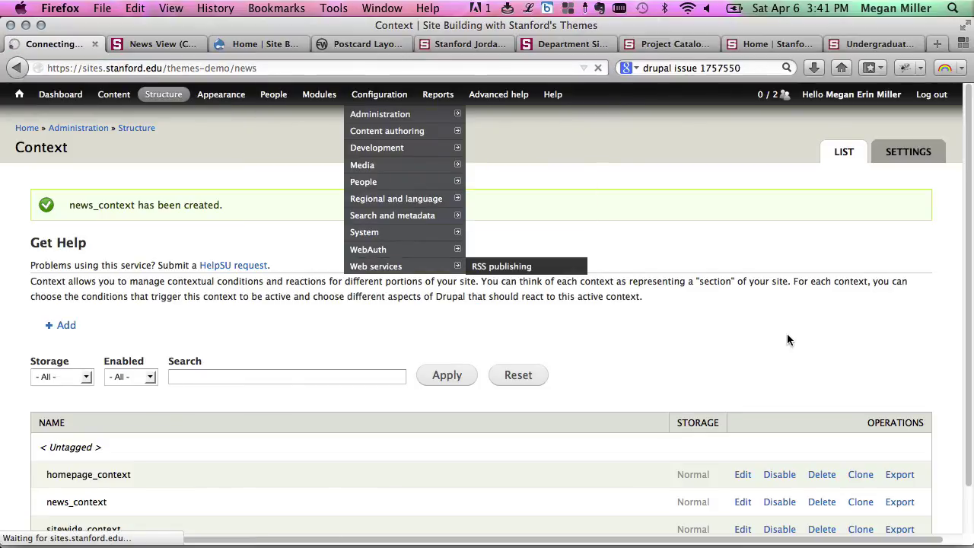
scroll(789, 340, "down", 5)
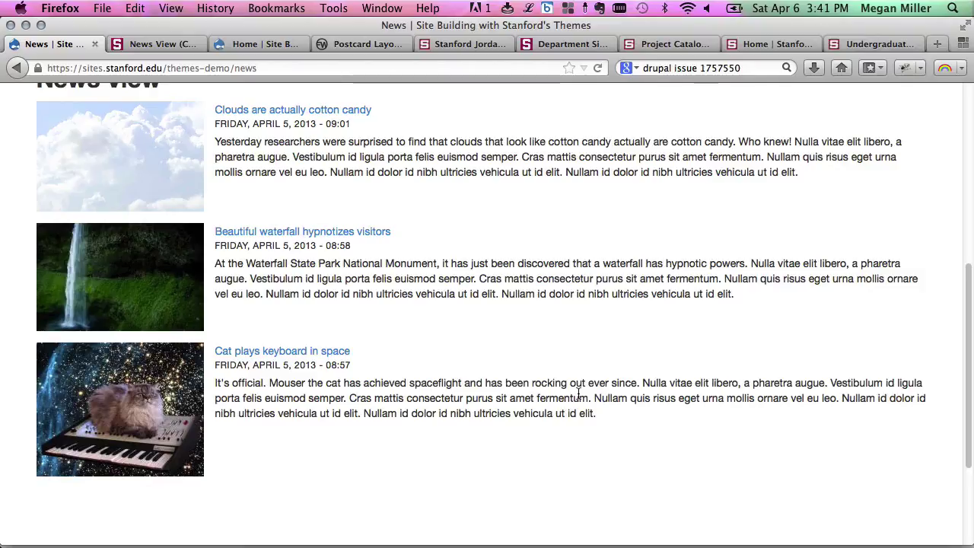
Step: Narrow the browser window to check reflow, then widen it back to full screen width
left_click_drag(969, 335, 352, 325)
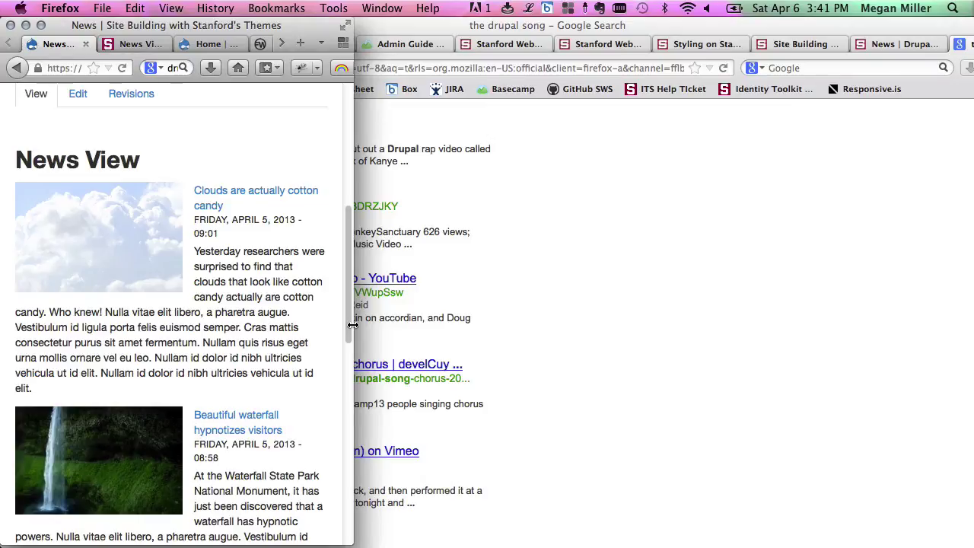
left_click_drag(353, 322, 958, 278)
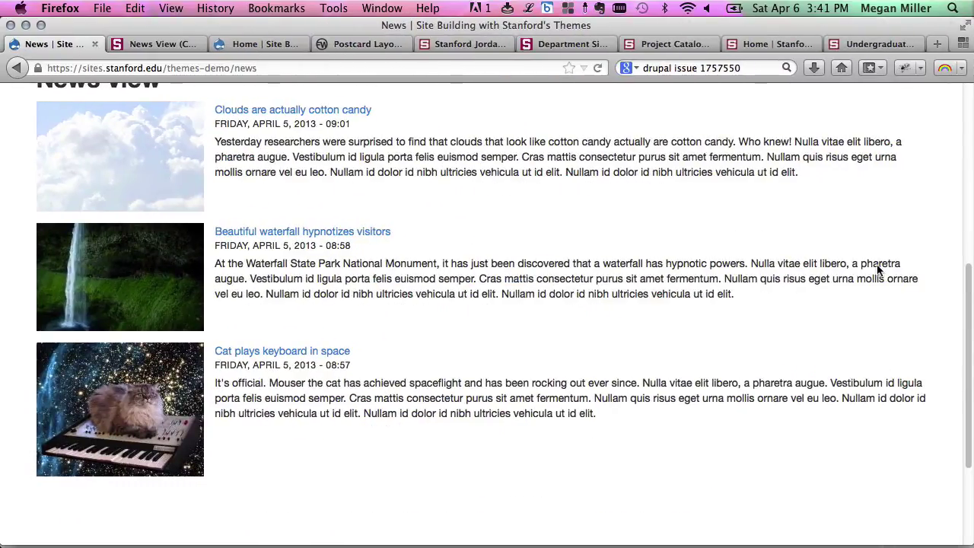
scroll(695, 236, "up", 5)
scroll(423, 423, "down", 2)
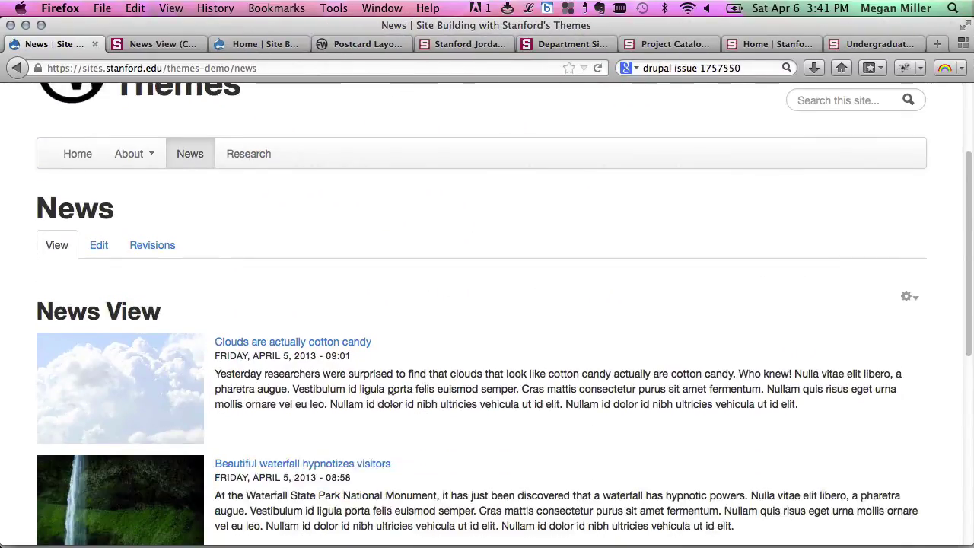
left_click_drag(351, 354, 215, 360)
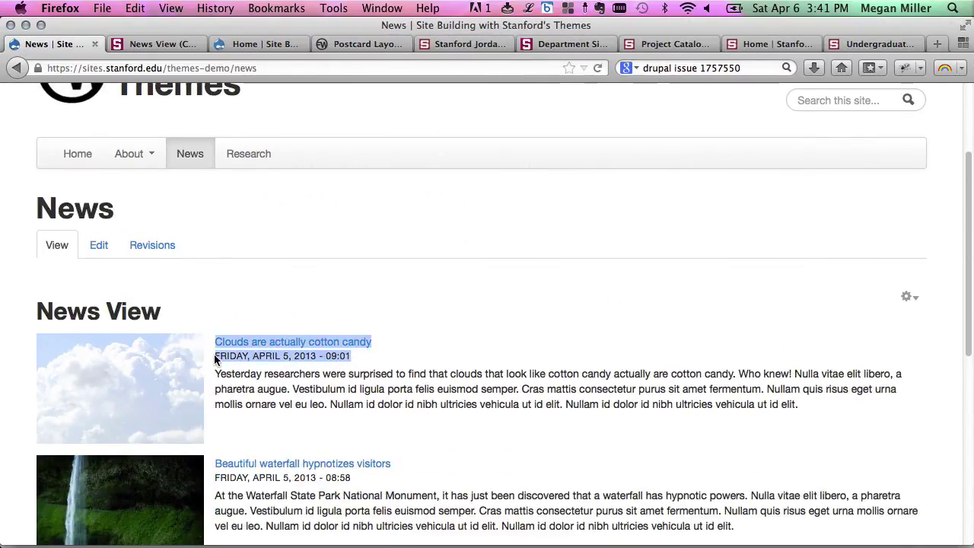
left_click(308, 356)
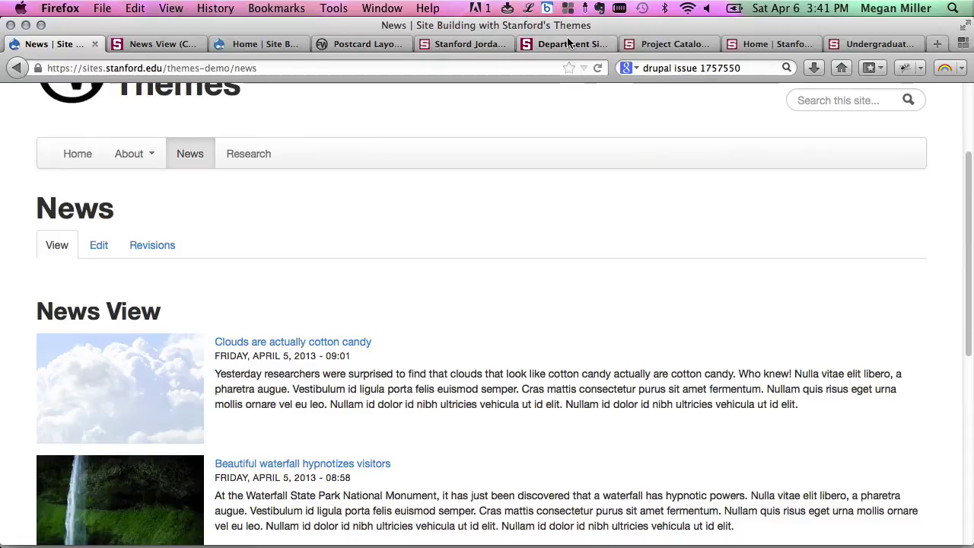
Step: Compare the Stanford Jordan Announcements dates (February 13 and January 3, 2013), then return home
left_click(469, 47)
scroll(349, 325, "down", 10)
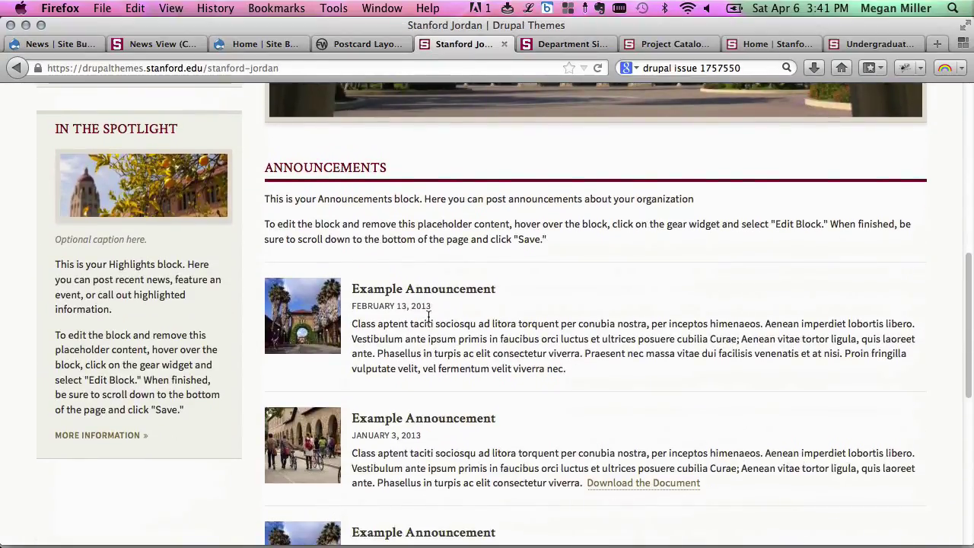
left_click_drag(432, 306, 350, 305)
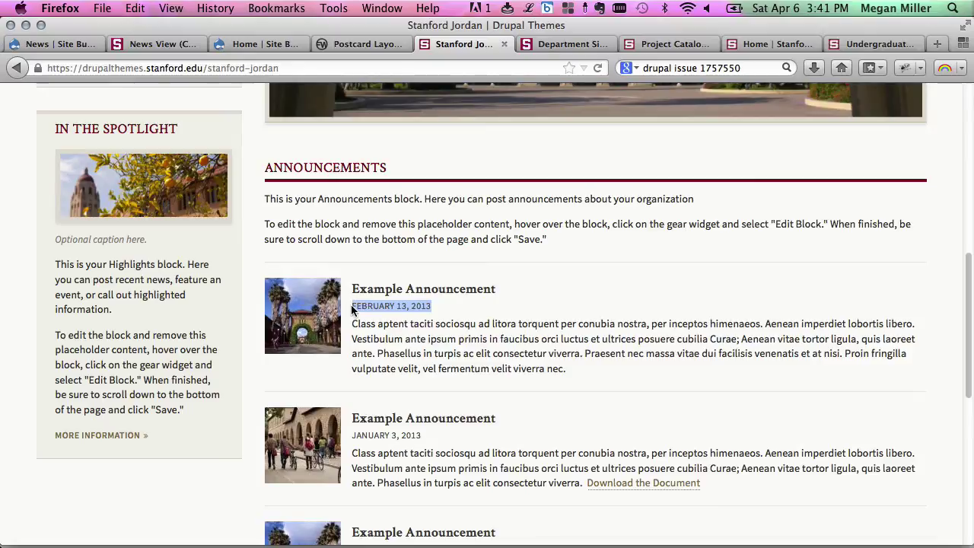
left_click(424, 307)
left_click_drag(434, 431, 351, 432)
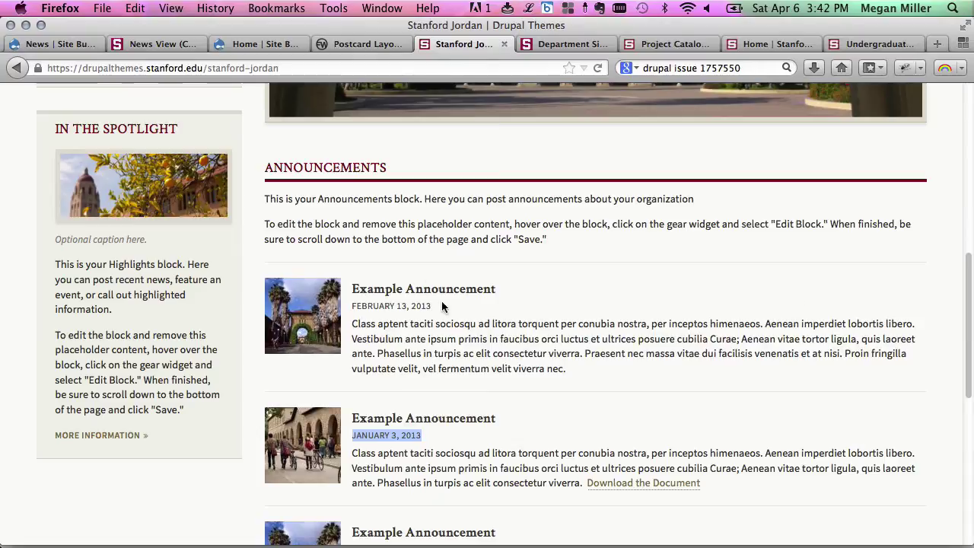
scroll(521, 317, "up", 4)
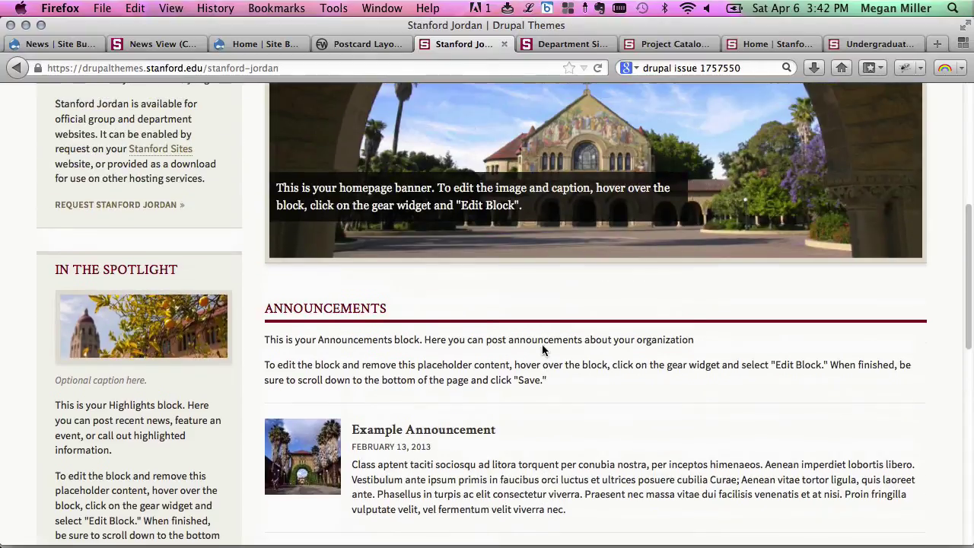
left_click(244, 44)
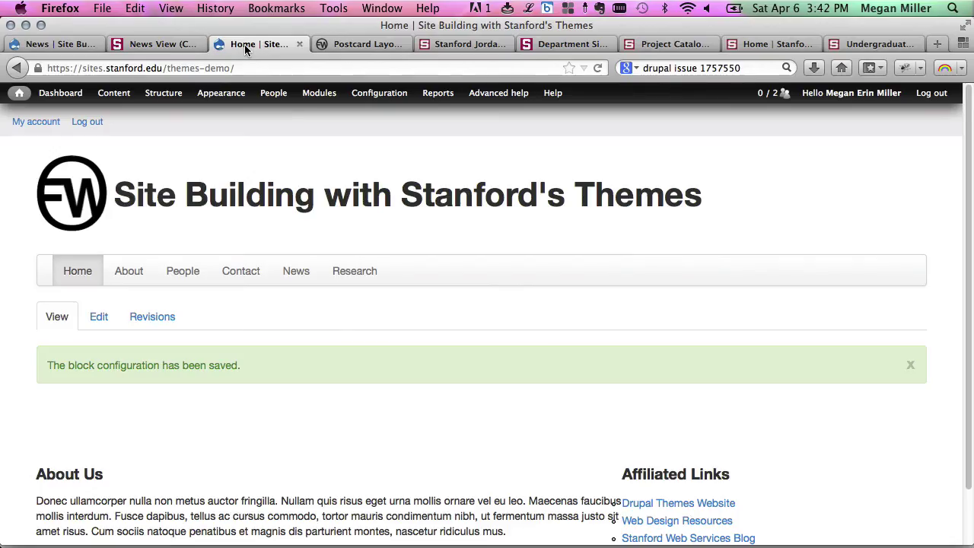
Step: Revisit the site's home page and check the About submenu
left_click(160, 44)
left_click(245, 44)
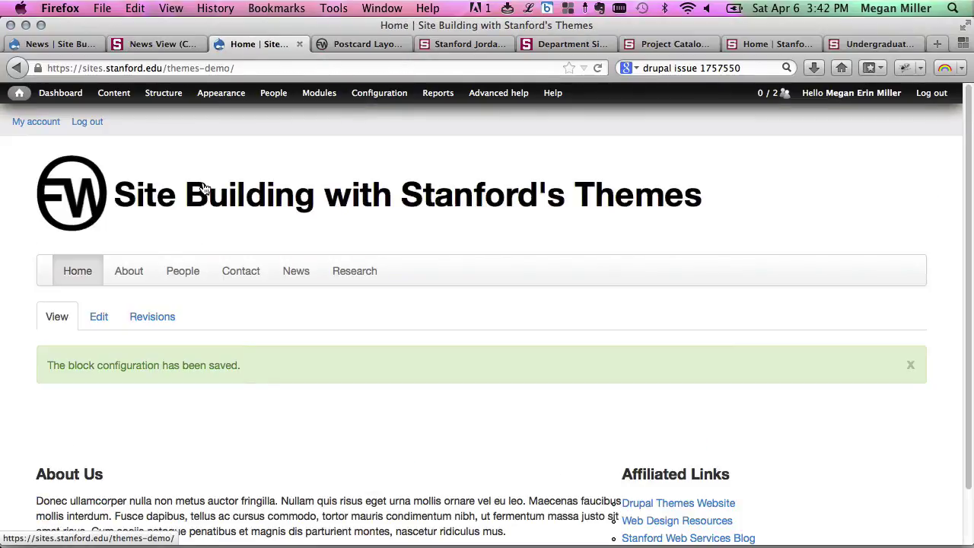
scroll(283, 340, "down", 1)
scroll(283, 340, "down", 3)
left_click(79, 215)
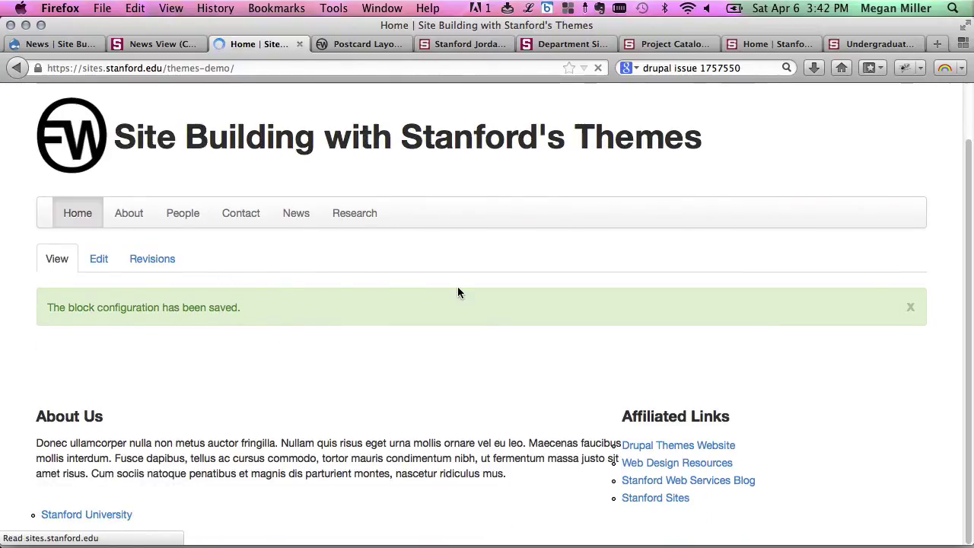
scroll(497, 359, "down", 10)
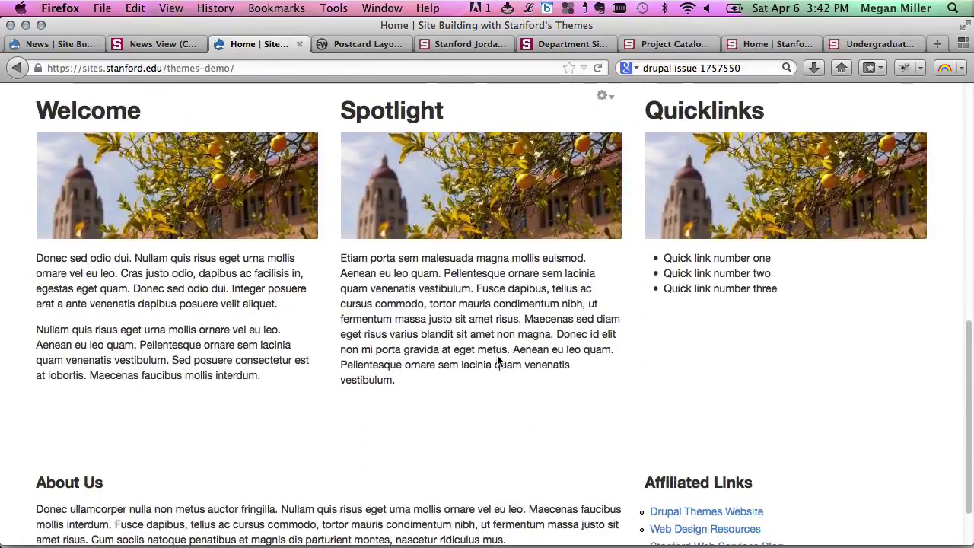
scroll(498, 356, "up", 10)
left_click(134, 295)
left_click(131, 291)
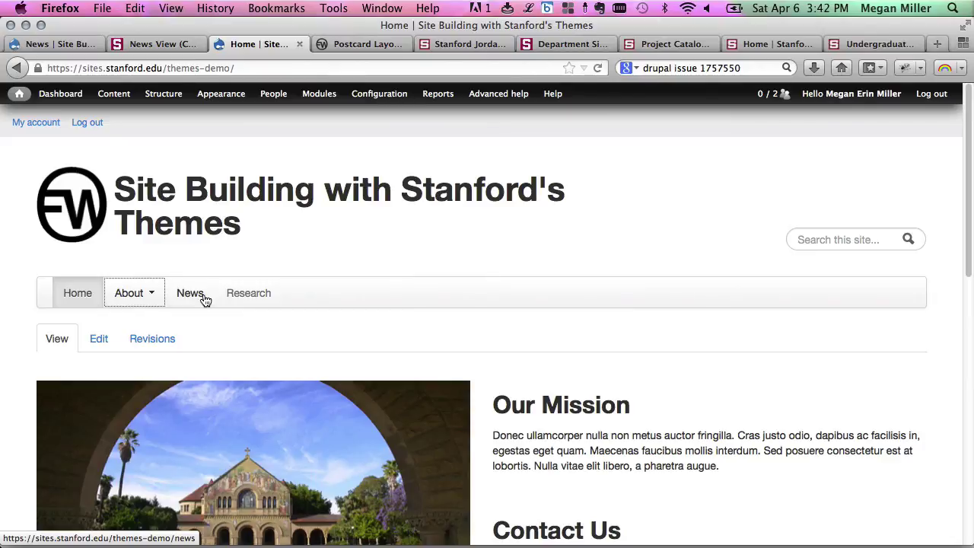
Step: Switch back to the News page listing the three postcard-style articles
scroll(403, 342, "down", 2)
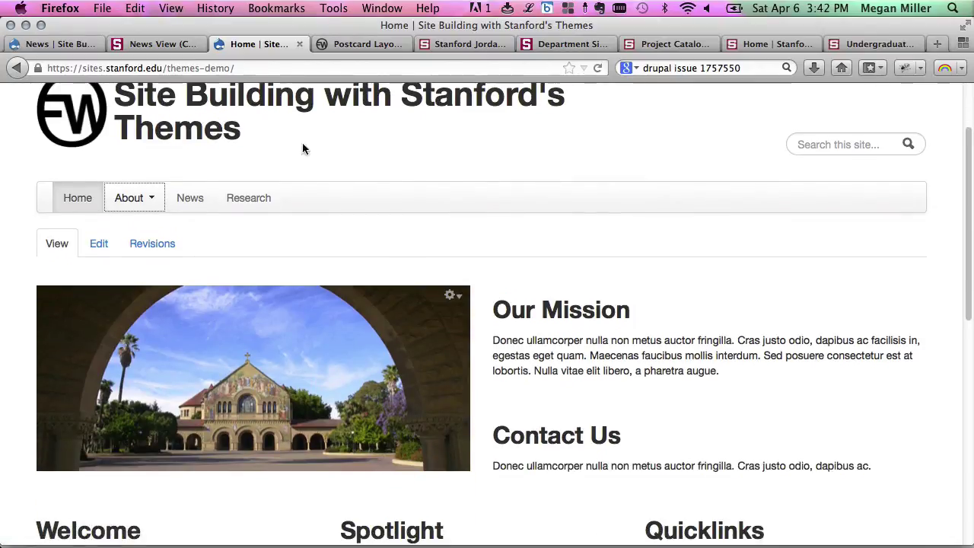
left_click(150, 41)
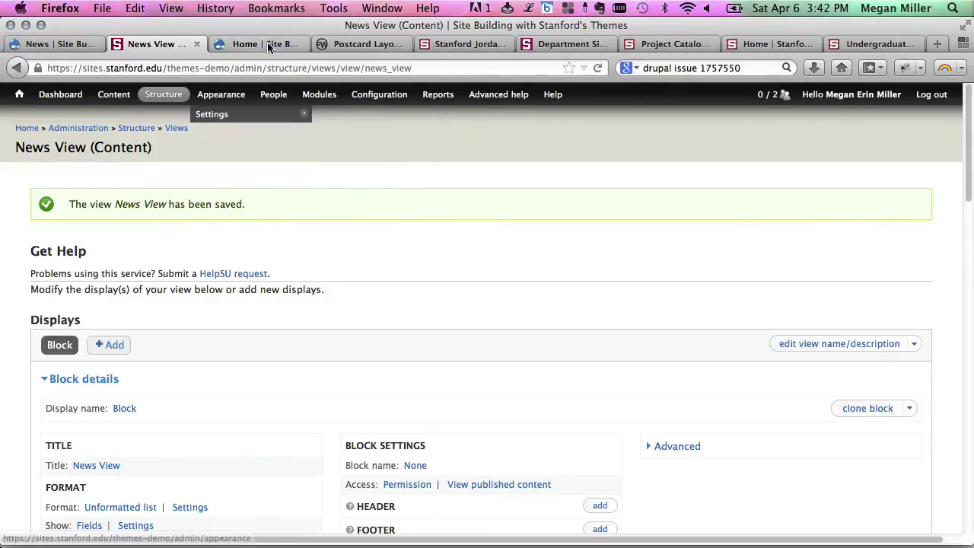
left_click(271, 43)
left_click(64, 44)
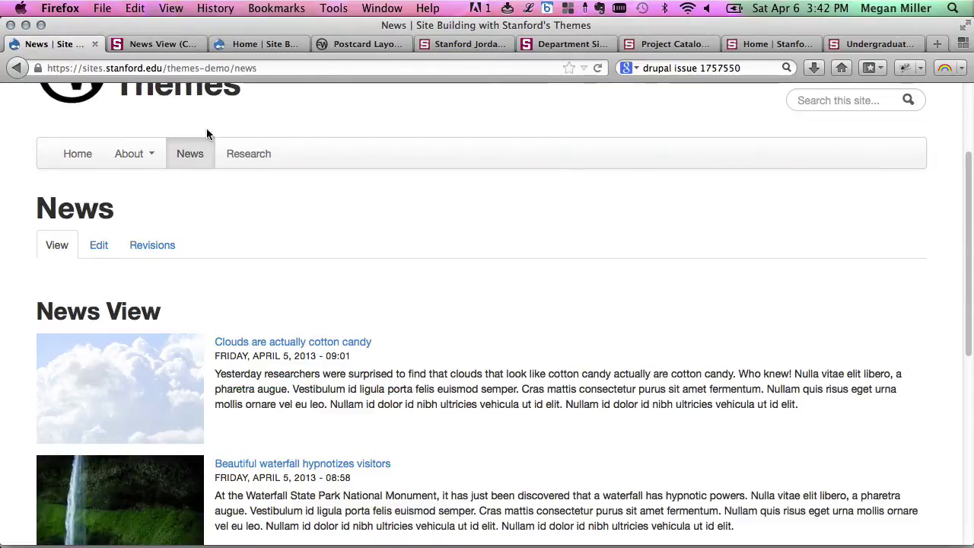
scroll(571, 394, "down", 5)
scroll(570, 394, "up", 2)
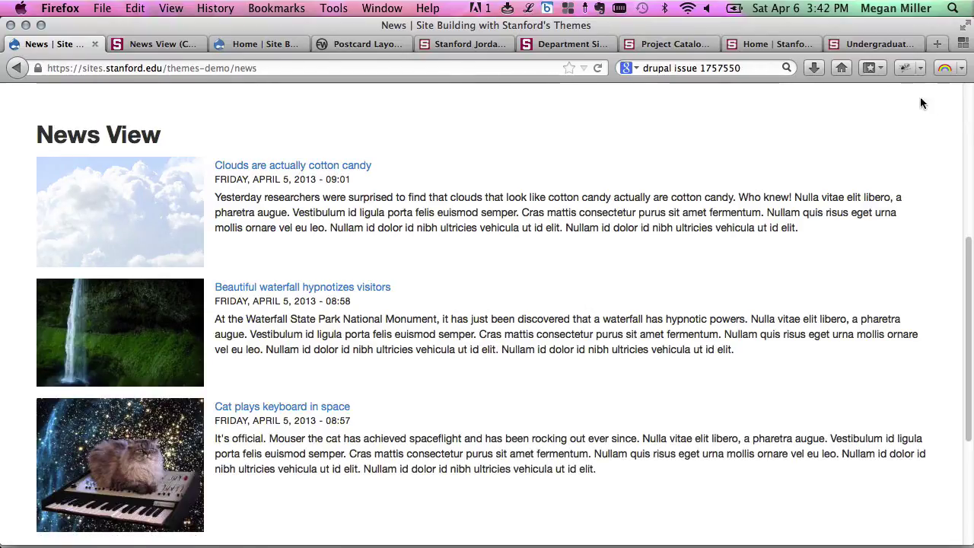
left_click(915, 69)
left_click(906, 67)
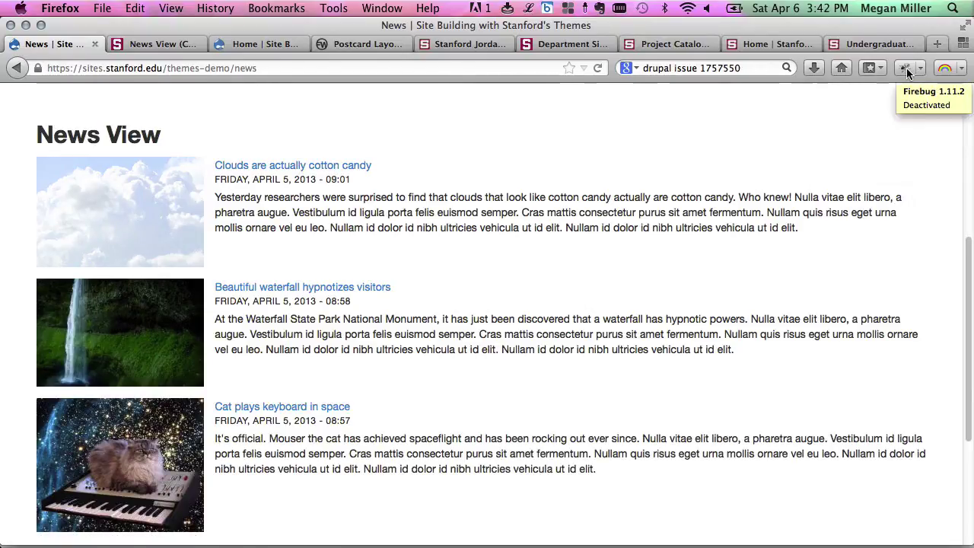
Step: Inspect the first article's body paragraph with Firebug
left_click(906, 69)
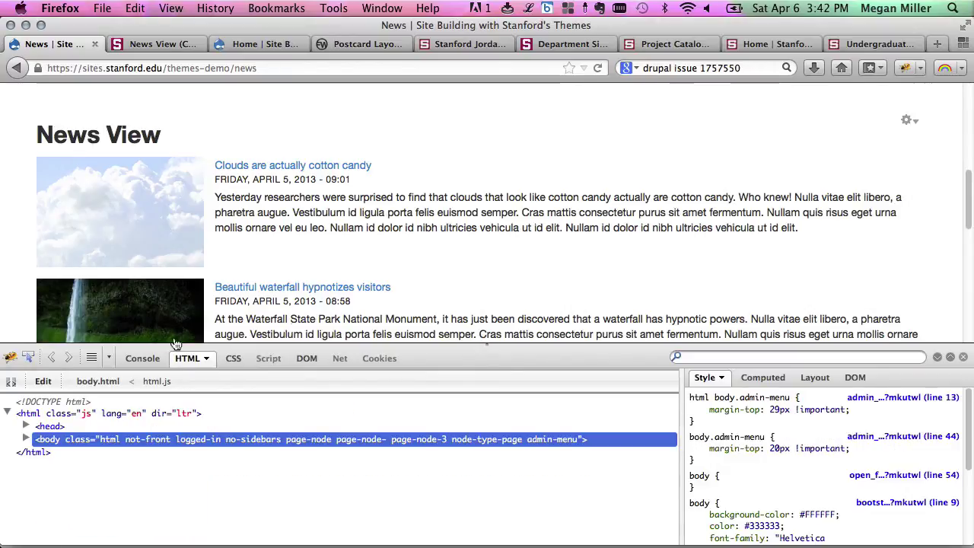
left_click(29, 357)
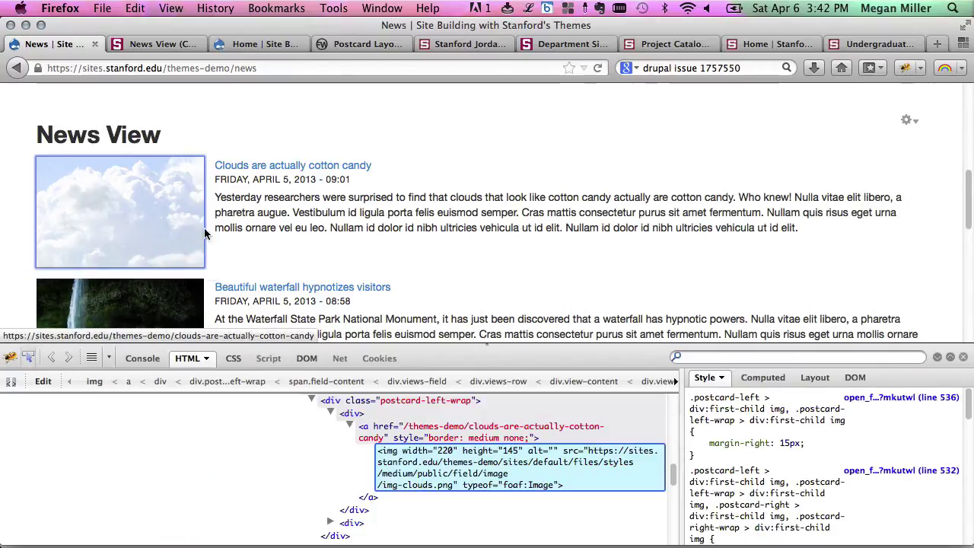
left_click(216, 222)
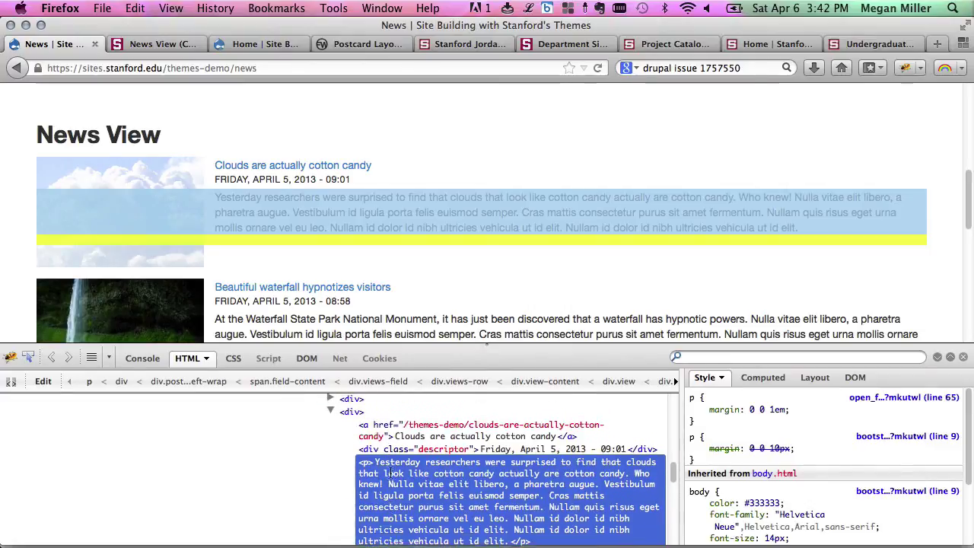
scroll(390, 470, "up", 2)
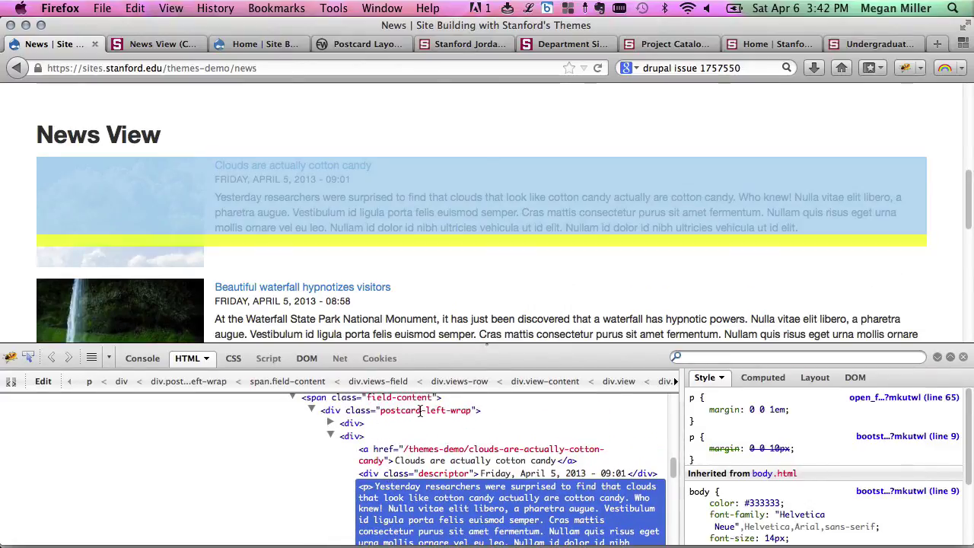
Step: Try the wrapper class as postcard-right-wrap, restore postcard-left-wrap, then advance to the Going Further slide
left_click(418, 411)
left_click(449, 412)
double_click(438, 412)
type("right")
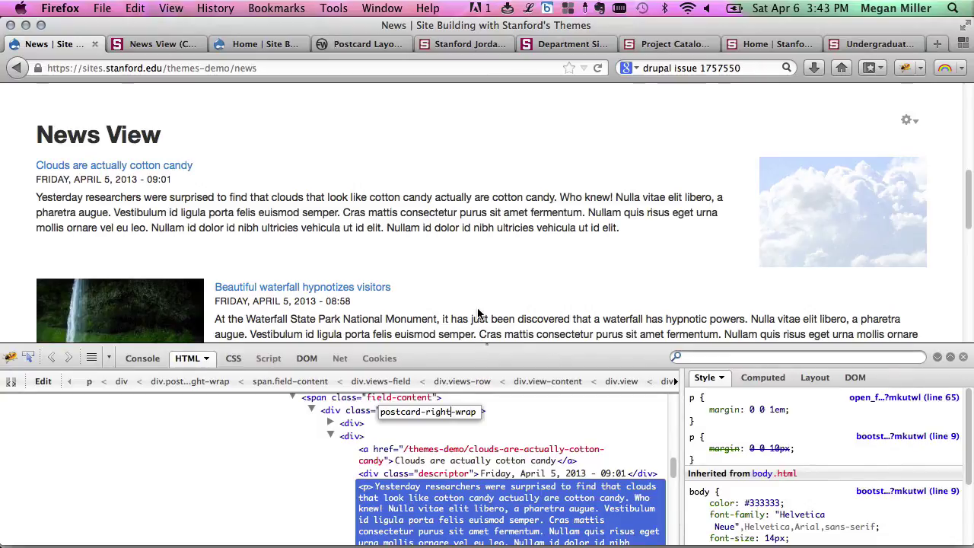
key("BackSpace")
key("BackSpace")
key("BackSpace")
key("BackSpace")
key("BackSpace")
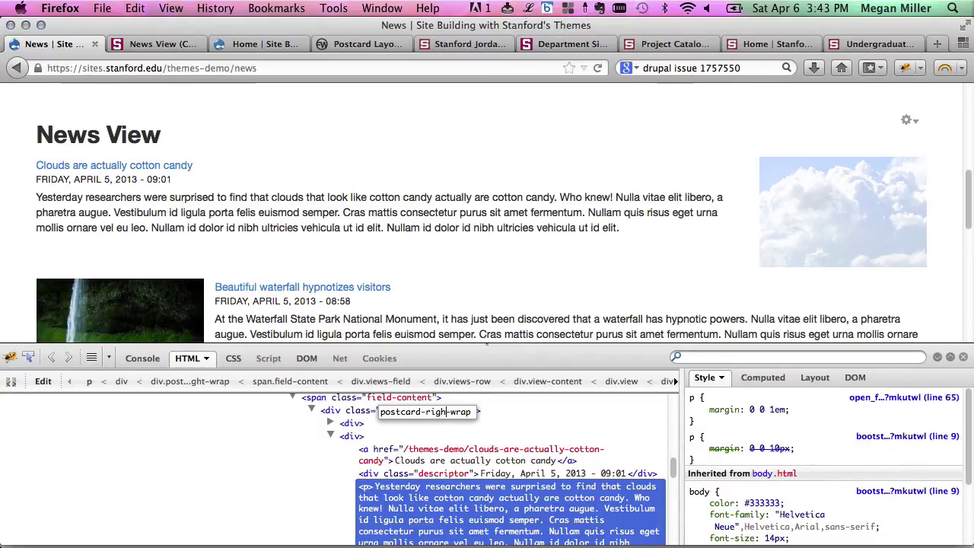
type("left")
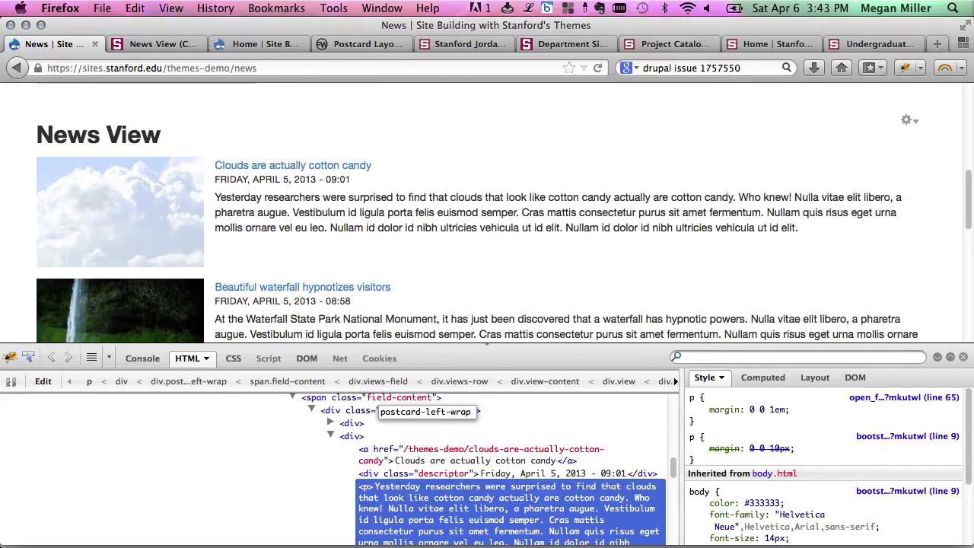
scroll(580, 192, "up", 5)
key("super+Tab")
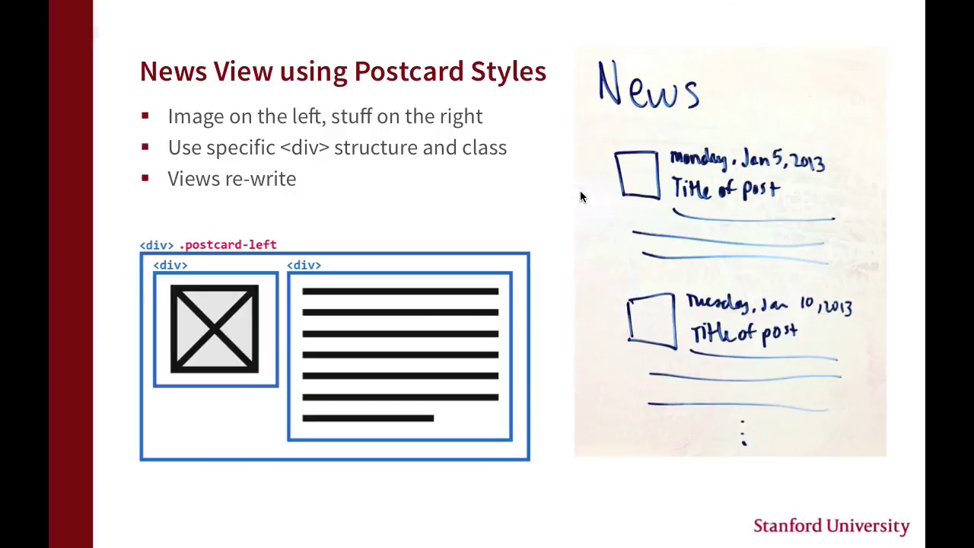
key("Right")
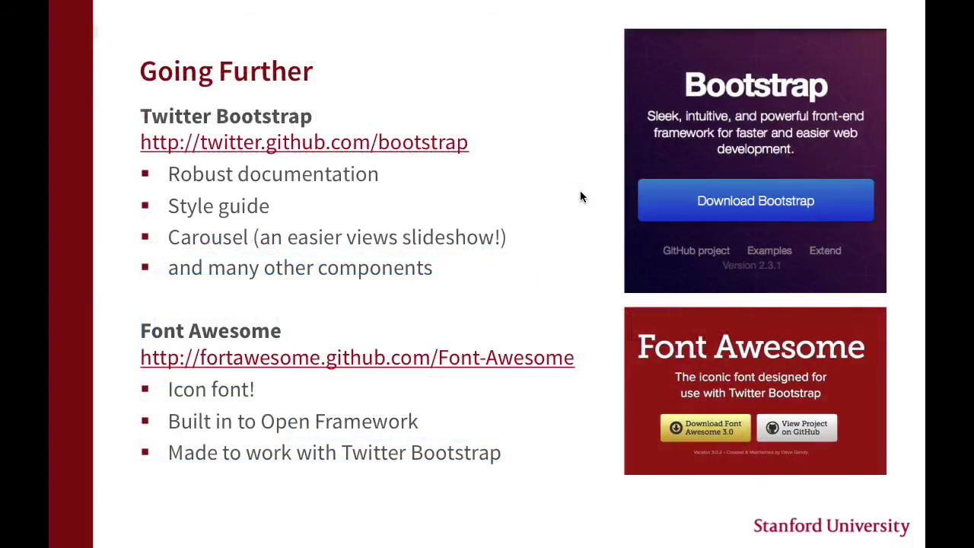